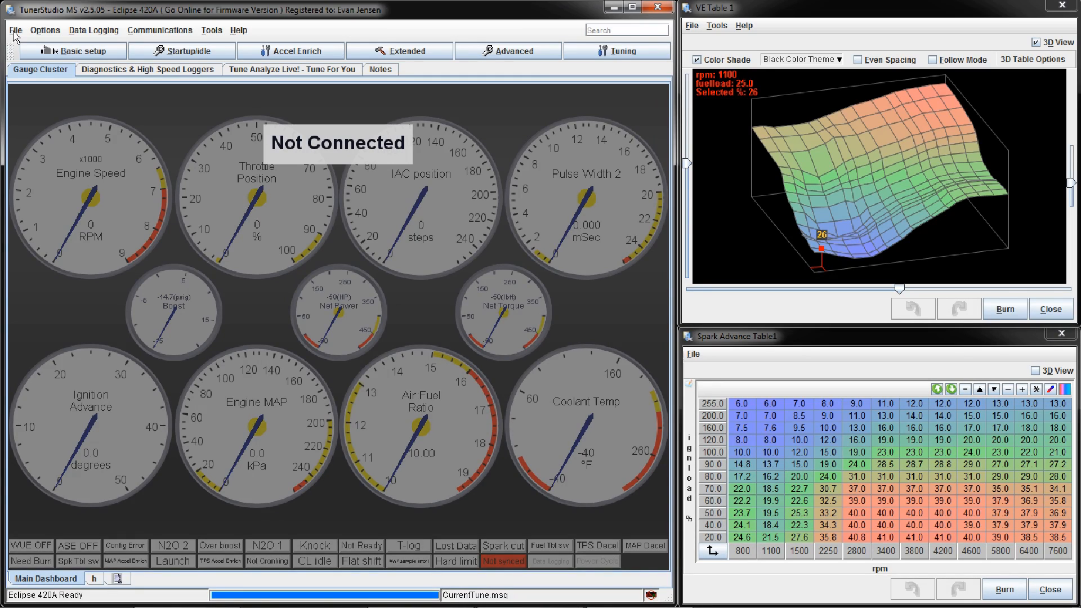
pyautogui.click(15, 32)
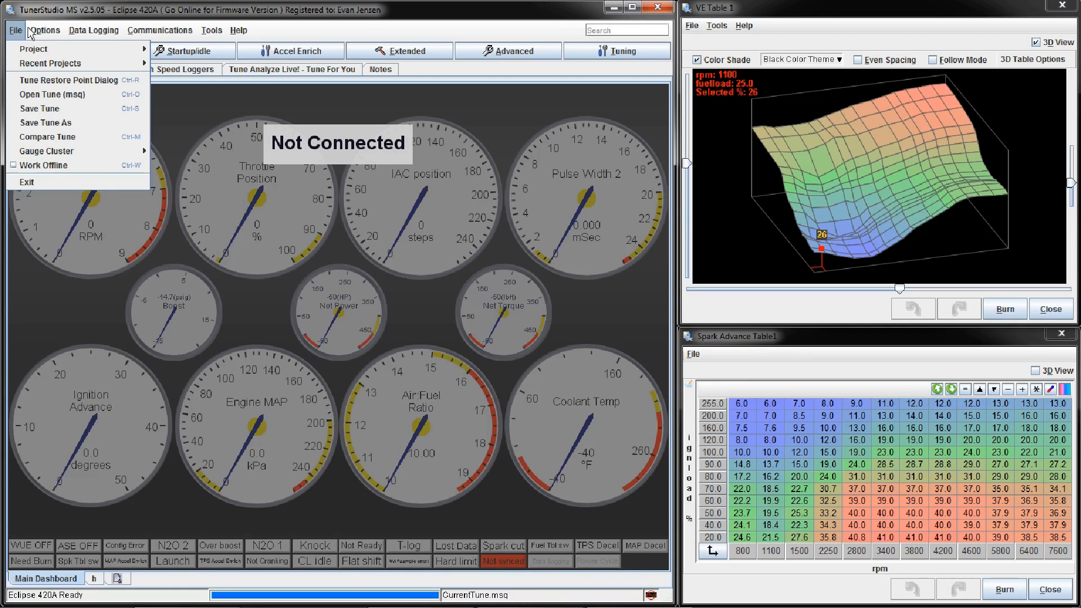
pyautogui.click(45, 10)
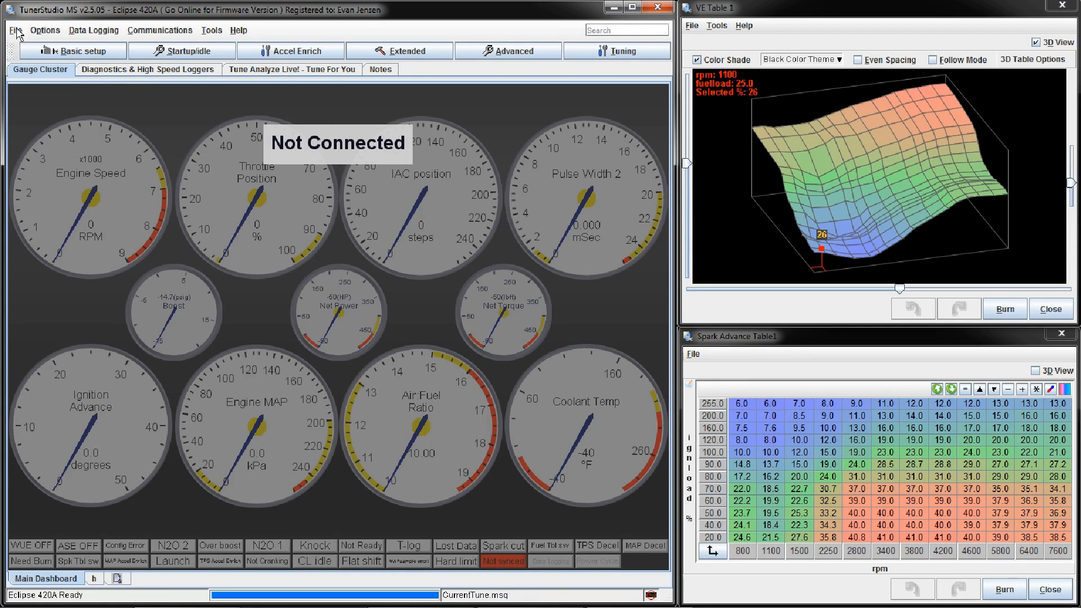
pyautogui.click(16, 31)
pyautogui.click(44, 12)
pyautogui.click(16, 31)
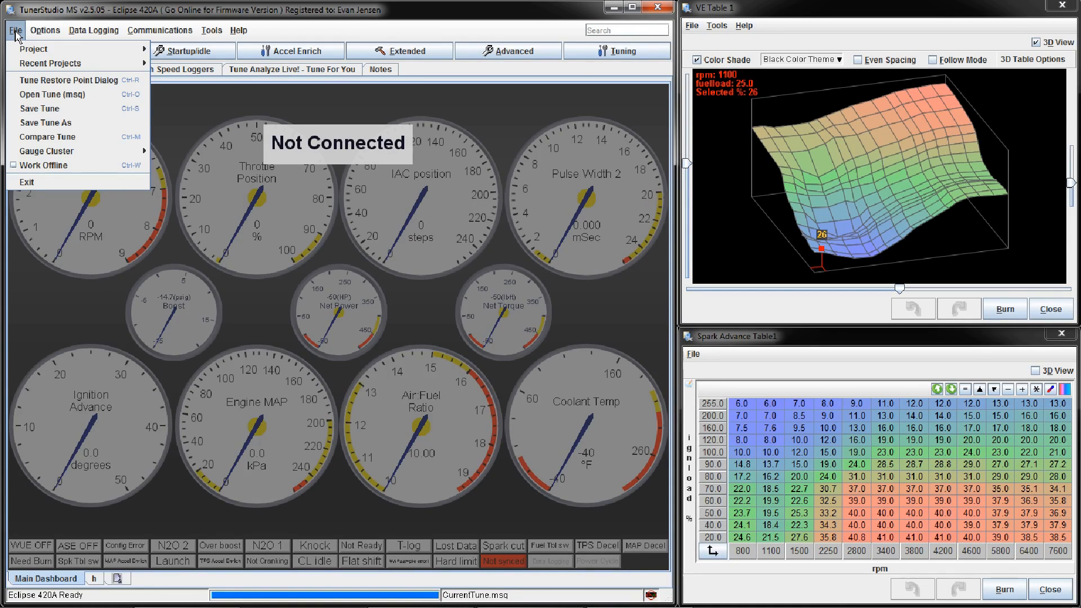
pyautogui.click(44, 15)
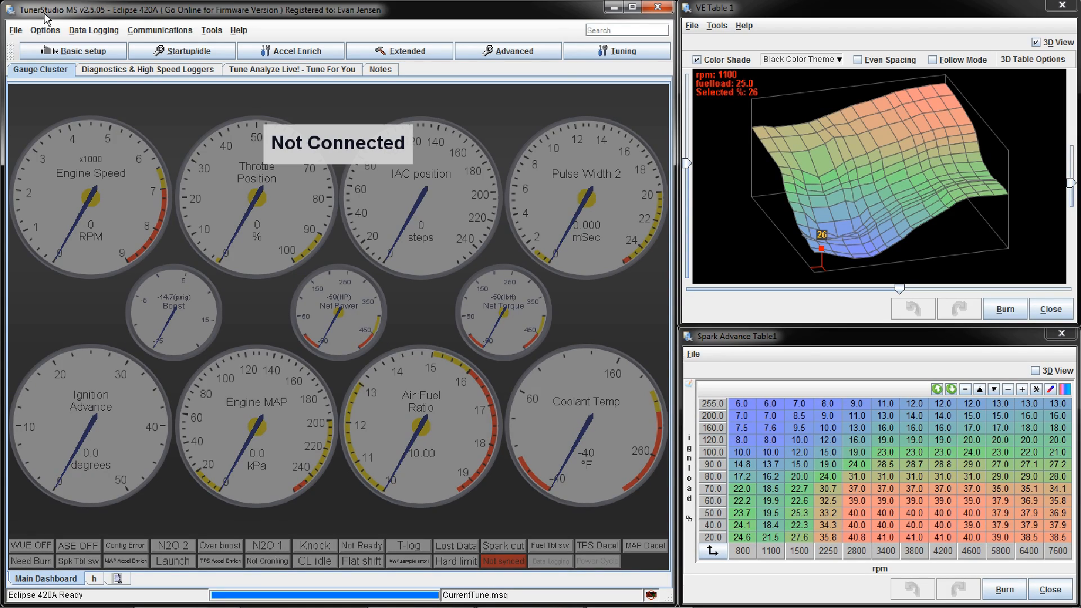
pyautogui.click(62, 53)
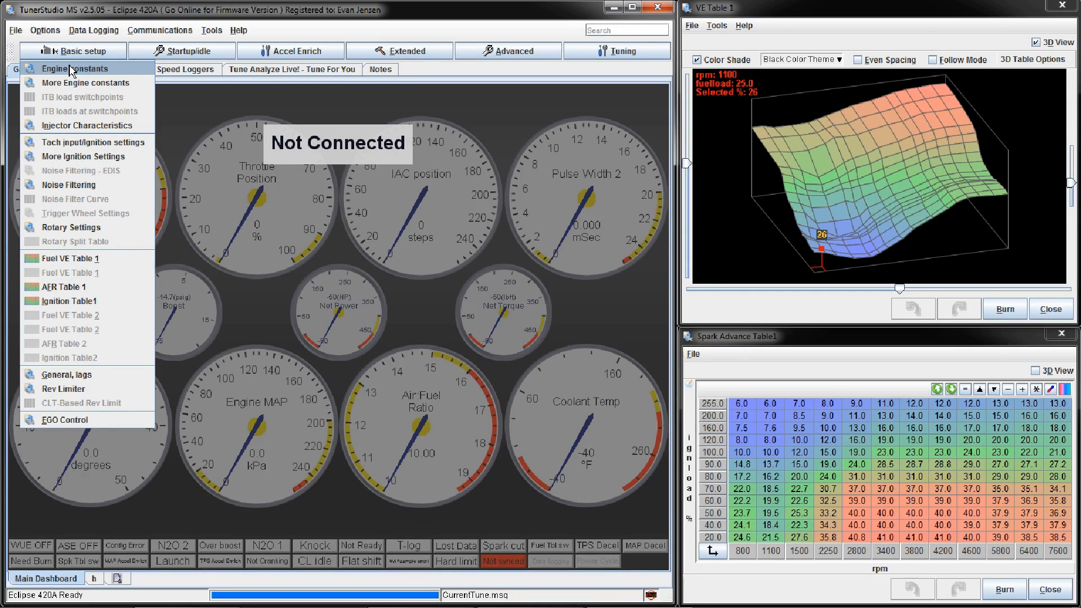
pyautogui.click(107, 15)
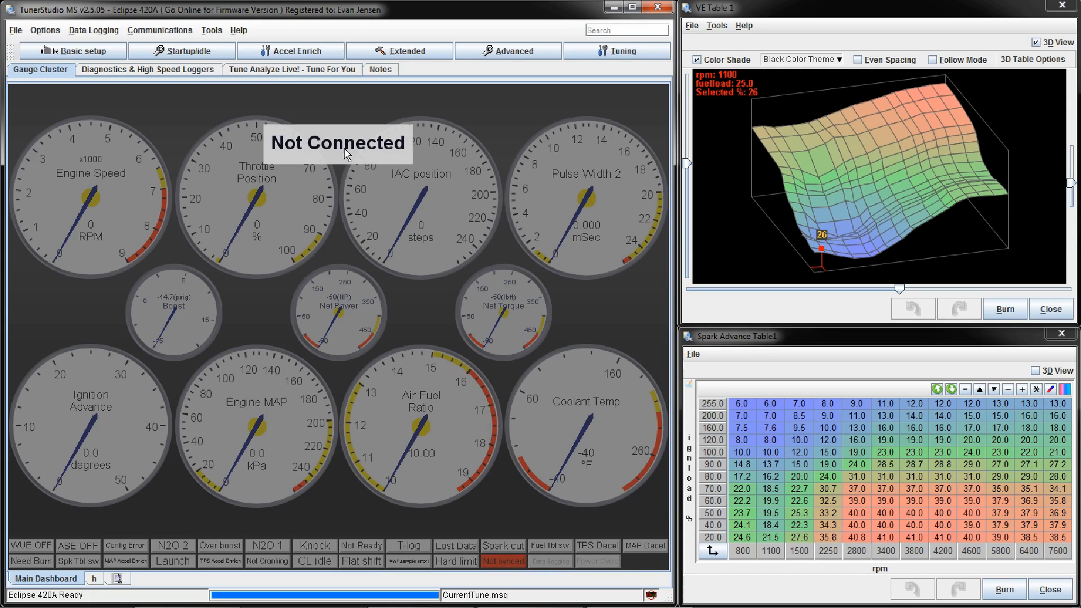
# Step: Open the engine constants and bring up their required fuel calculator
pyautogui.click(90, 53)
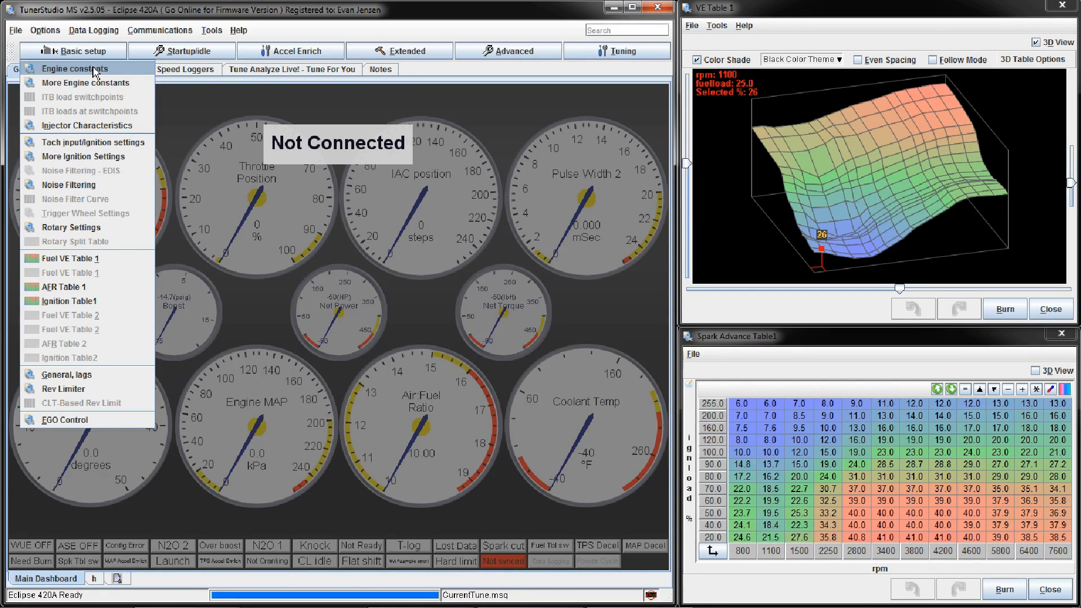
pyautogui.click(94, 71)
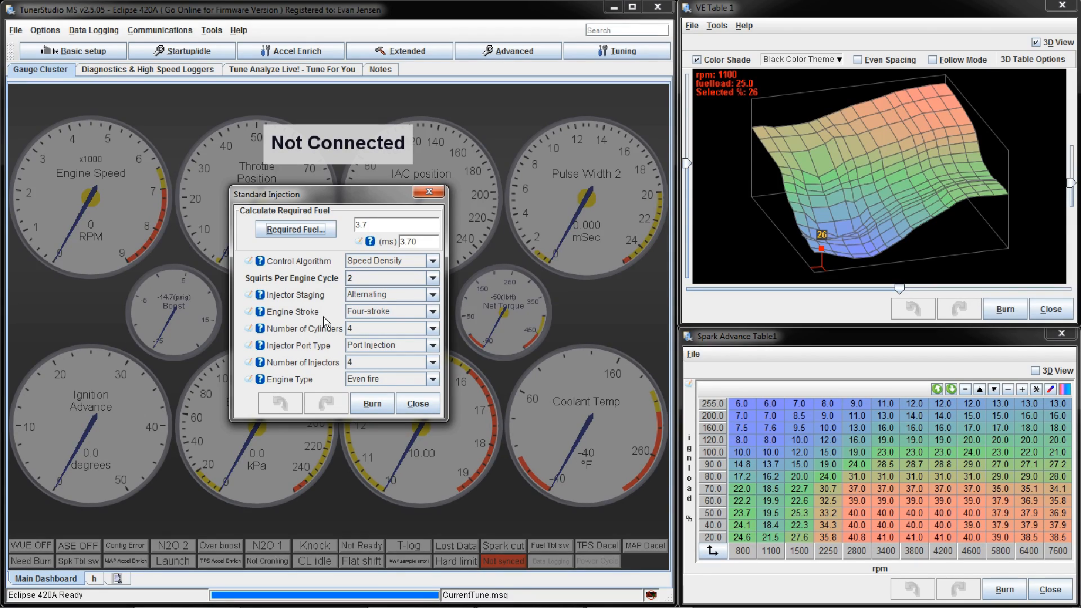
pyautogui.click(294, 229)
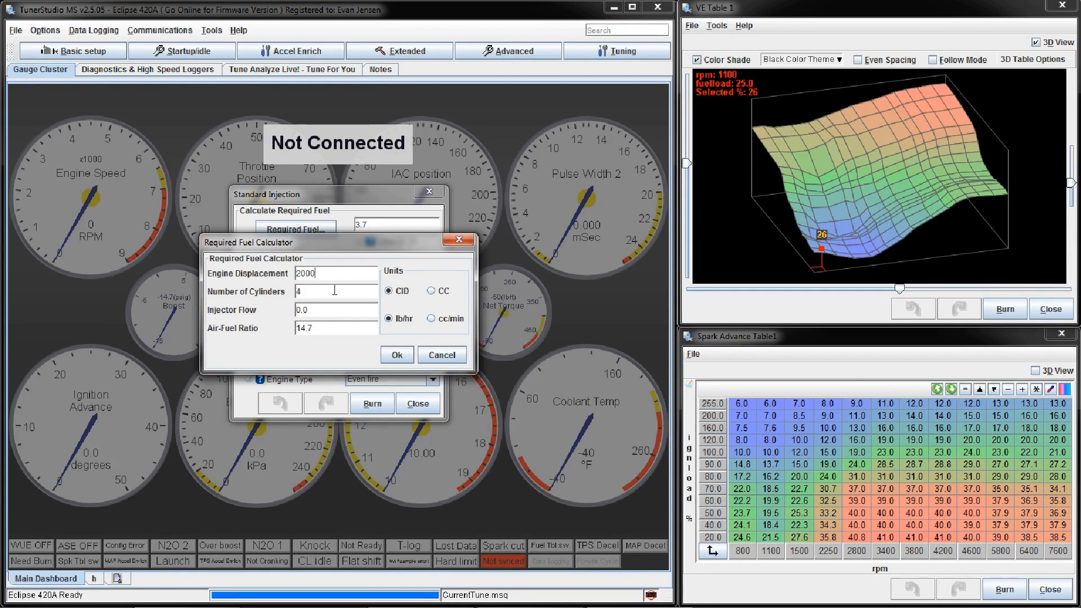
# Step: Enter an engine displacement of 2000 in CC, switch the injector flow unit to cc/min, and dismiss the Java update notice
pyautogui.doubleClick(336, 329)
pyautogui.click(431, 291)
pyautogui.doubleClick(339, 272)
pyautogui.write('2000')
pyautogui.click(443, 320)
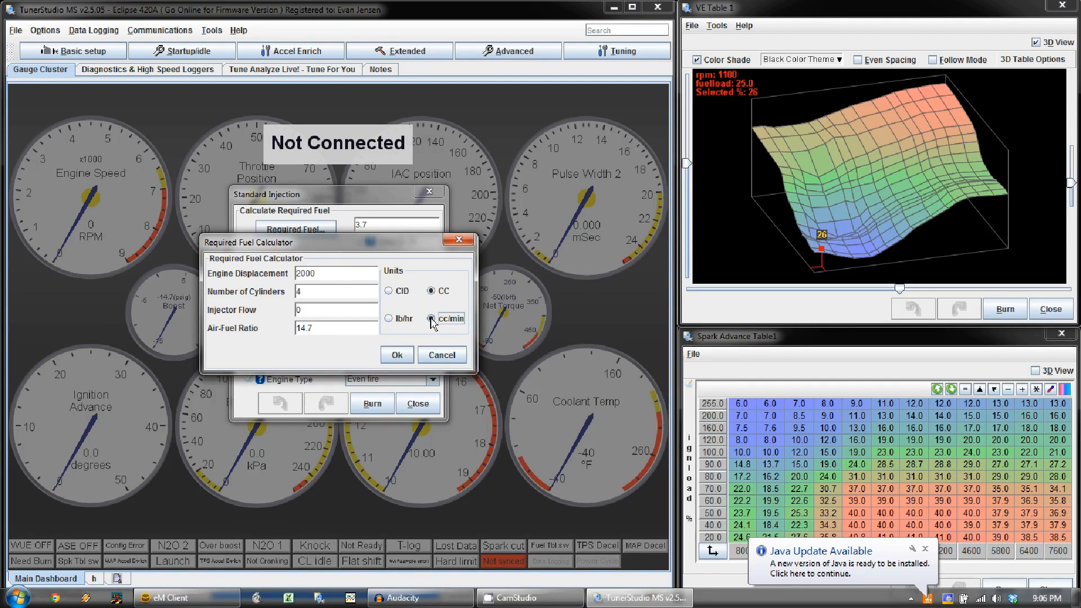
pyautogui.click(925, 549)
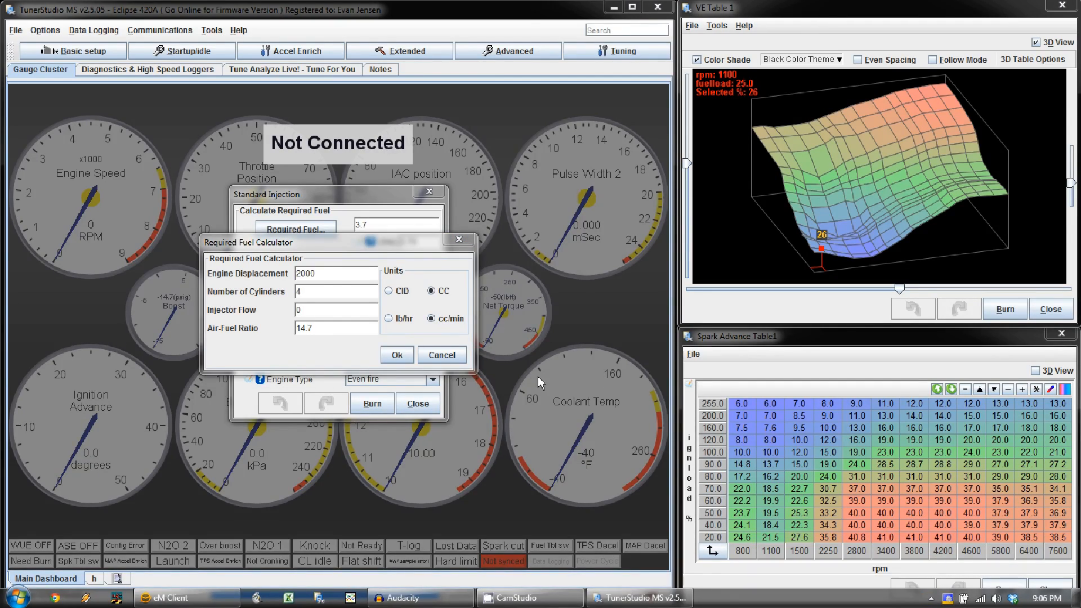
# Step: Look over the injector flow, cylinder count and displacement entries, and discard the required fuel calculation
pyautogui.click(363, 243)
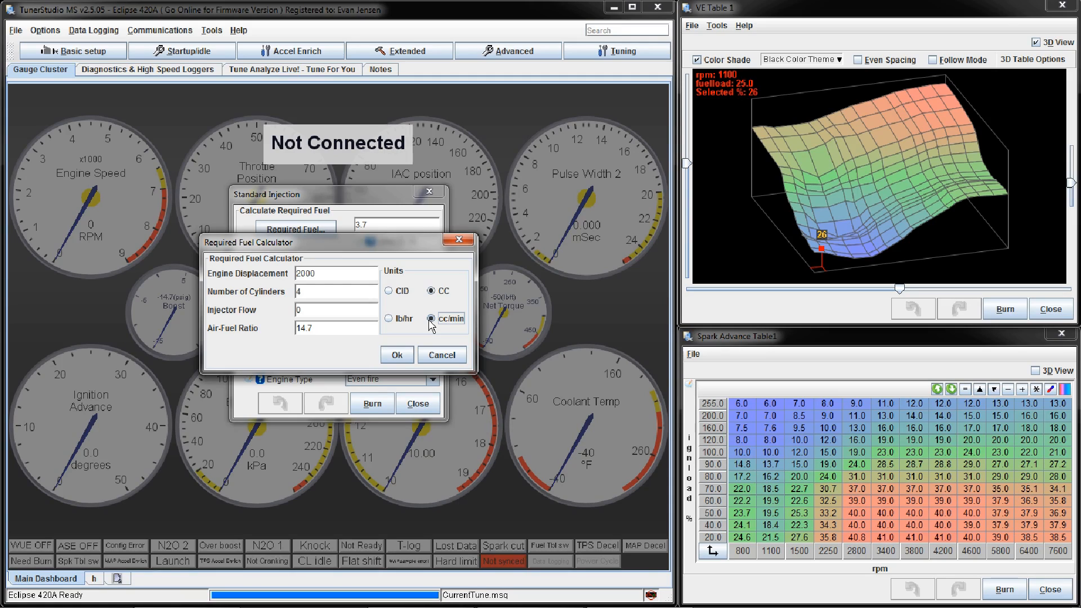
pyautogui.click(342, 309)
pyautogui.doubleClick(343, 309)
pyautogui.click(364, 294)
pyautogui.click(371, 274)
pyautogui.click(437, 353)
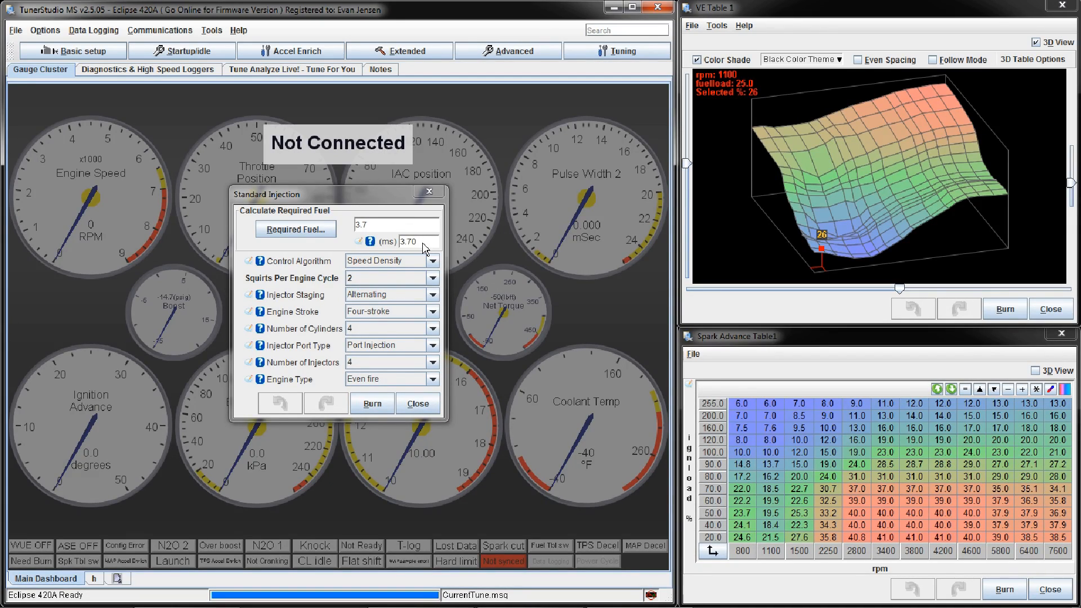
# Step: Check the required fuel value and the available control algorithms, keeping Speed Density selected
pyautogui.click(405, 225)
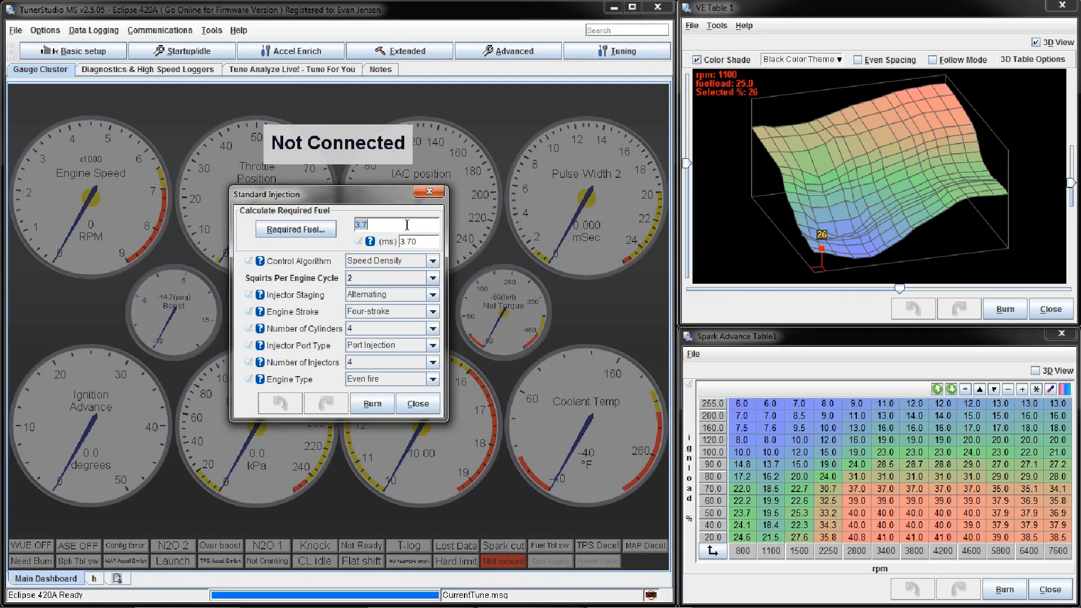
pyautogui.click(433, 261)
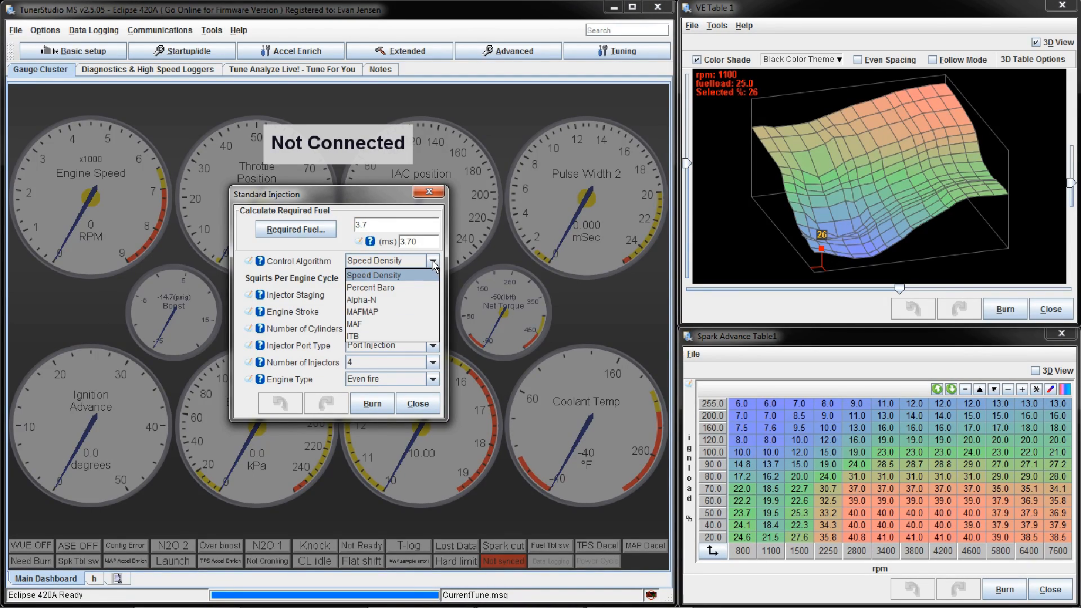
pyautogui.click(400, 280)
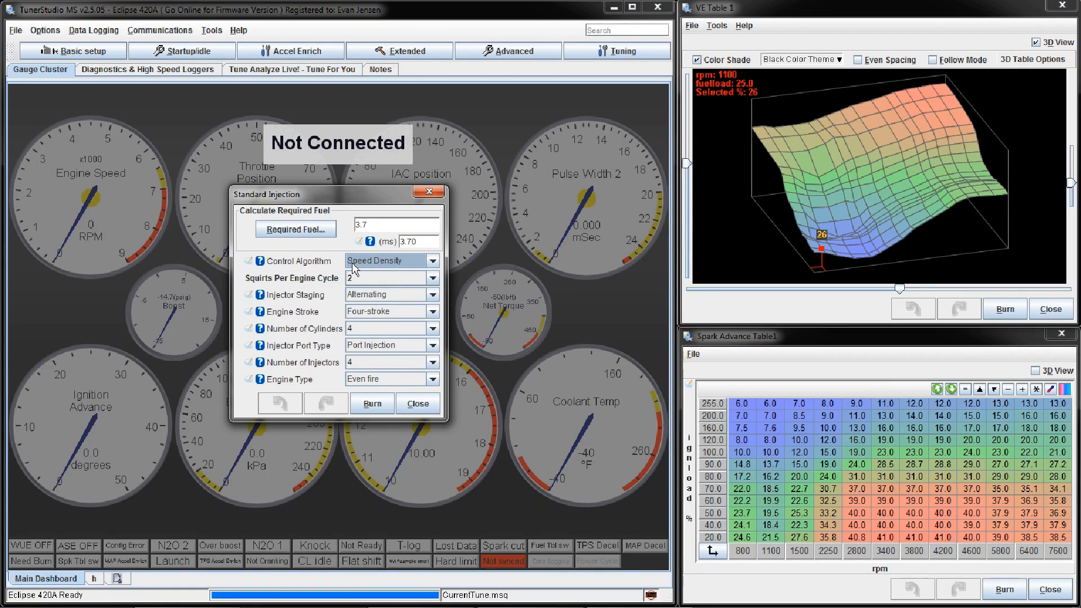
# Step: Write the ideal gas law PV=nRT in the Windows Run box as a scratch note and discard it
pyautogui.press('super+r')
pyautogui.write('PV')
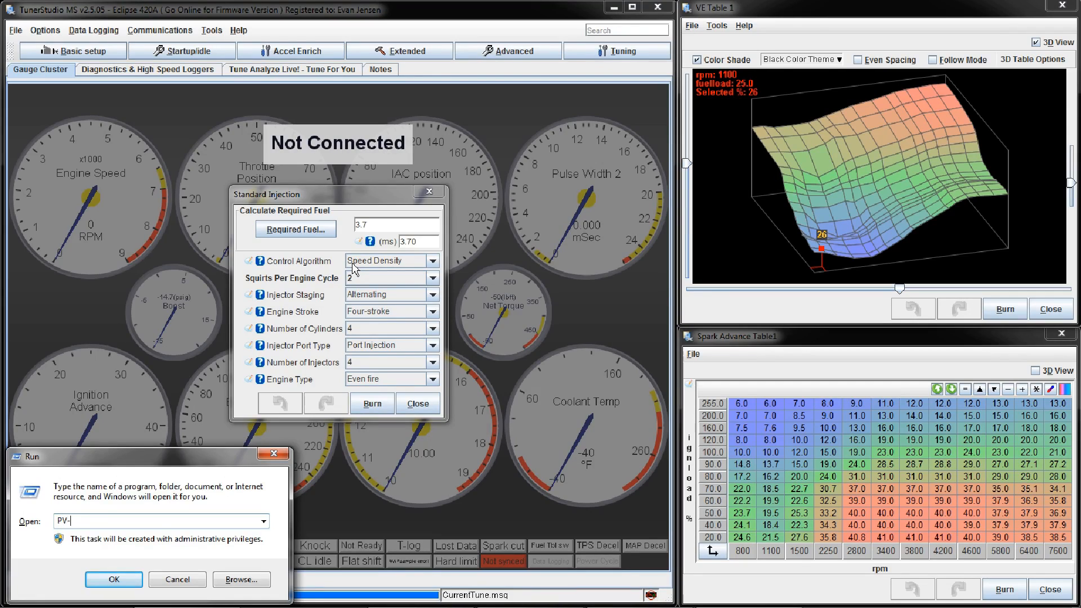
pyautogui.write('=nrT')
pyautogui.press('BackSpace')
pyautogui.press('BackSpace')
pyautogui.write('RT')
pyautogui.press('BackSpace')
pyautogui.press('BackSpace')
pyautogui.press('BackSpace')
pyautogui.press('Escape')
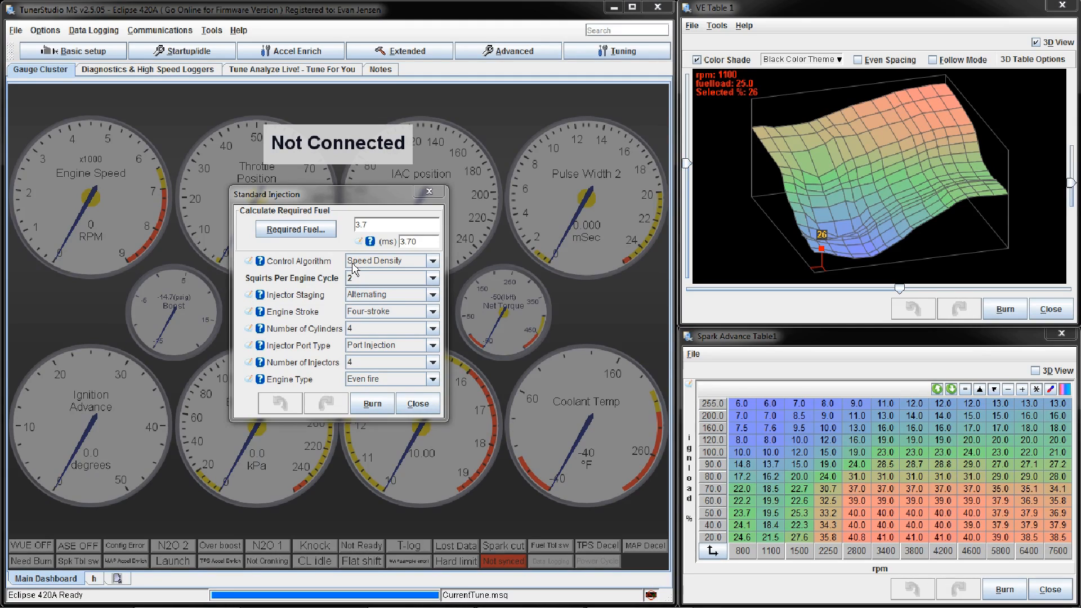
# Step: Set the control algorithm to MAF in the engine constants, look over the other algorithm options, and close the dialog
pyautogui.click(396, 225)
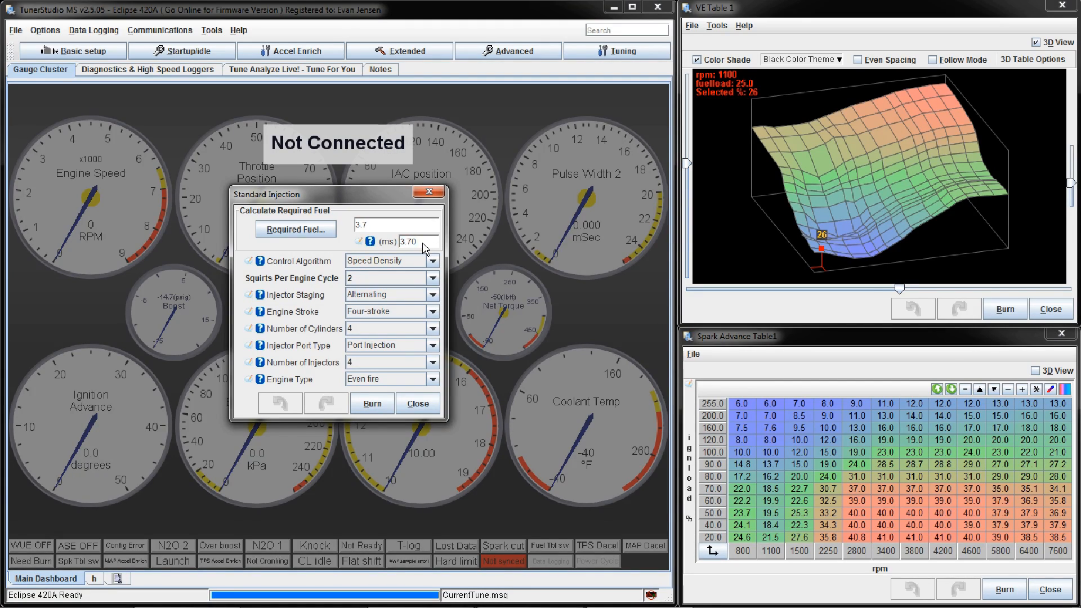
pyautogui.click(433, 261)
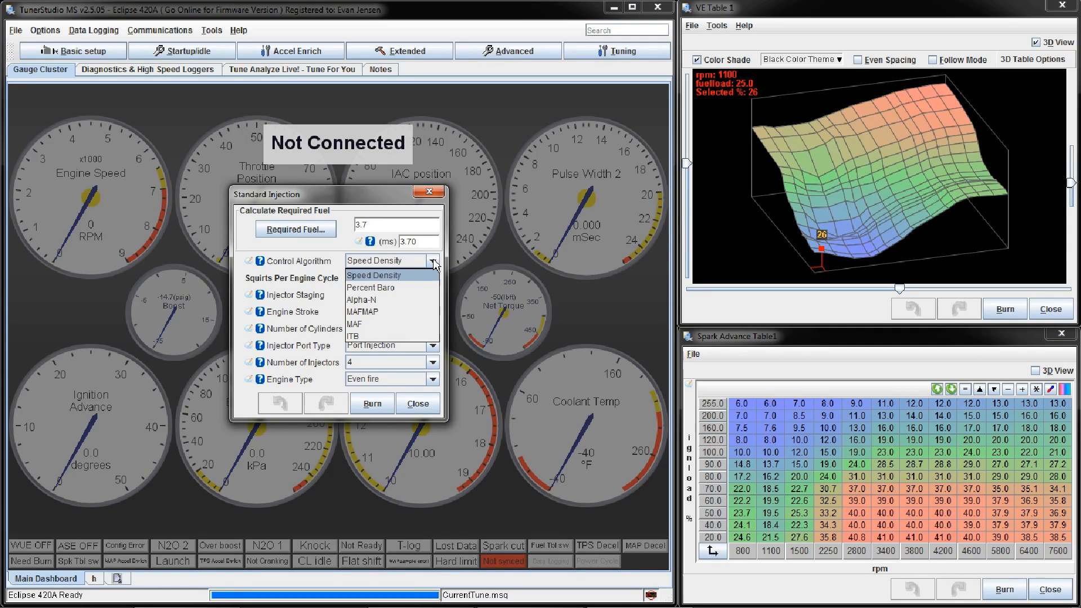
pyautogui.click(423, 276)
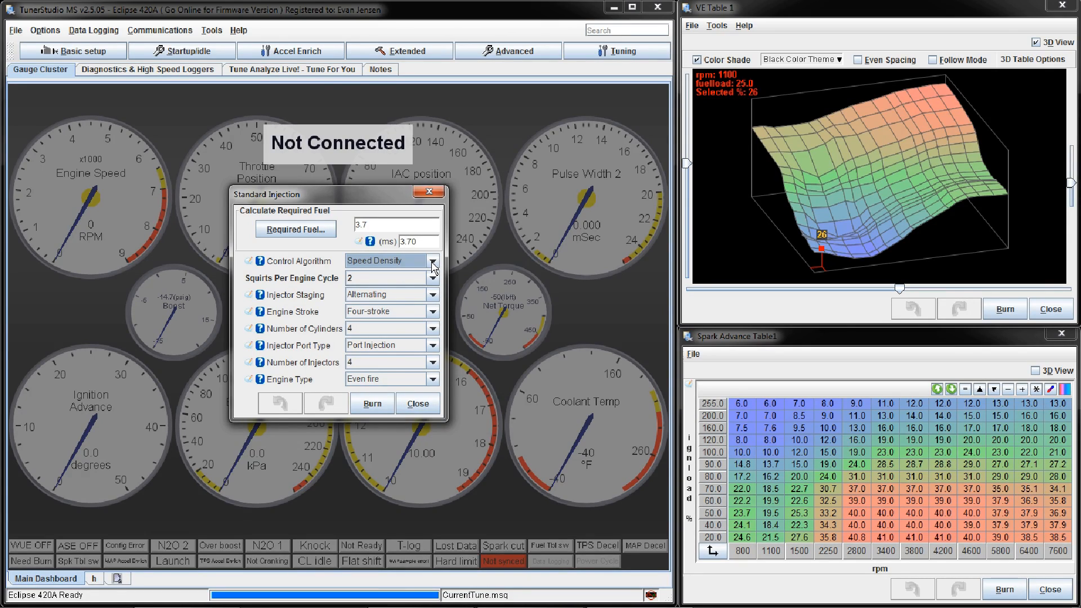
pyautogui.click(433, 261)
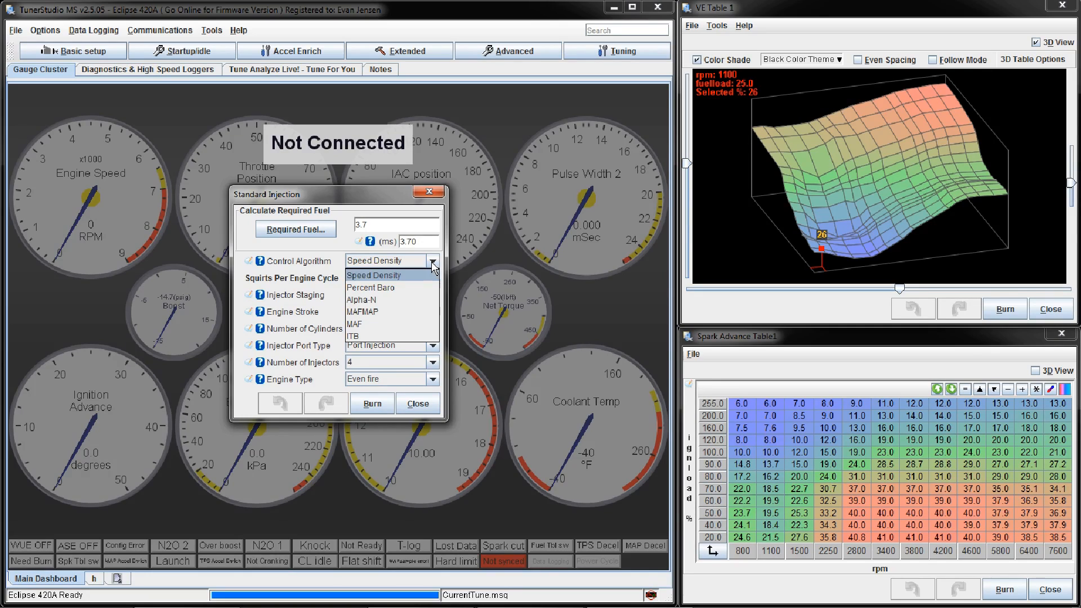
pyautogui.click(410, 329)
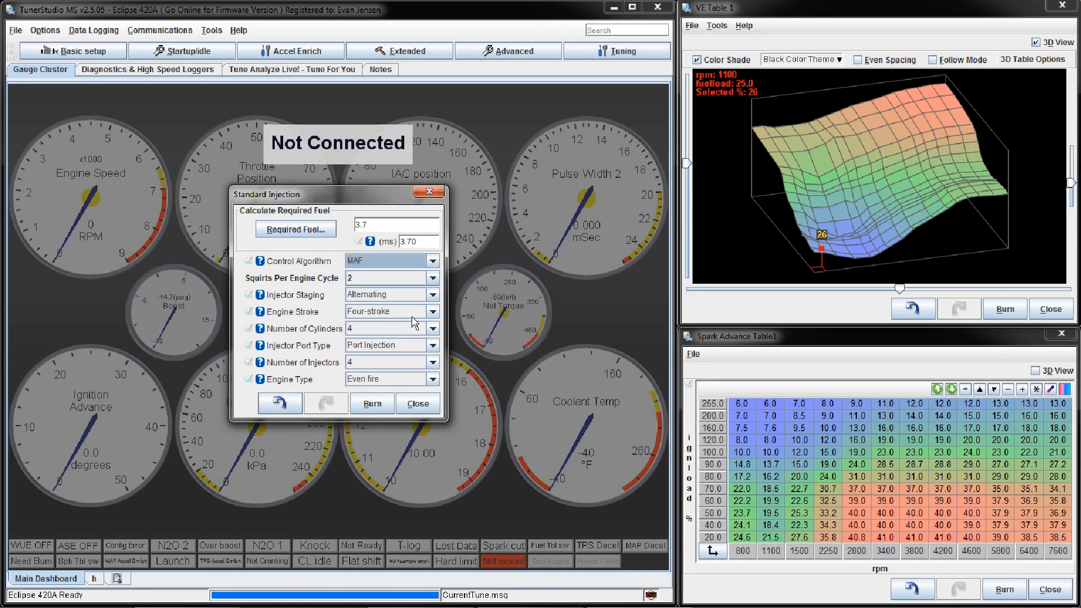
pyautogui.click(432, 261)
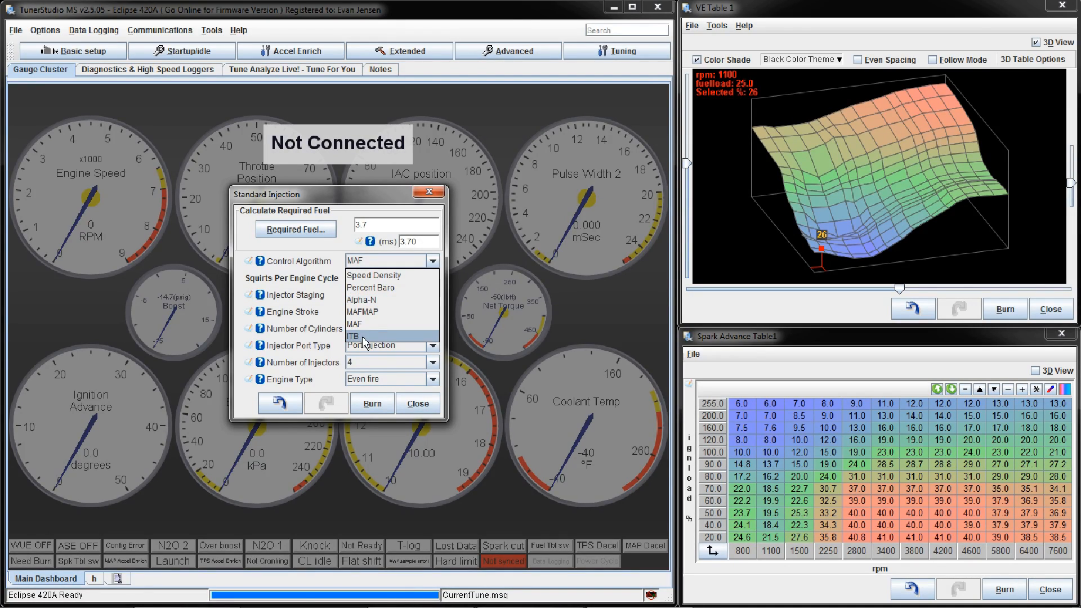
pyautogui.click(433, 261)
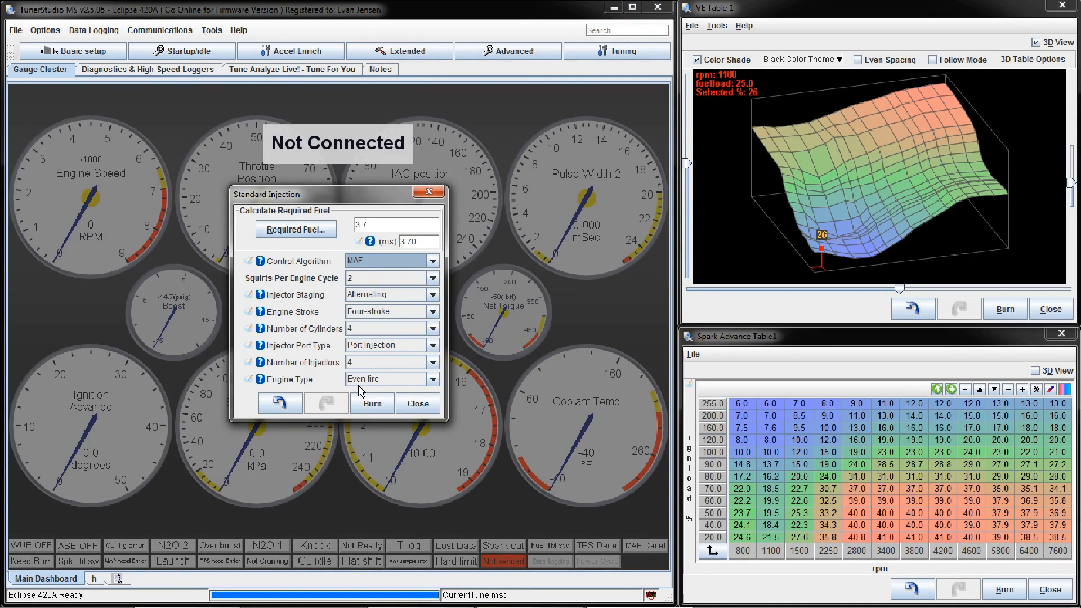
pyautogui.click(417, 404)
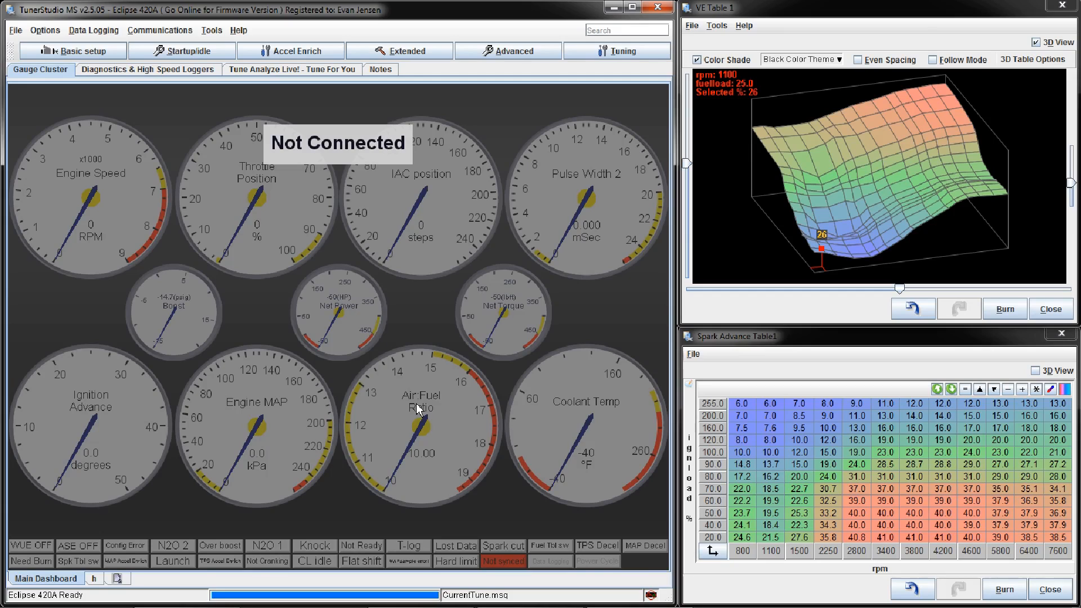
# Step: Recheck the engine constants and examine the secondary load parameters under More Engine constants, closing both dialogs
pyautogui.click(85, 52)
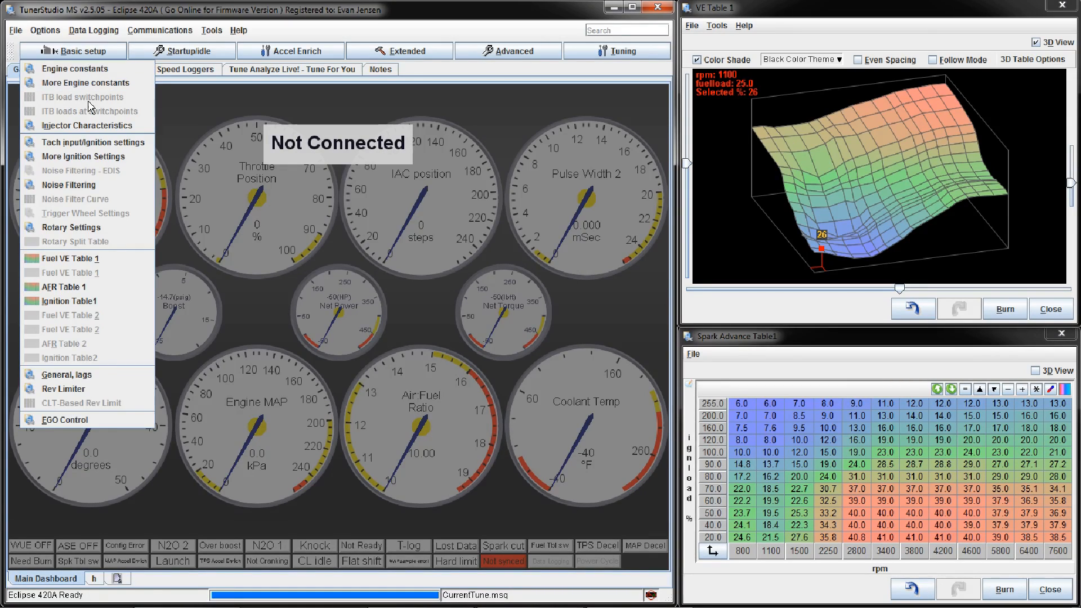
pyautogui.click(97, 73)
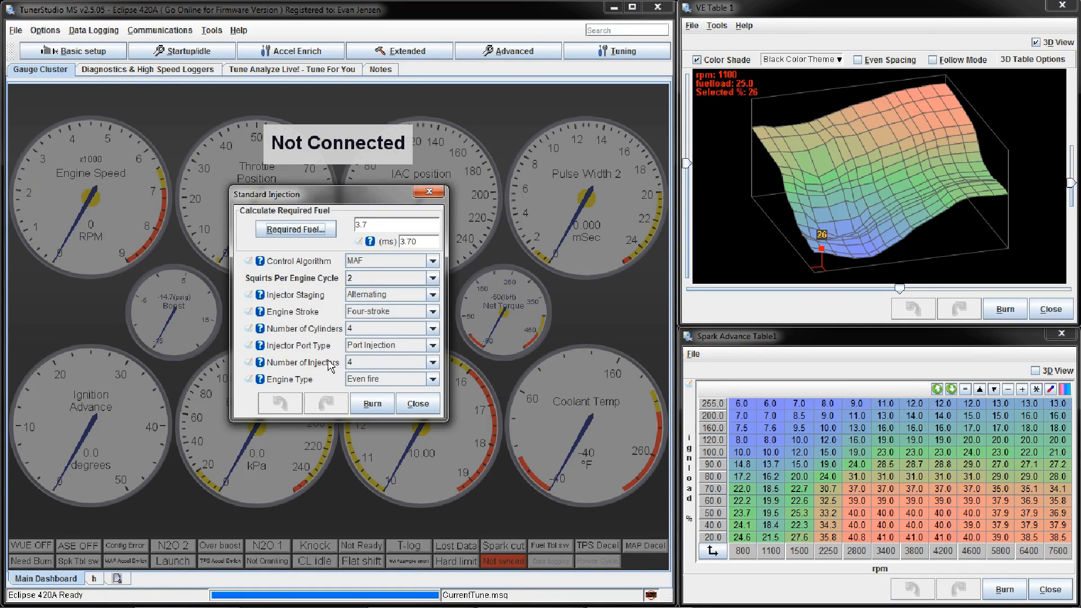
pyautogui.click(418, 404)
pyautogui.click(26, 57)
pyautogui.click(54, 84)
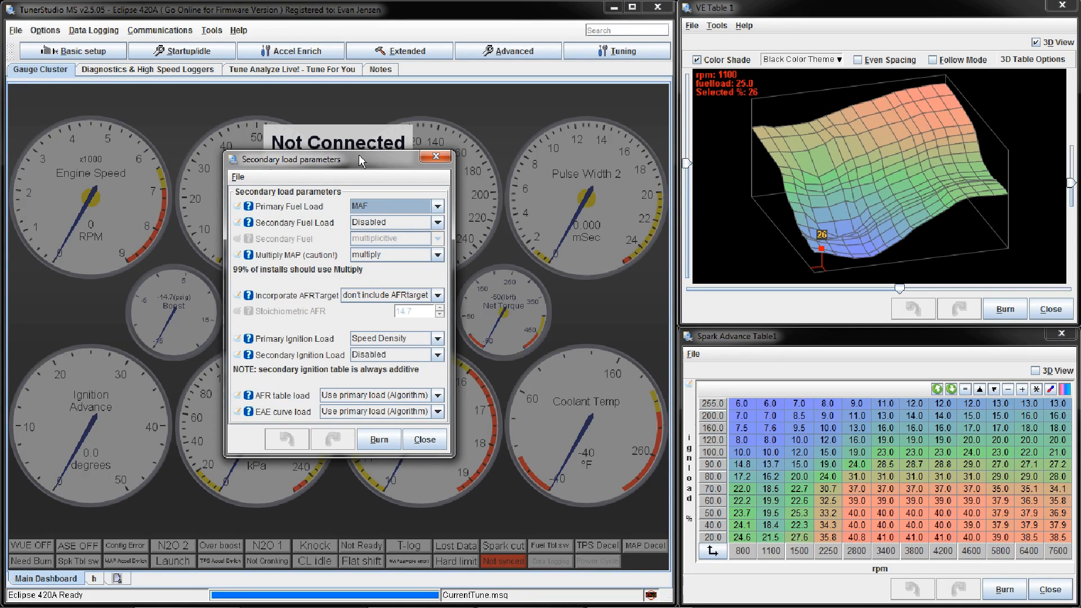
pyautogui.click(436, 157)
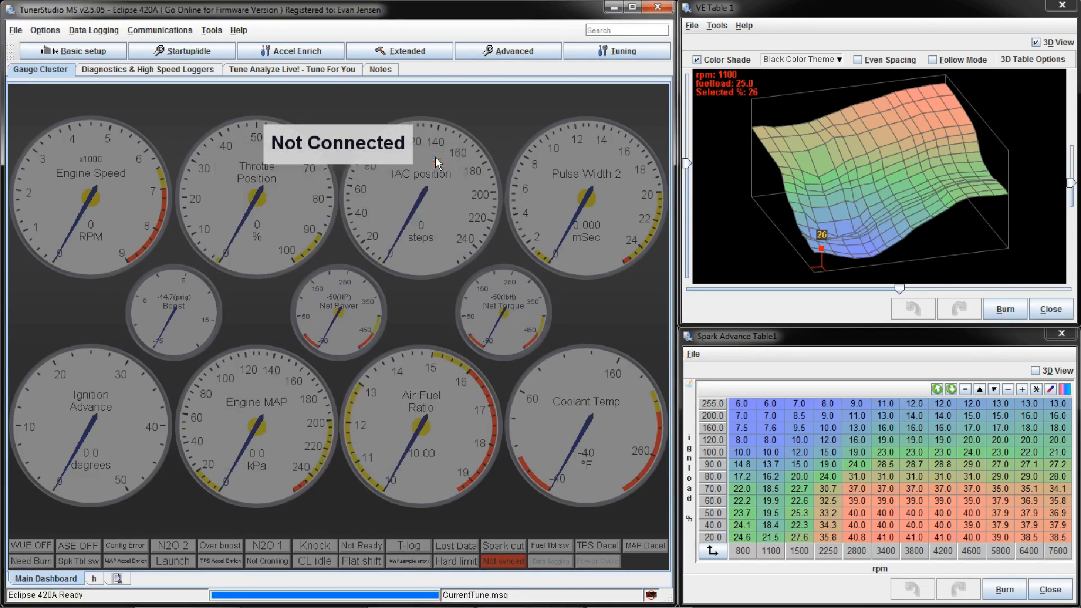
# Step: Examine the bank 1 injector dead time, battery voltage correction and PWM settings in the injector characteristics, and close them
pyautogui.click(87, 56)
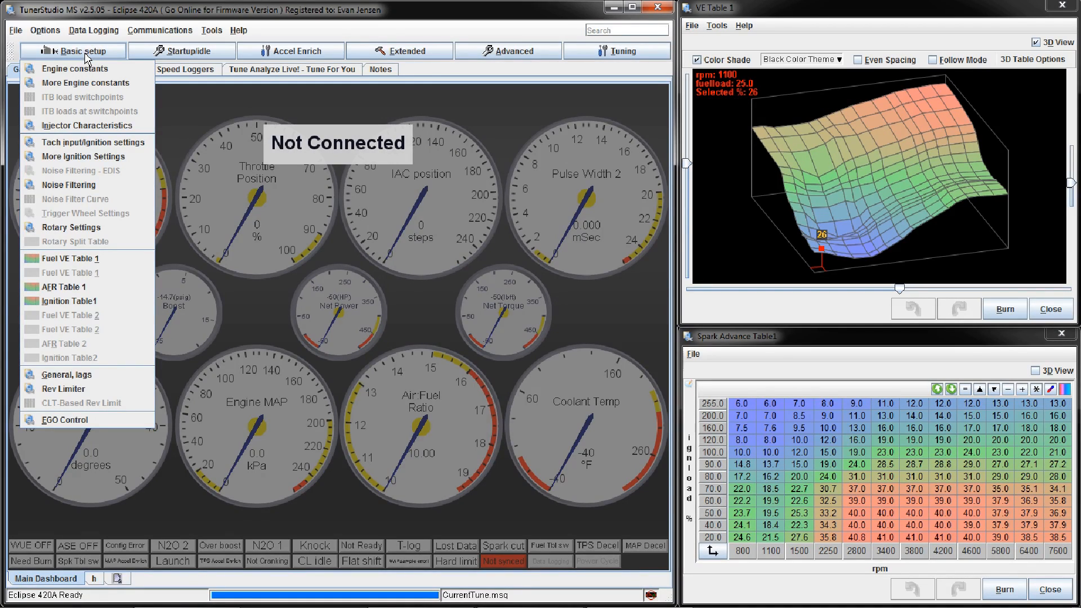
pyautogui.click(103, 128)
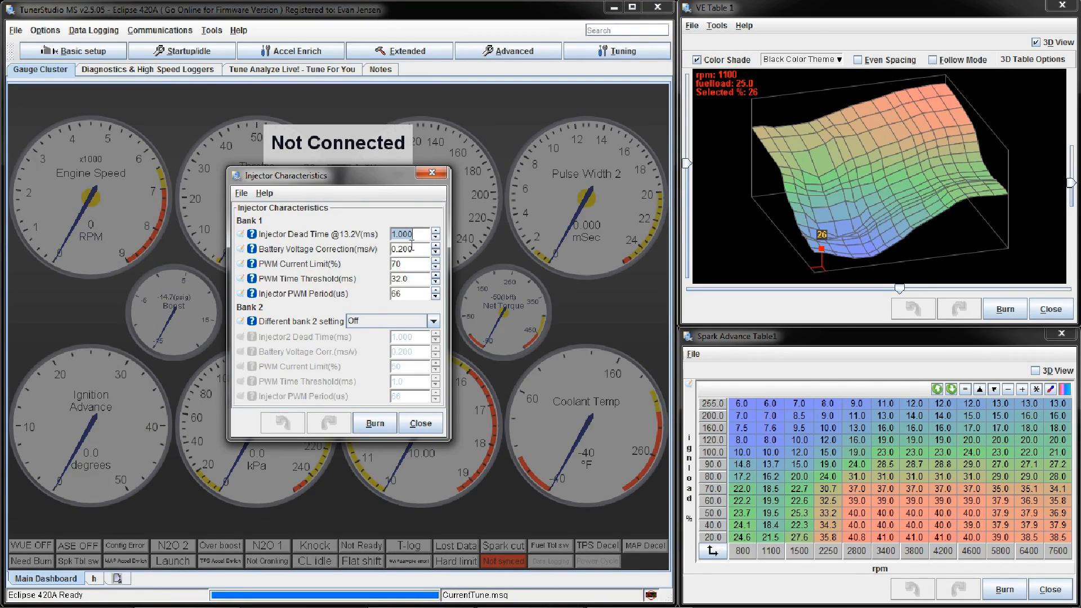
pyautogui.click(419, 249)
pyautogui.click(417, 262)
pyautogui.click(418, 249)
pyautogui.click(419, 236)
pyautogui.click(417, 266)
pyautogui.click(414, 279)
pyautogui.click(422, 247)
pyautogui.click(421, 233)
pyautogui.click(419, 264)
pyautogui.hotkey('shift', 'Tab')
pyautogui.hotkey('shift', 'Tab')
pyautogui.click(418, 277)
pyautogui.click(414, 291)
pyautogui.click(410, 278)
pyautogui.click(414, 266)
pyautogui.click(416, 278)
pyautogui.click(412, 264)
pyautogui.click(431, 176)
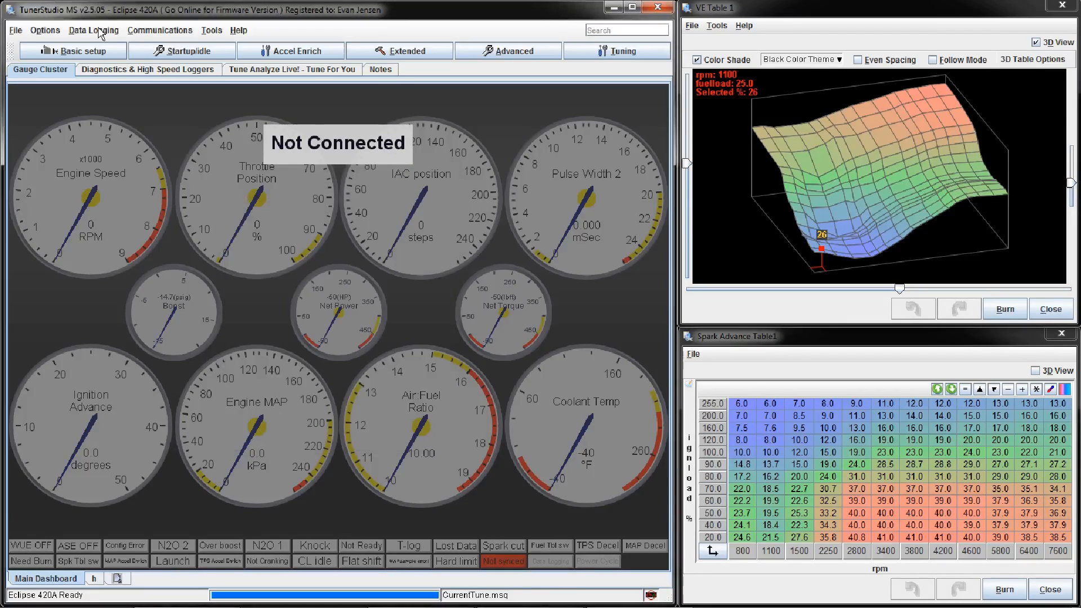
# Step: Examine the fixed advance, cranking, dwell and spark latency values in More Ignition Settings, and close the dialog
pyautogui.click(79, 51)
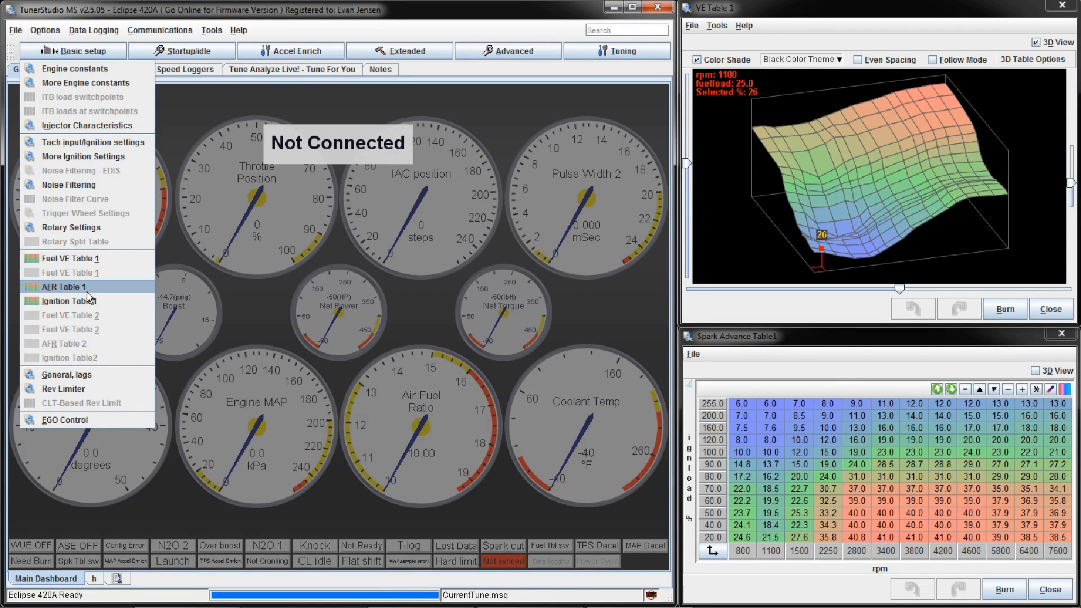
pyautogui.click(122, 160)
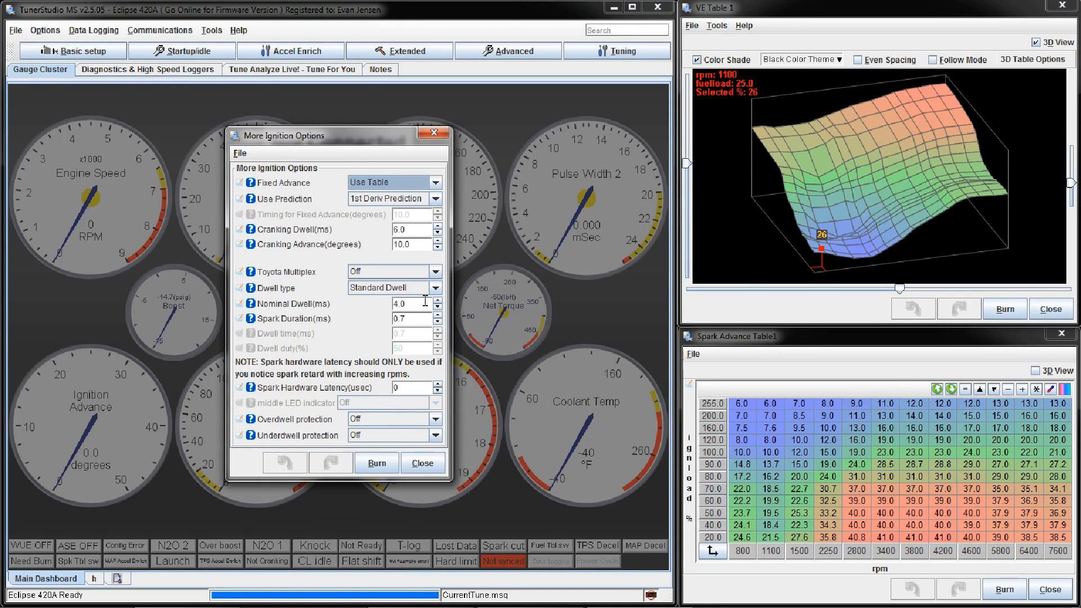
pyautogui.click(422, 462)
# Step: Bring up Fuel VE Table 1 and inspect the shape of its 3D surface
pyautogui.click(87, 56)
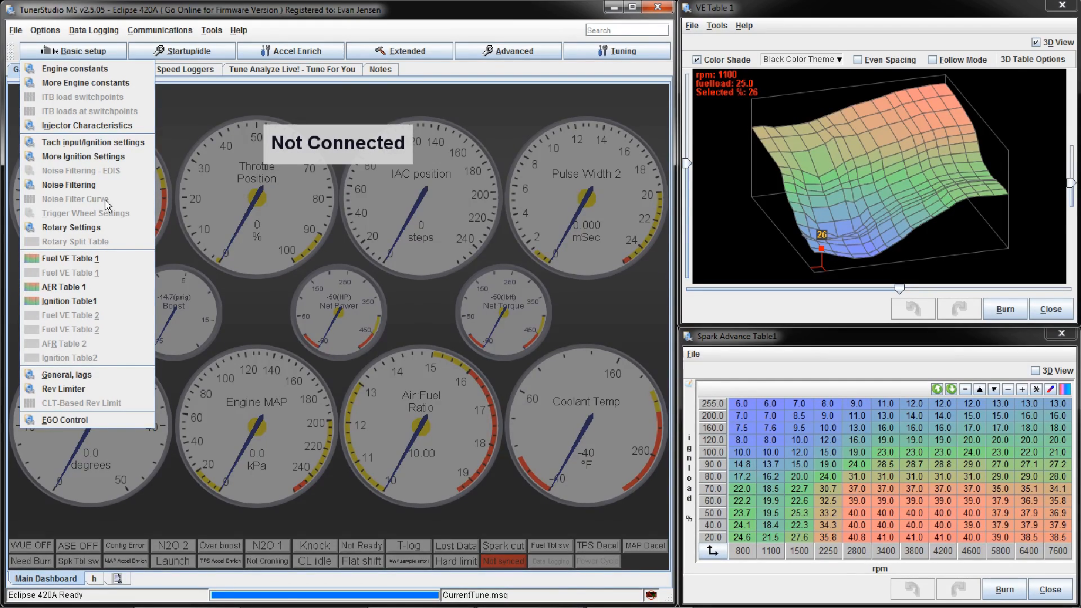
pyautogui.click(110, 260)
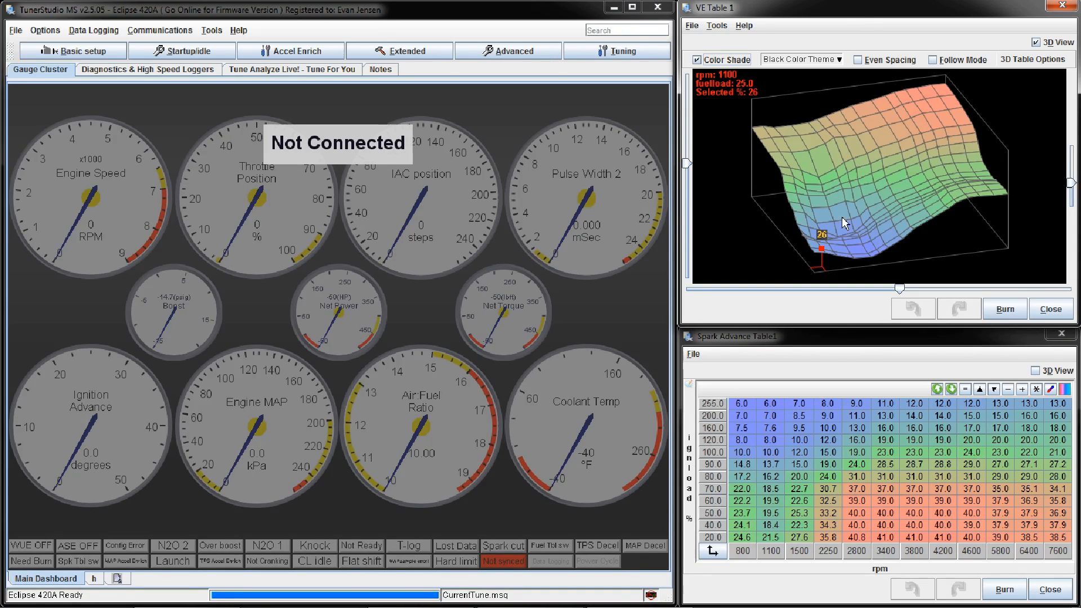
pyautogui.moveTo(764, 234)
pyautogui.mouseDown()
pyautogui.moveTo(772, 188)
pyautogui.moveTo(752, 239)
pyautogui.mouseUp()
pyautogui.moveTo(909, 246)
pyautogui.mouseDown()
pyautogui.moveTo(1011, 194)
pyautogui.moveTo(967, 235)
pyautogui.moveTo(890, 247)
pyautogui.mouseUp()
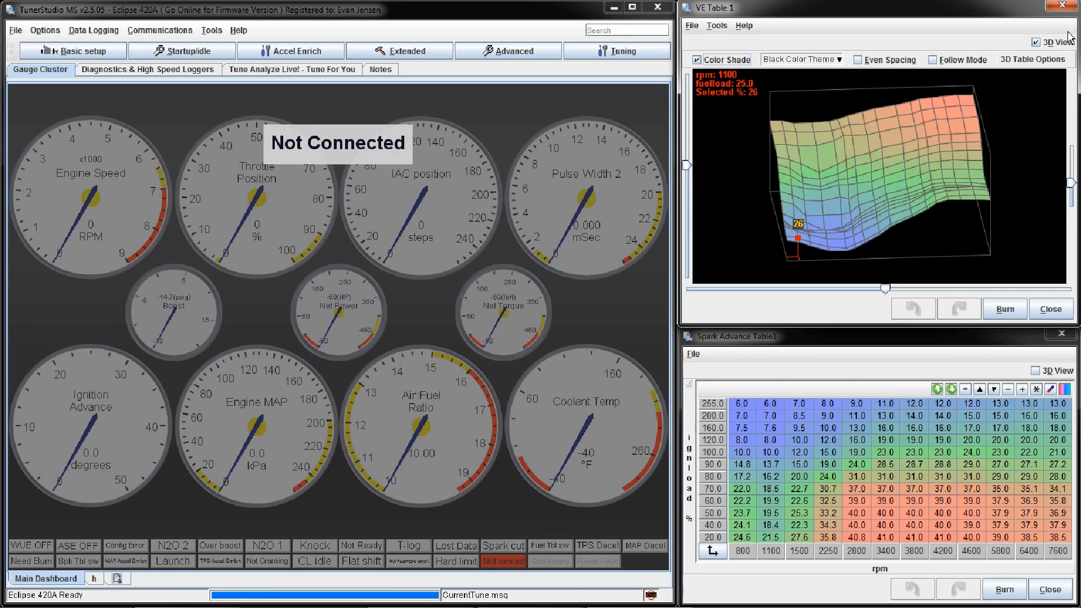
# Step: Switch VE Table 1 to the numeric grid and examine the 99.0 fuel load row, the rows above it, and individual cells
pyautogui.click(1051, 43)
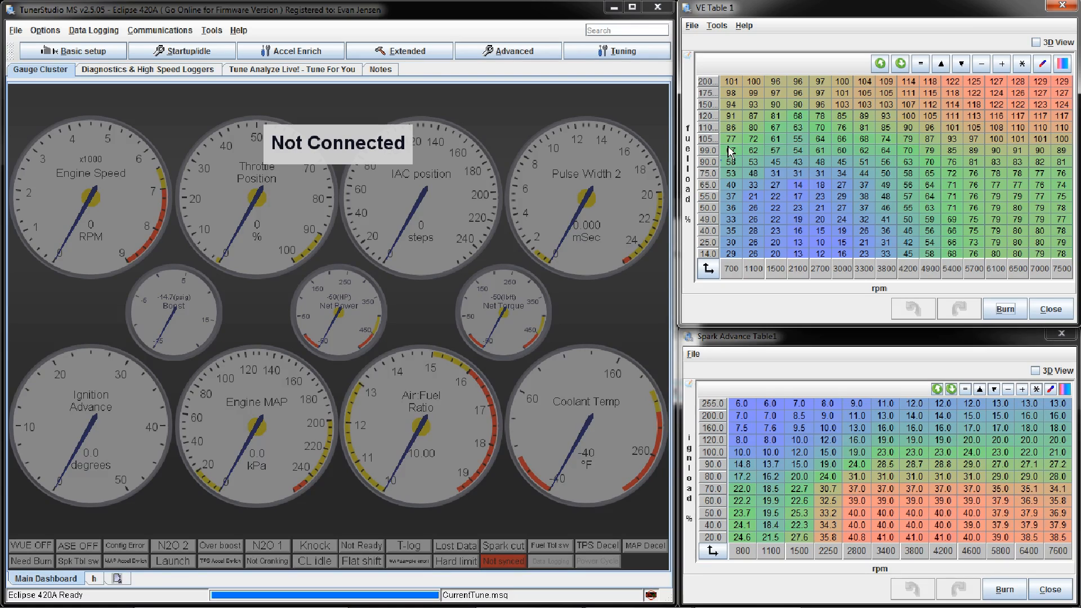
pyautogui.moveTo(730, 150); pyautogui.dragTo(1056, 151)
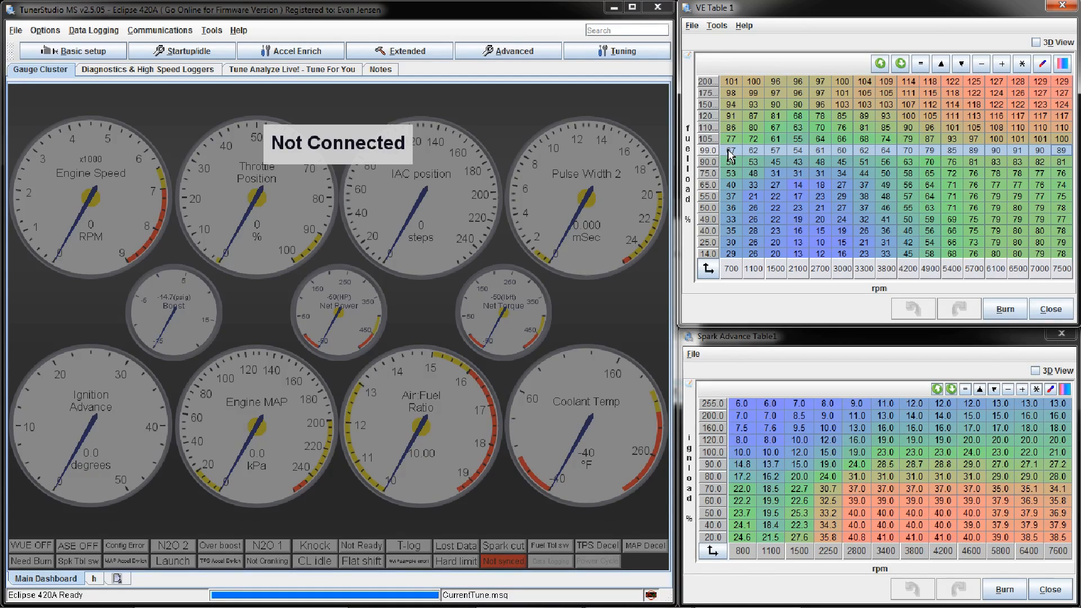
pyautogui.moveTo(731, 139); pyautogui.dragTo(1061, 82)
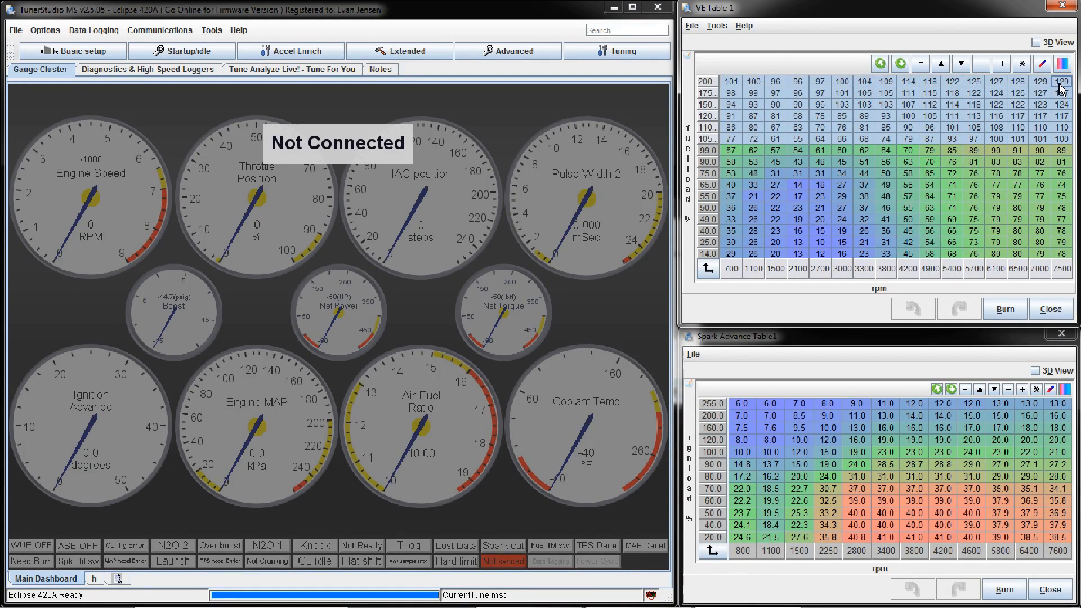
pyautogui.click(731, 82)
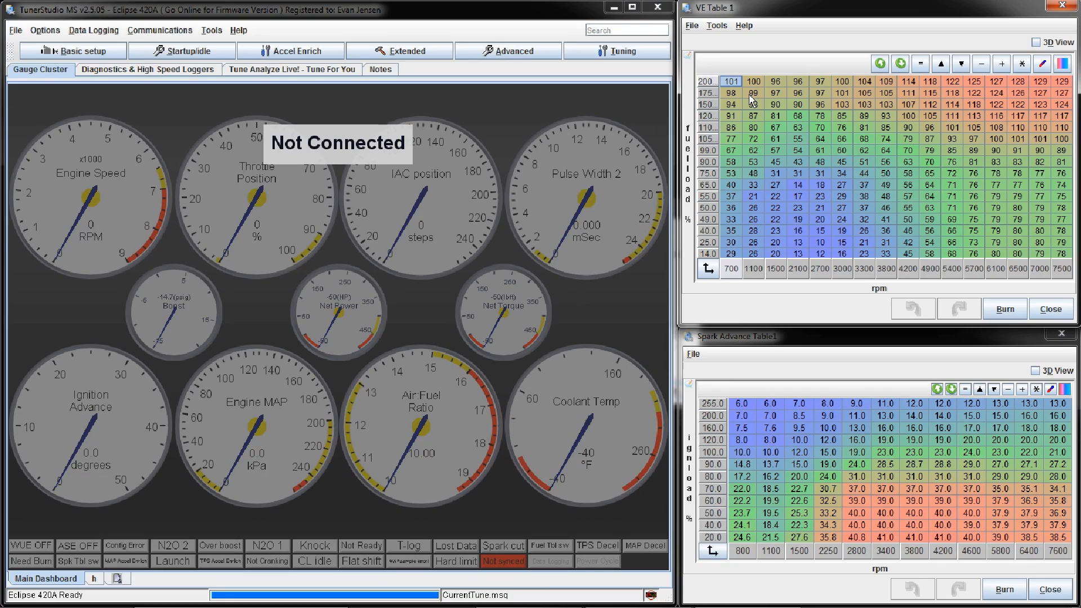
pyautogui.click(796, 221)
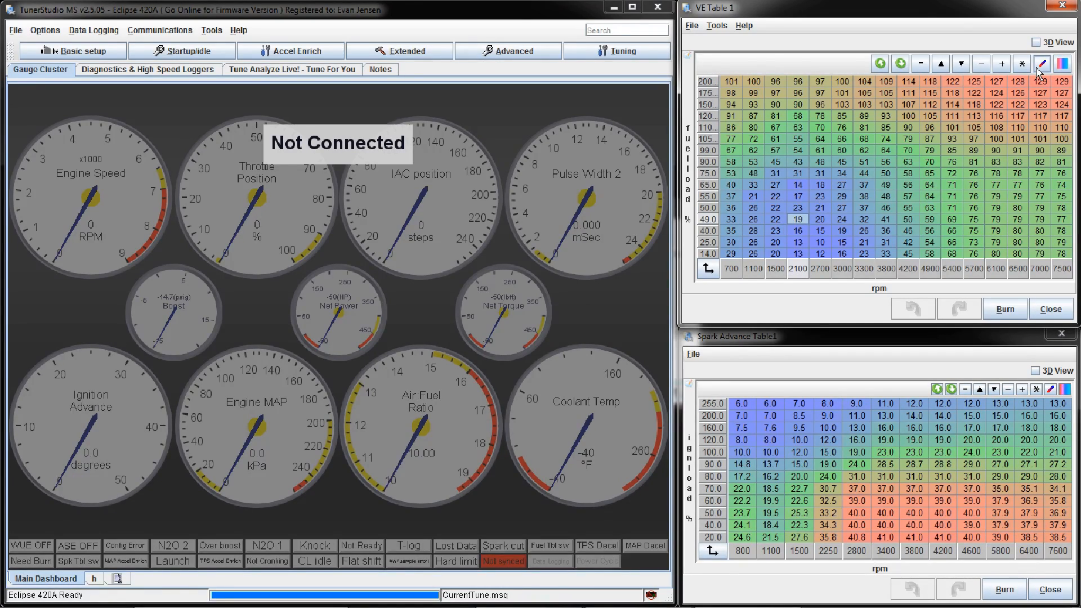
# Step: Reopen the engine constants beside the 3D view of VE Table 1 and examine the required fuel value
pyautogui.click(45, 50)
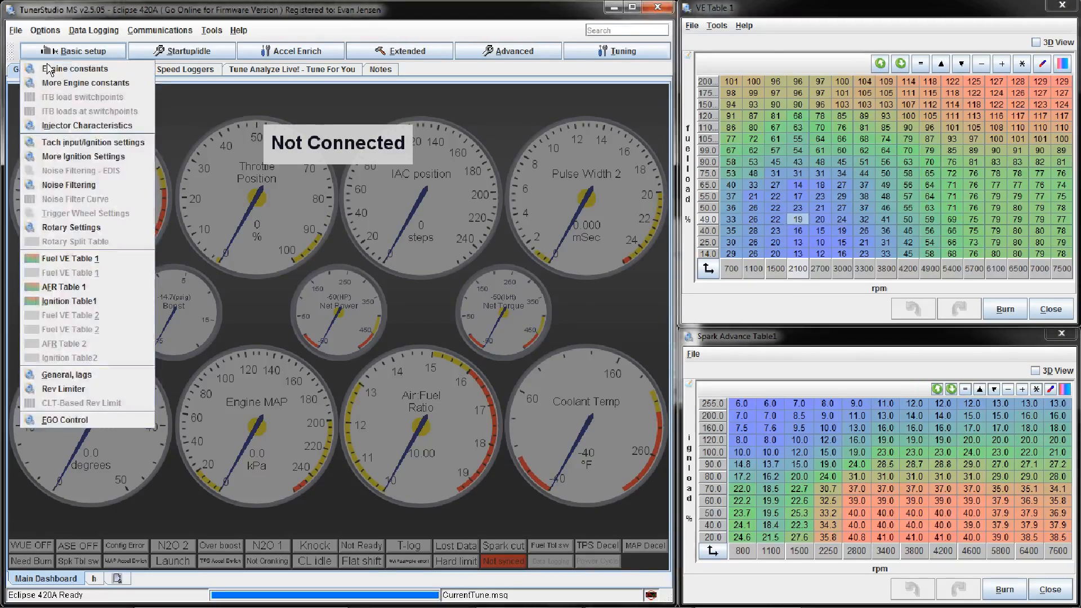
pyautogui.click(51, 72)
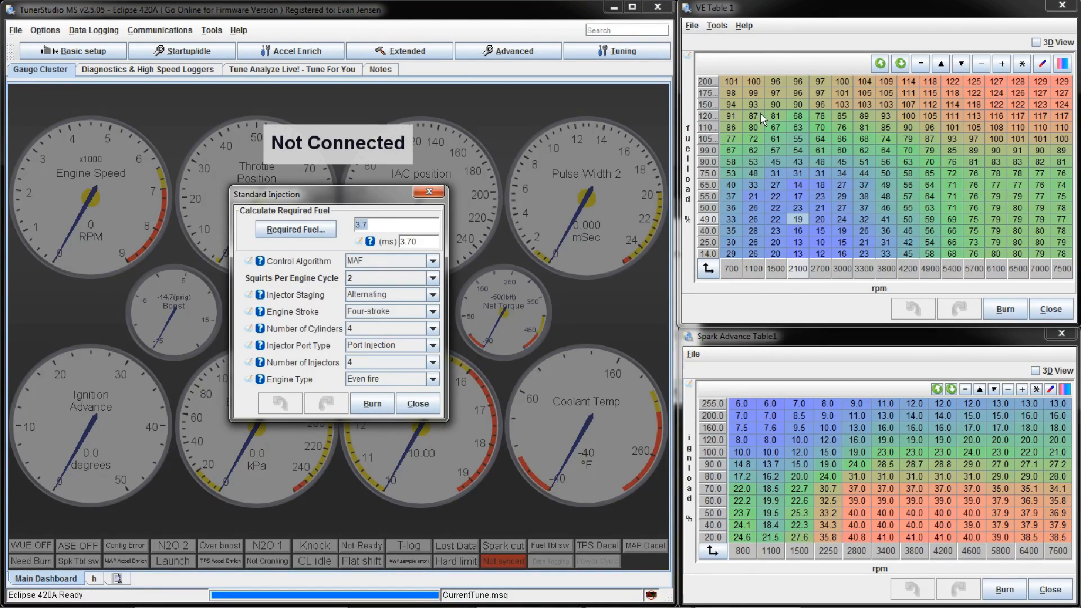
pyautogui.click(1035, 43)
pyautogui.moveTo(942, 187); pyautogui.dragTo(955, 196)
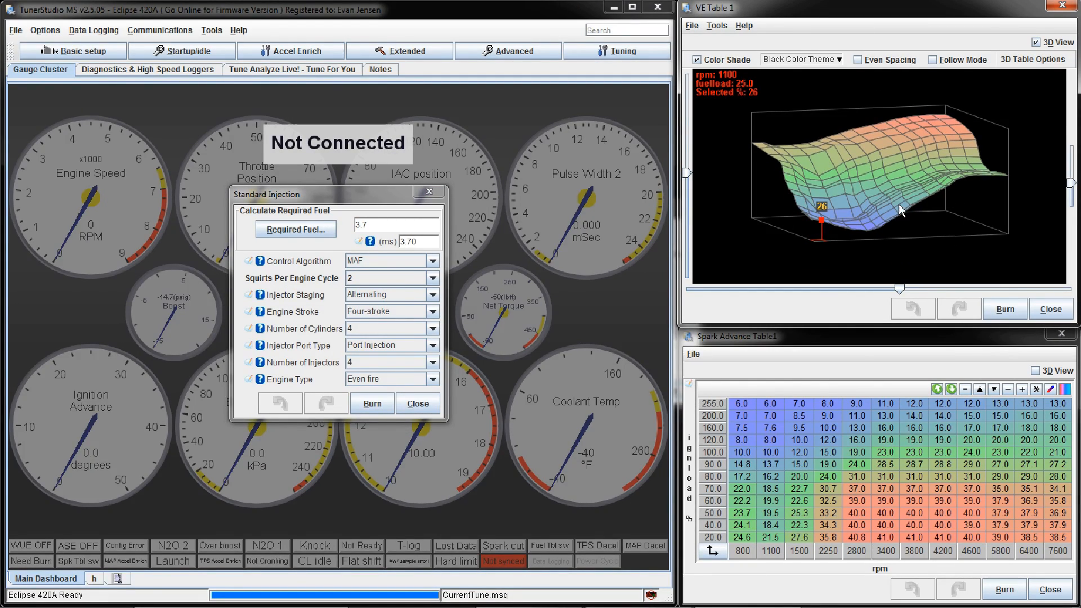
pyautogui.click(403, 228)
pyautogui.doubleClick(402, 228)
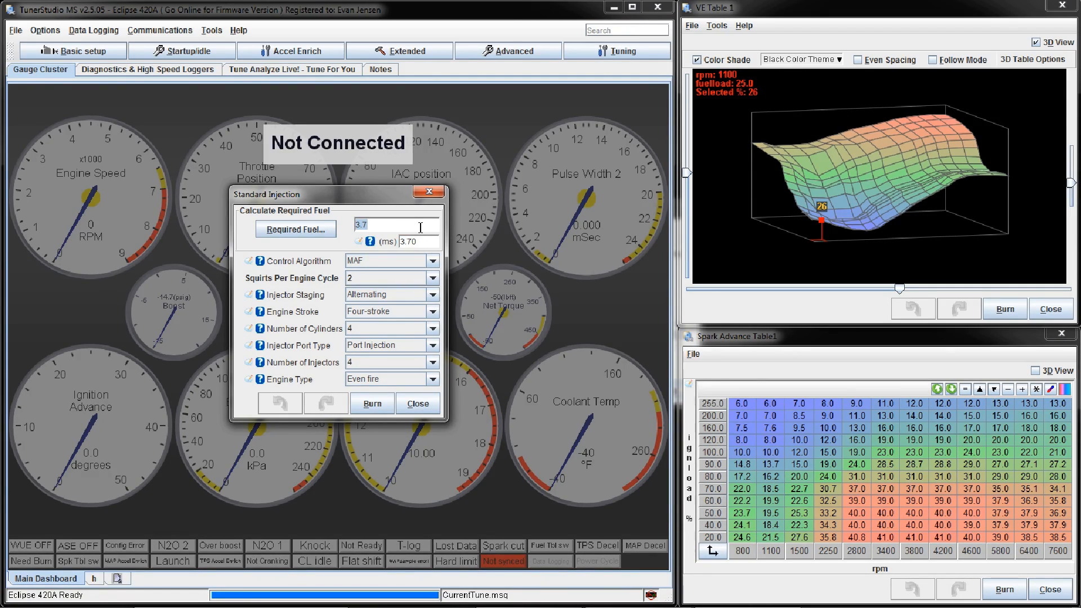
# Step: Set the VE Table 1 point at 3300 rpm and 120 fuel load to 86 on the 3D surface
pyautogui.moveTo(1056, 150); pyautogui.dragTo(835, 194)
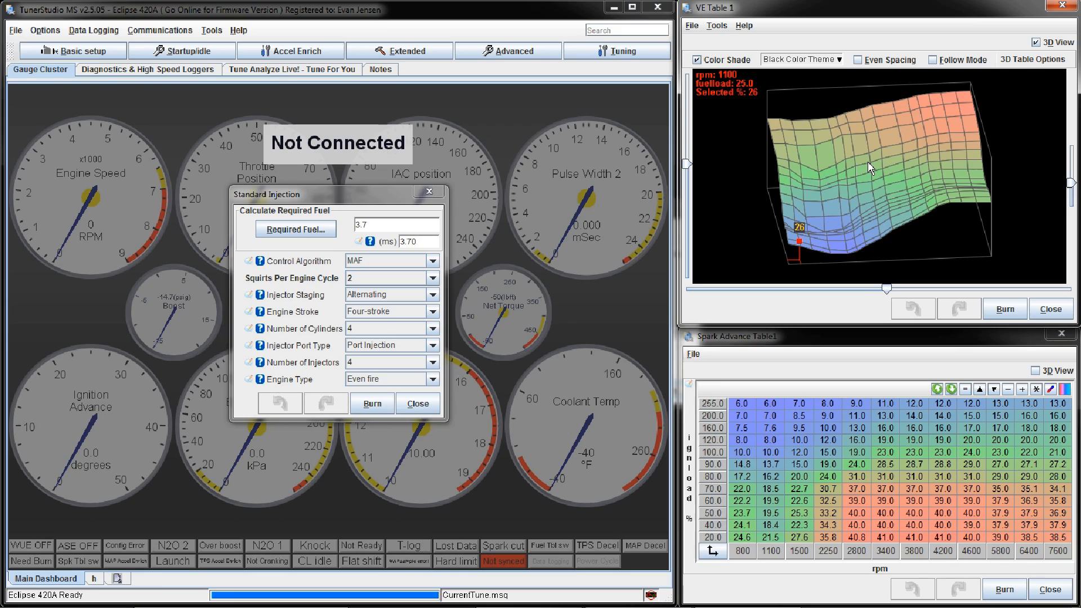
pyautogui.click(837, 175)
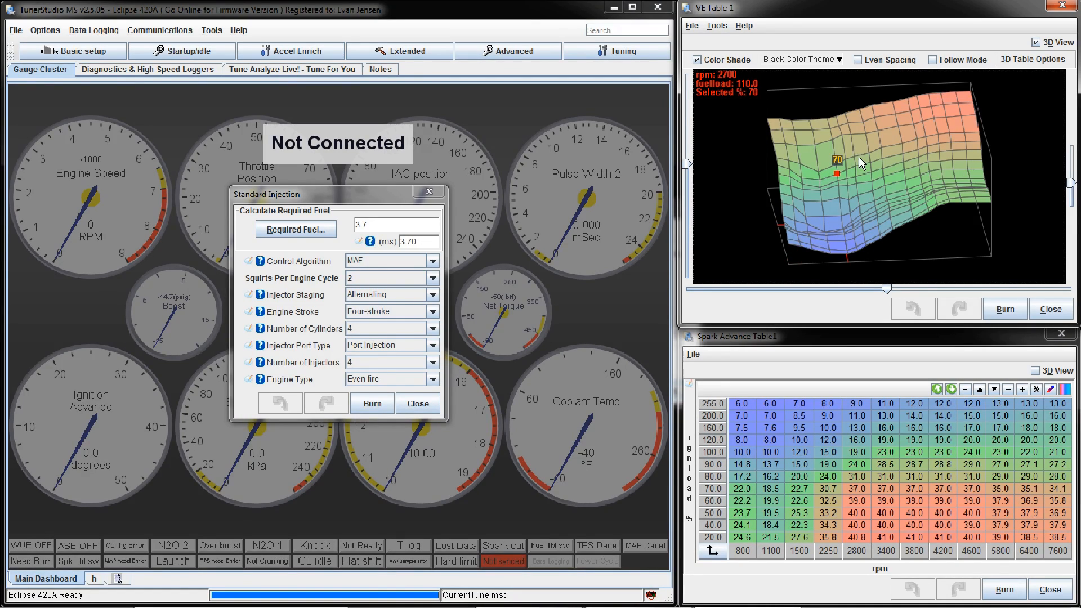
pyautogui.moveTo(854, 156); pyautogui.dragTo(854, 158)
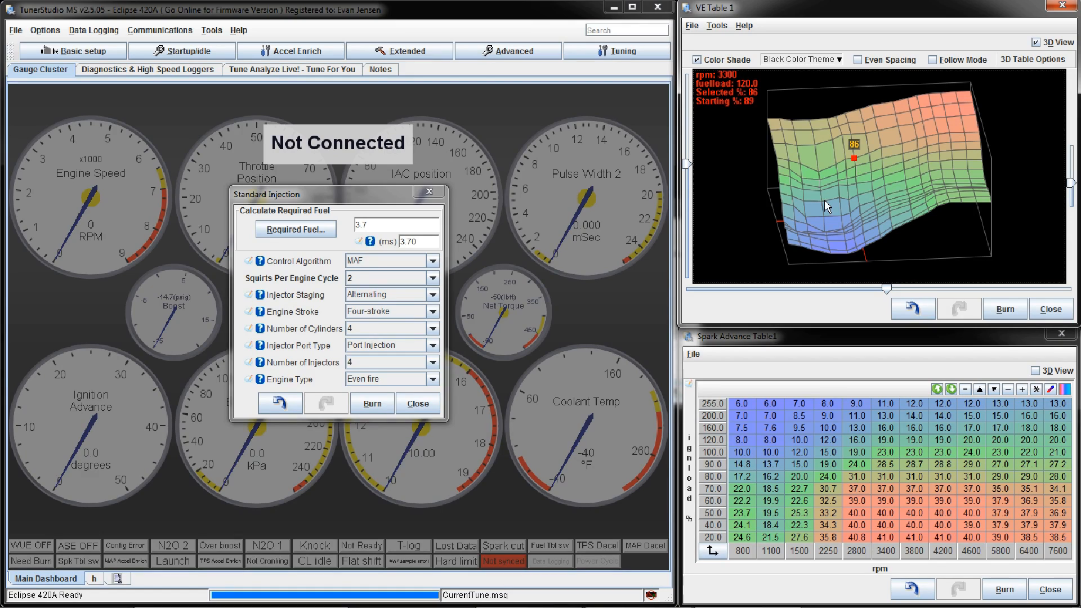
# Step: Compare the required fuel value in the engine constants with the VE surface point at 3300 rpm and 120 fuel load
pyautogui.click(405, 224)
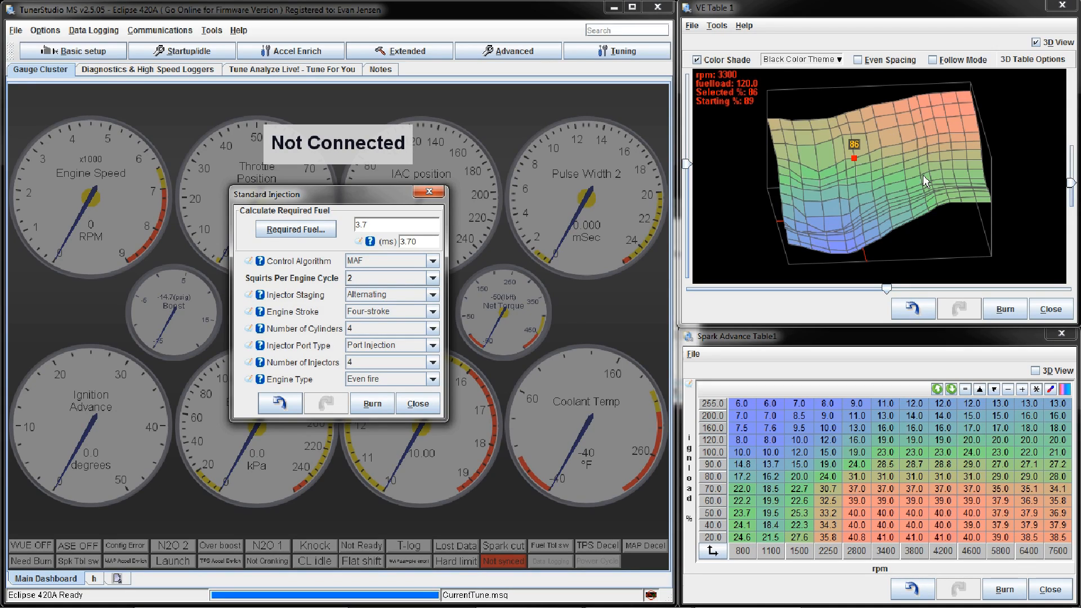
pyautogui.moveTo(417, 228); pyautogui.dragTo(346, 223)
pyautogui.click(382, 226)
pyautogui.moveTo(389, 224); pyautogui.dragTo(352, 224)
pyautogui.click(418, 226)
pyautogui.moveTo(854, 162)
pyautogui.mouseDown()
pyautogui.moveTo(857, 113)
pyautogui.moveTo(862, 161)
pyautogui.mouseUp()
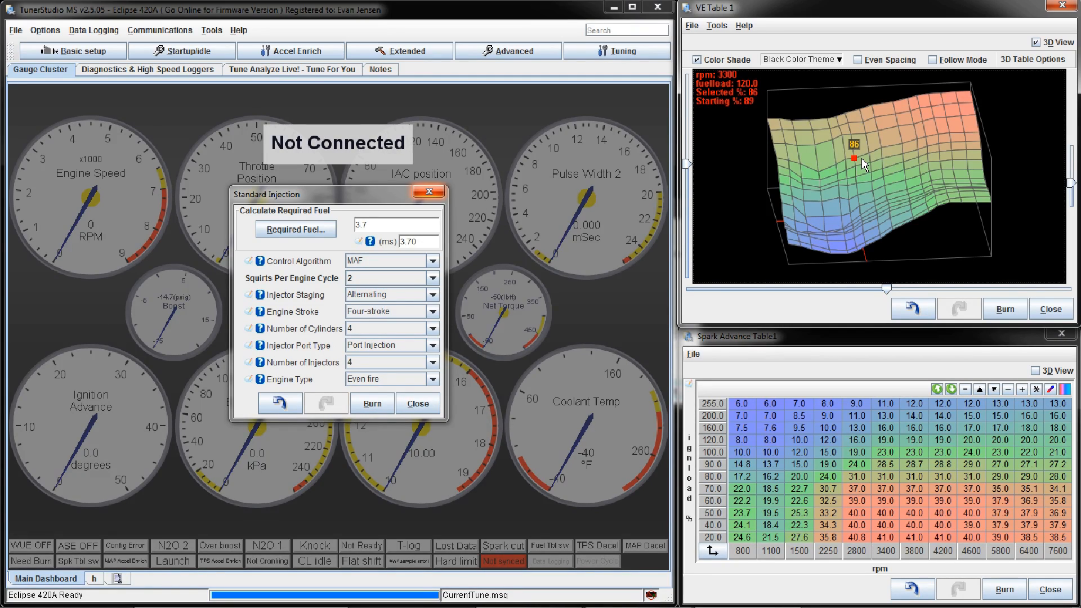
# Step: Open the Windows Calculator, divide 86 by 255, multiply the result by 3.7, and close the calculator
pyautogui.press('super+r')
pyautogui.write('calc')
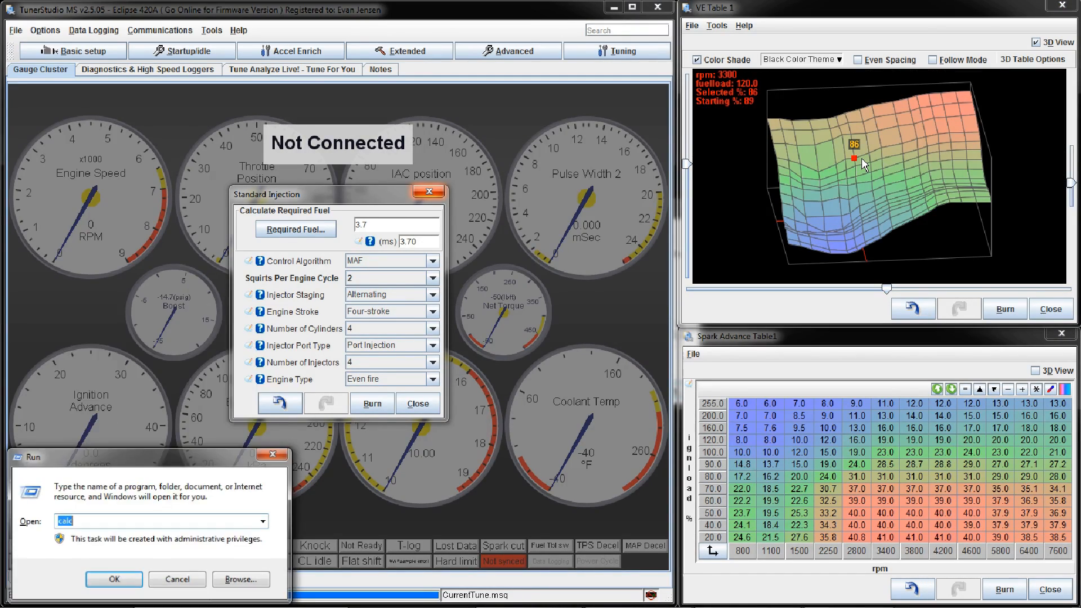
pyautogui.press('Return')
pyautogui.write('86/255')
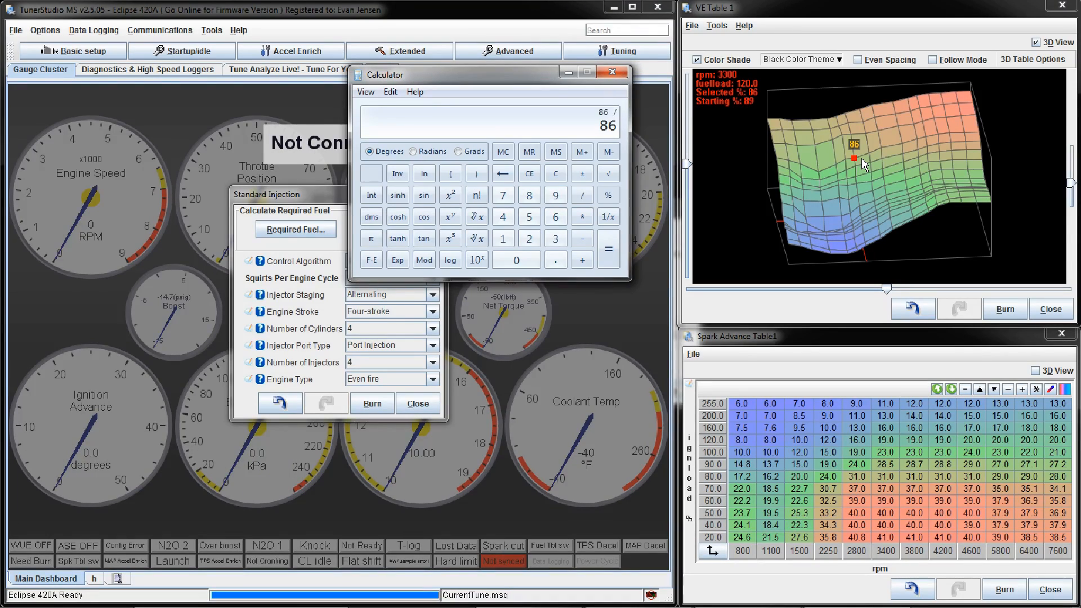
pyautogui.press('Return')
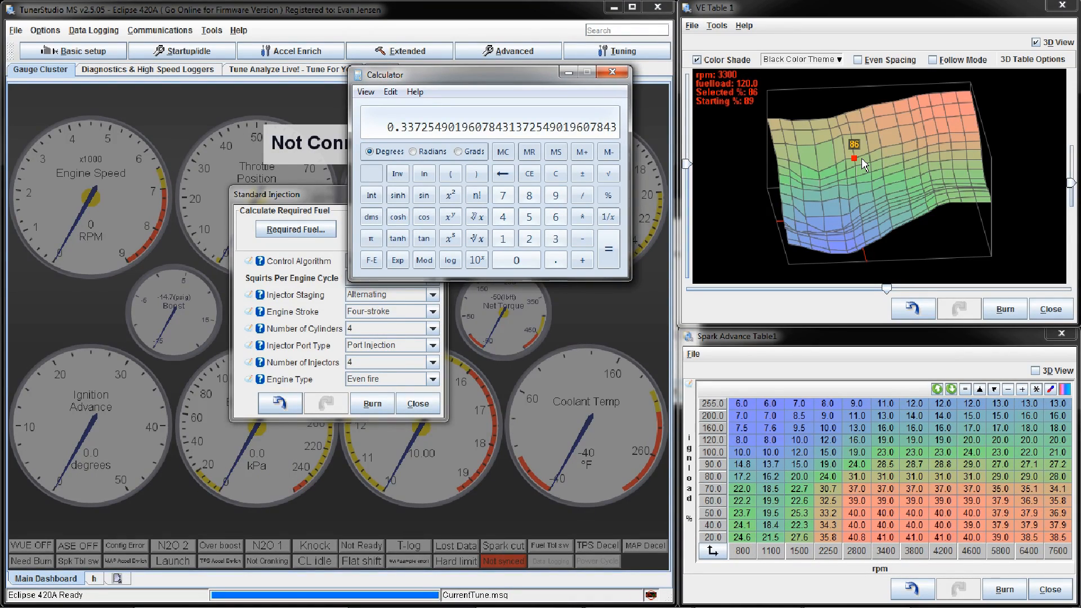
pyautogui.write('*3.7')
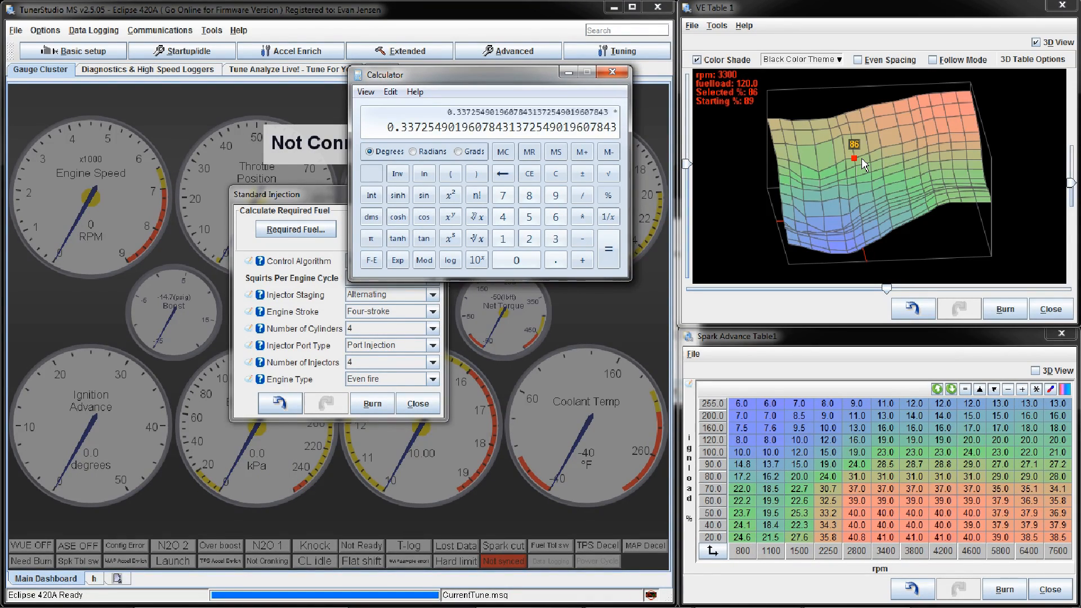
pyautogui.press('Return')
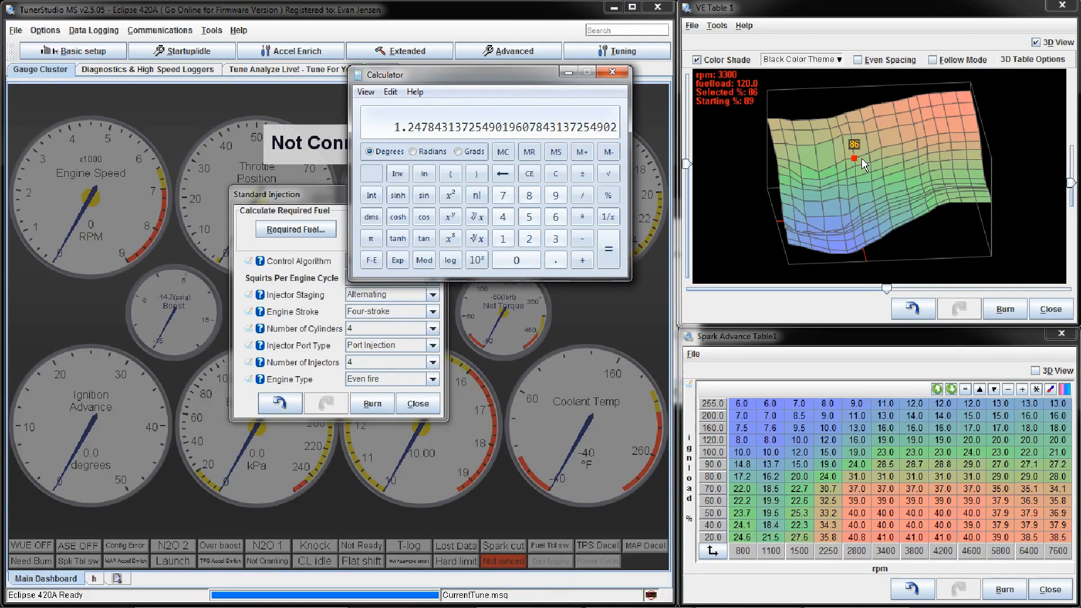
pyautogui.moveTo(498, 84); pyautogui.dragTo(640, 153)
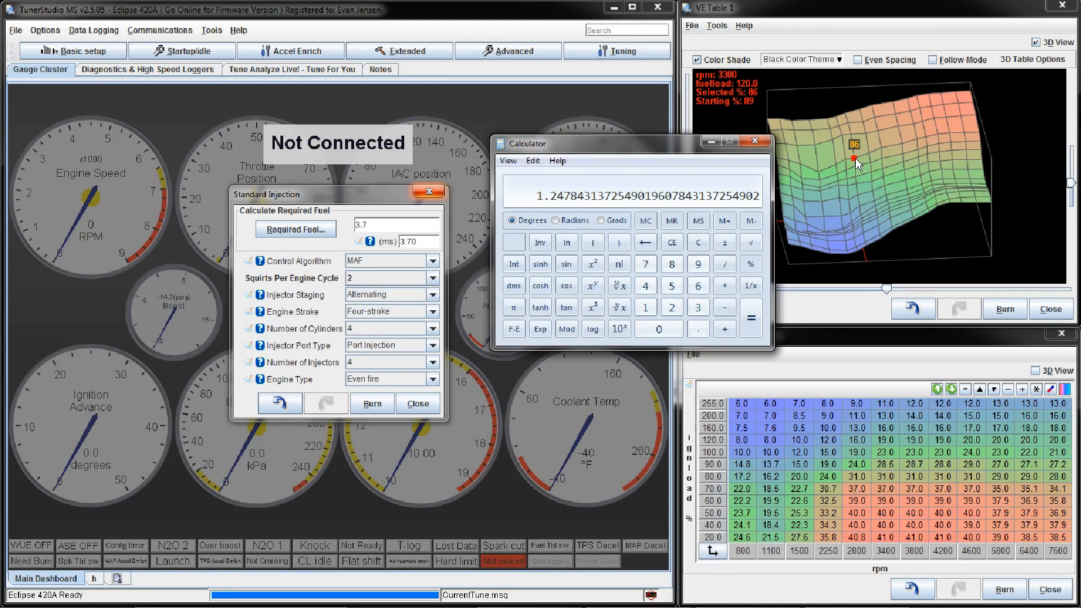
pyautogui.click(755, 140)
# Step: Return VE Table 1 to the numeric grid, examine the 3300 rpm and high-load, high-rpm cells, and close the engine constants
pyautogui.click(1035, 42)
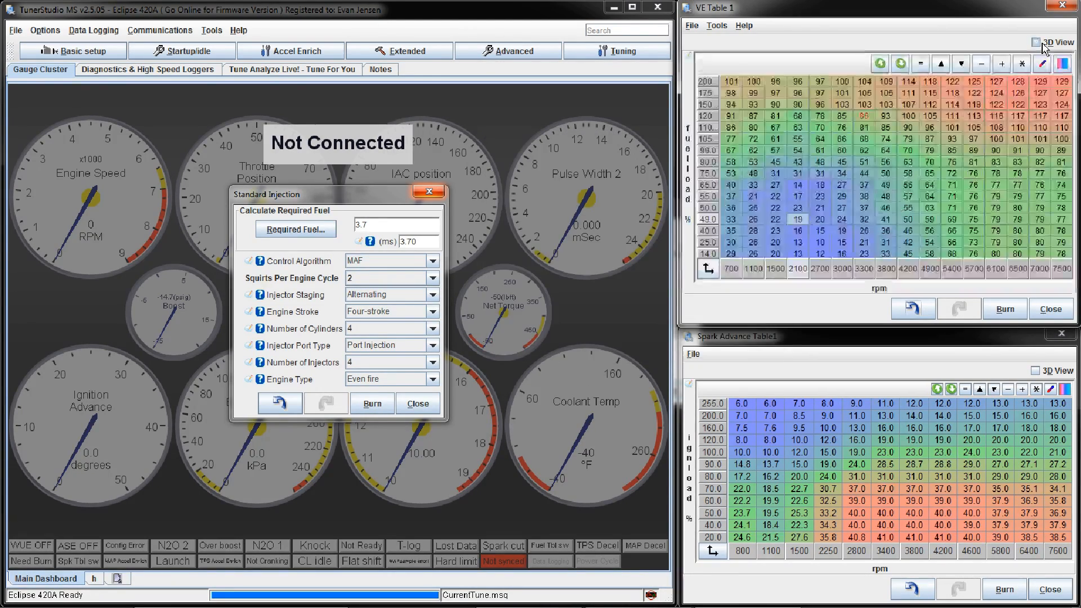
pyautogui.click(822, 151)
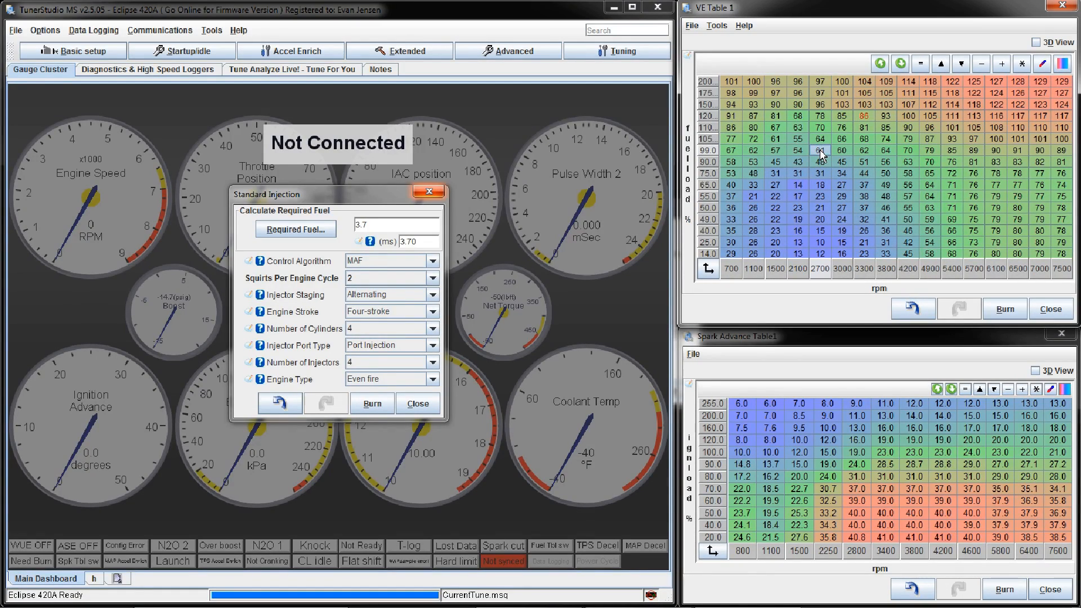
pyautogui.click(863, 117)
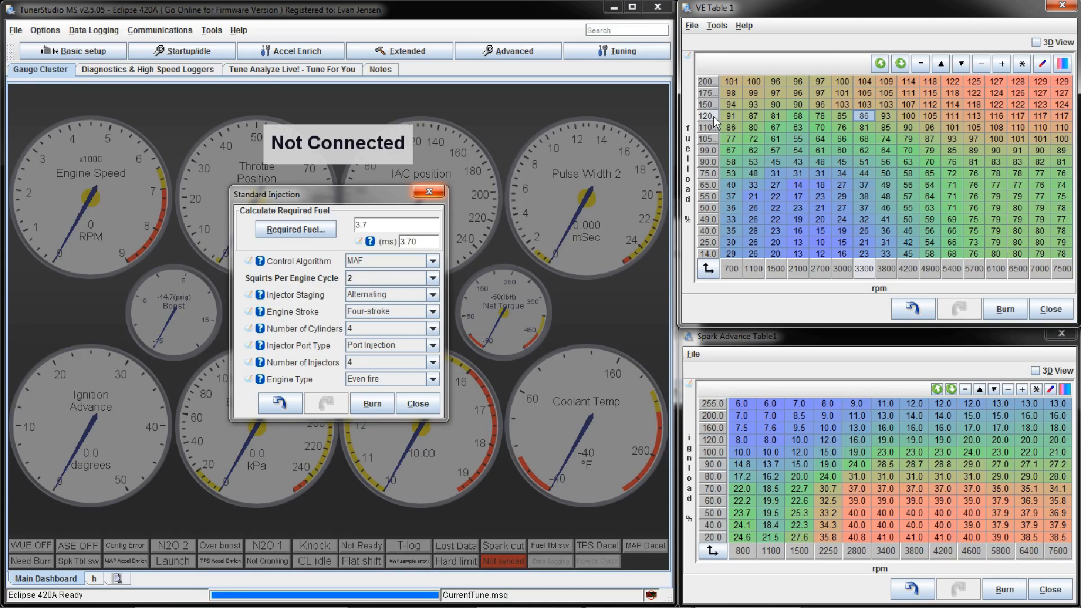
pyautogui.moveTo(730, 139); pyautogui.dragTo(871, 145)
pyautogui.click(863, 116)
pyautogui.click(1061, 82)
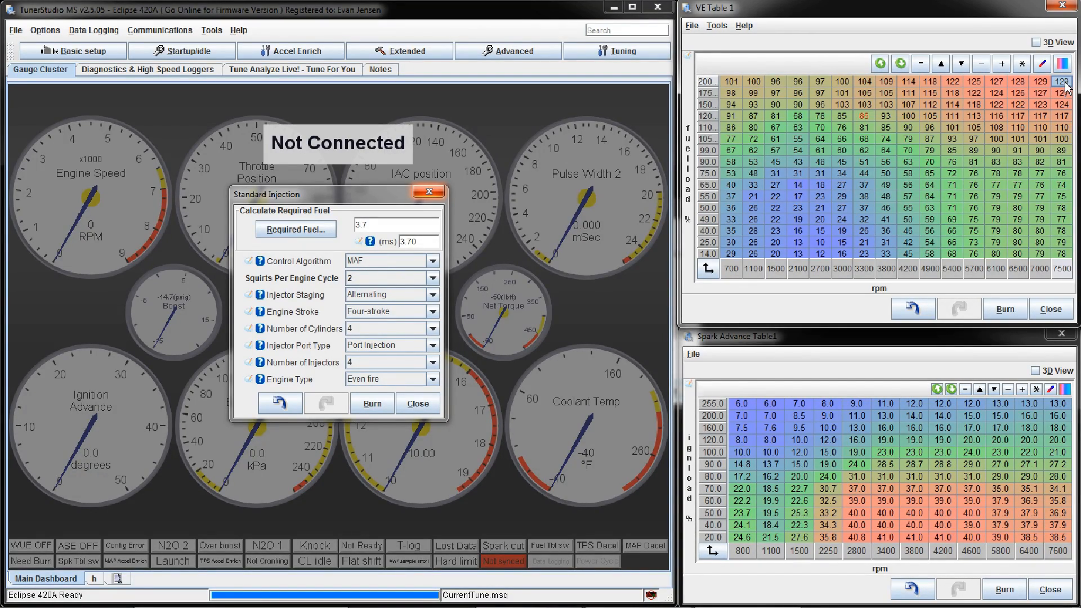
pyautogui.click(1025, 82)
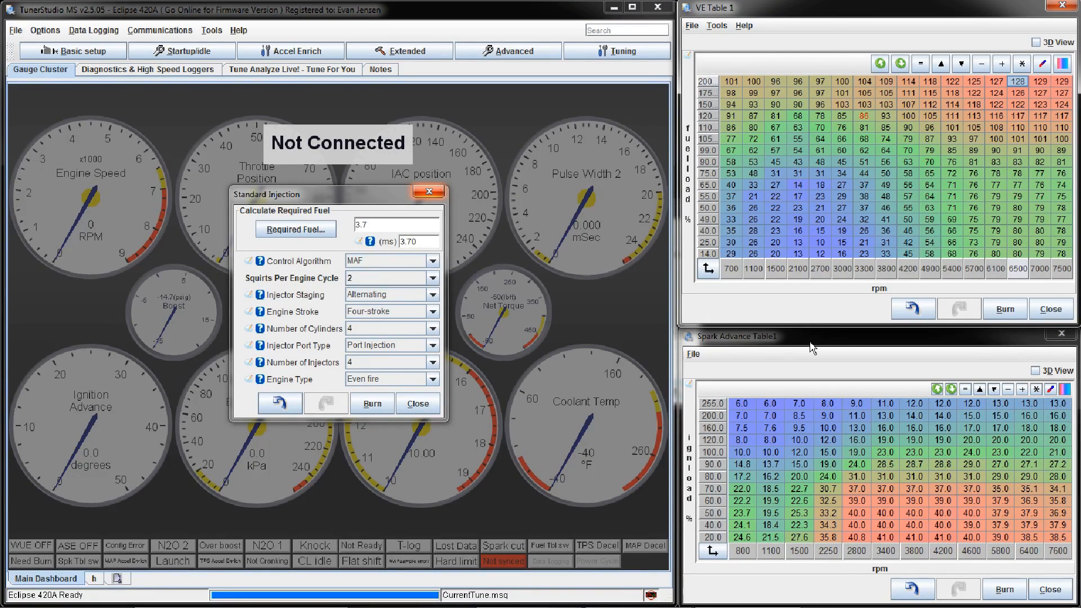
pyautogui.click(429, 191)
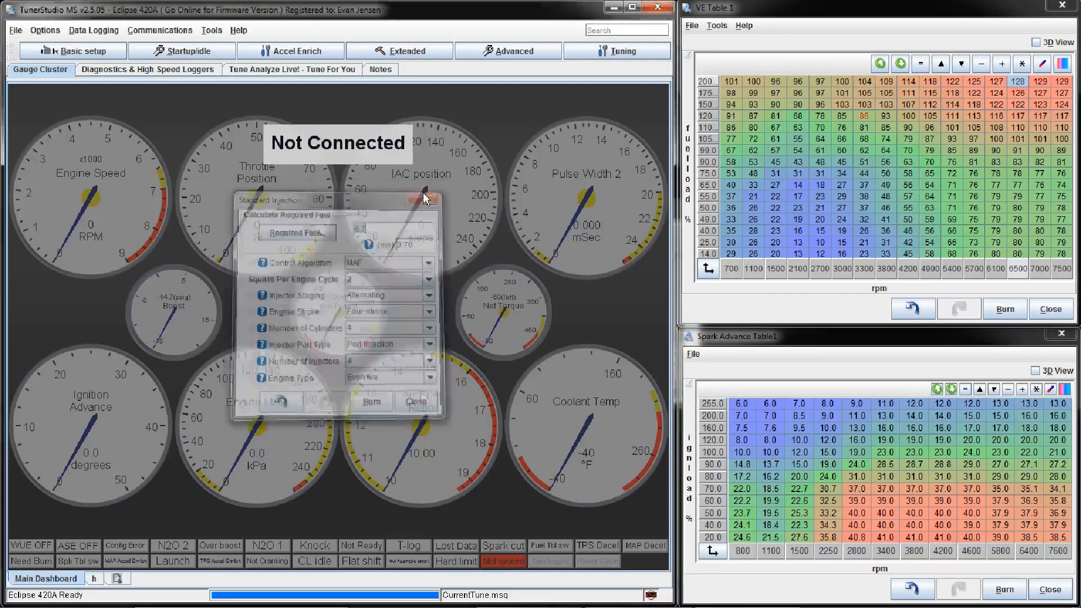
pyautogui.click(798, 5)
pyautogui.click(754, 329)
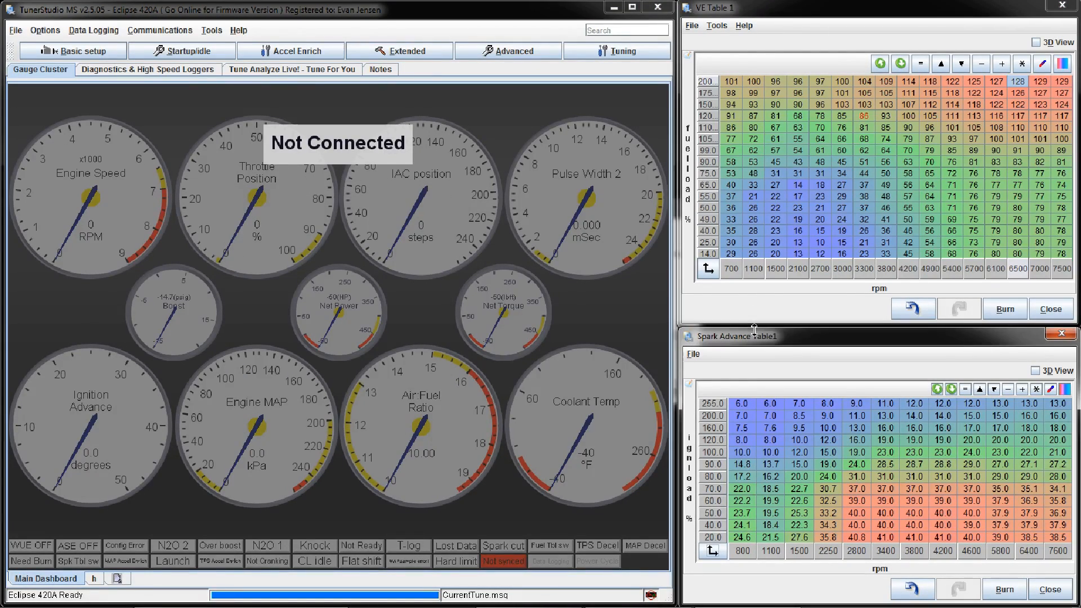
pyautogui.click(716, 4)
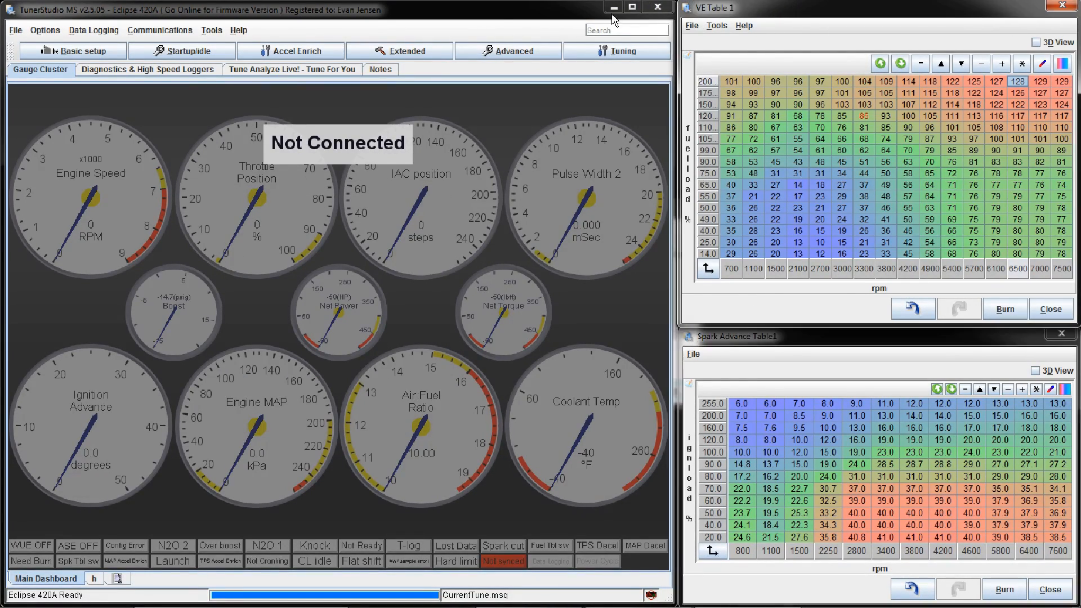
pyautogui.click(502, 18)
pyautogui.click(491, 23)
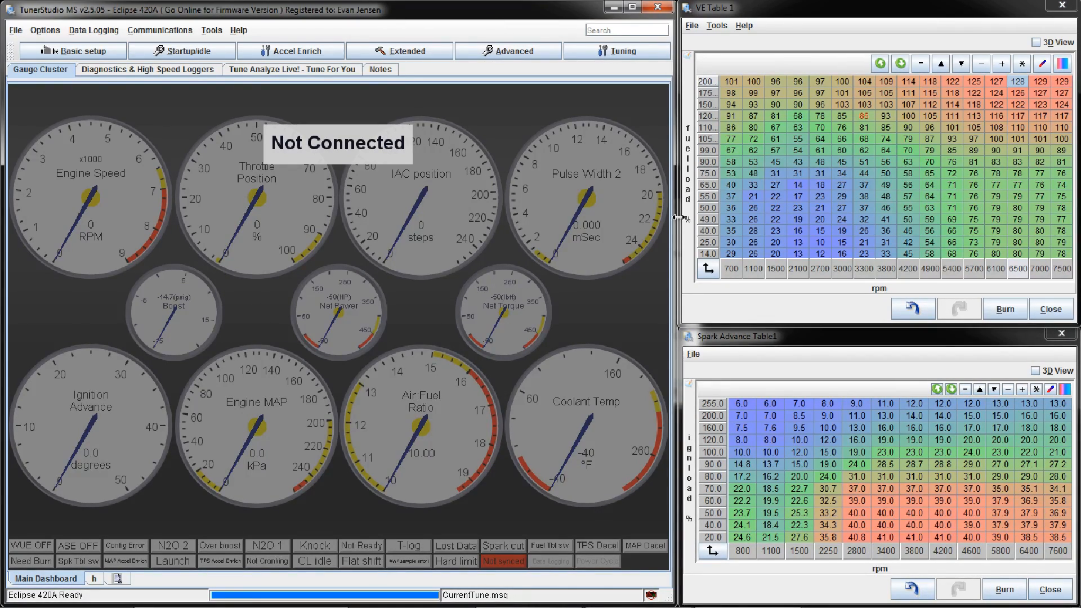
pyautogui.click(744, 337)
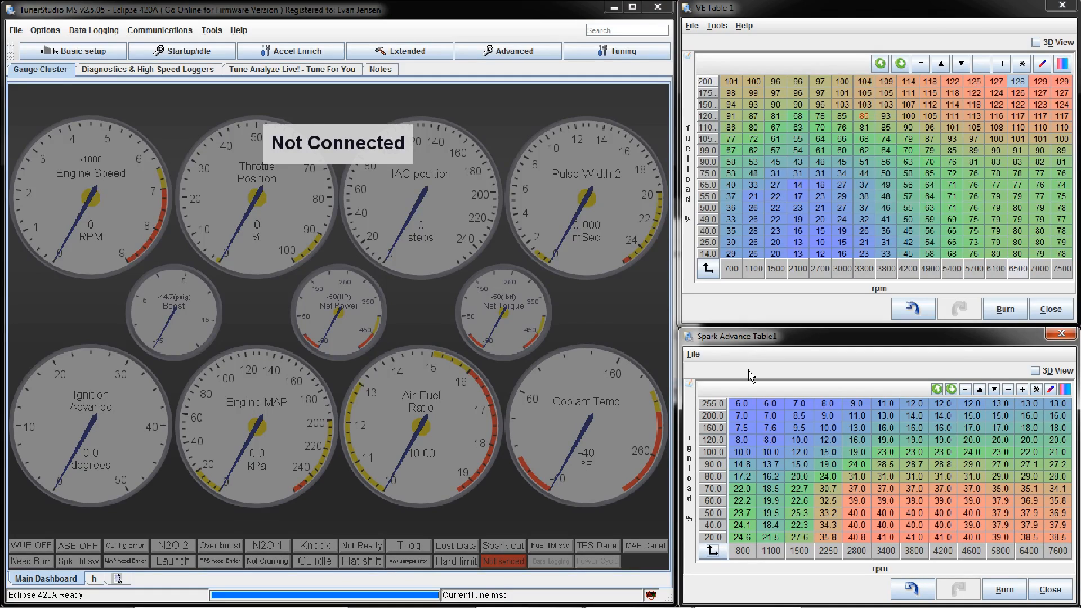
# Step: Examine the 100 to 255 load rows of Spark Advance Table1 across the rpm range
pyautogui.click(79, 51)
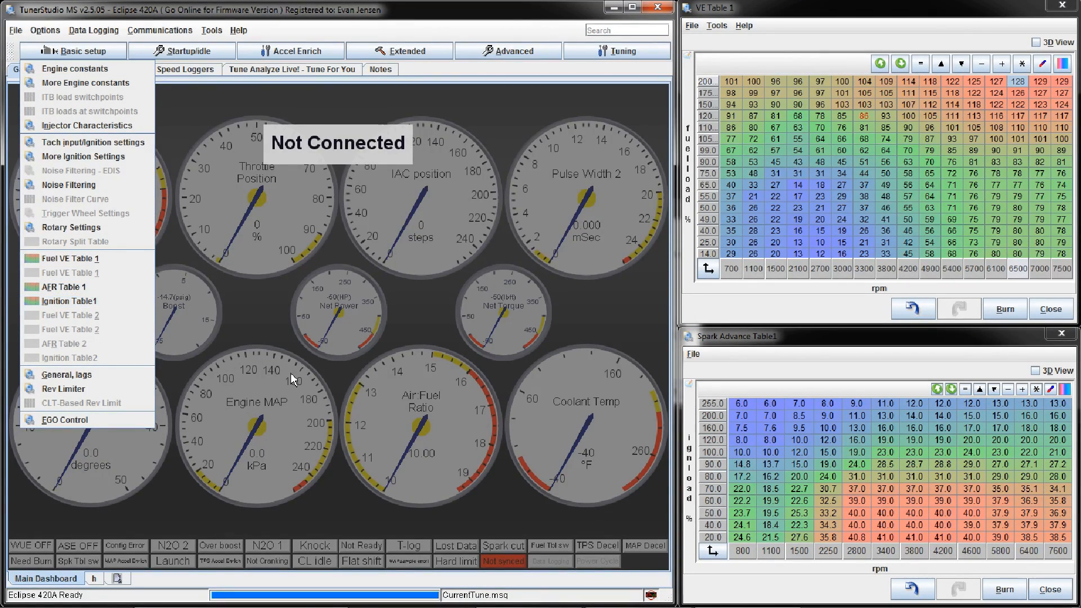
pyautogui.click(870, 386)
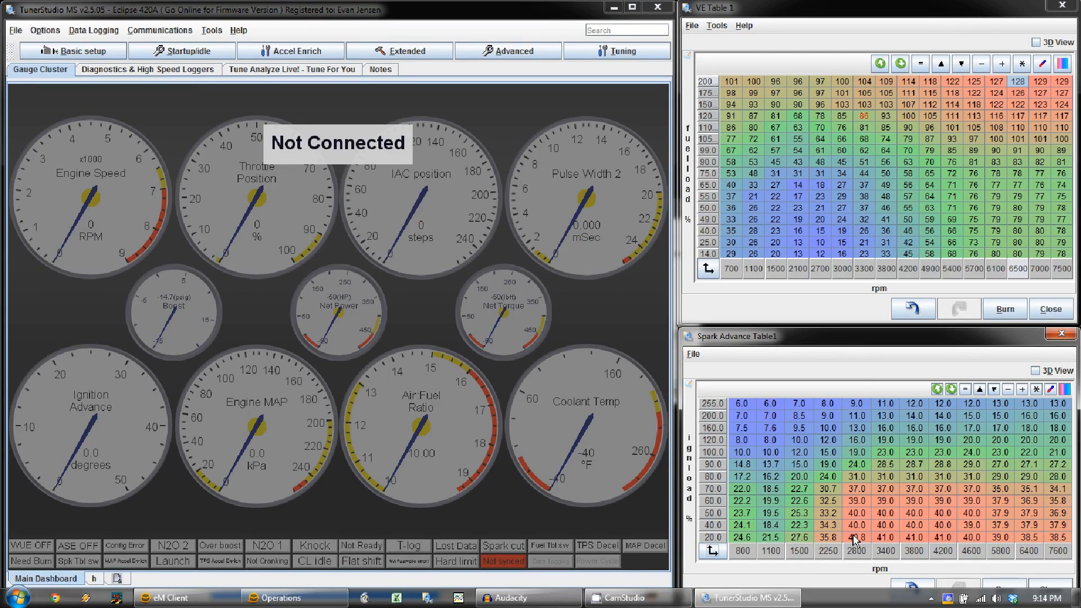
pyautogui.moveTo(737, 455); pyautogui.dragTo(1066, 407)
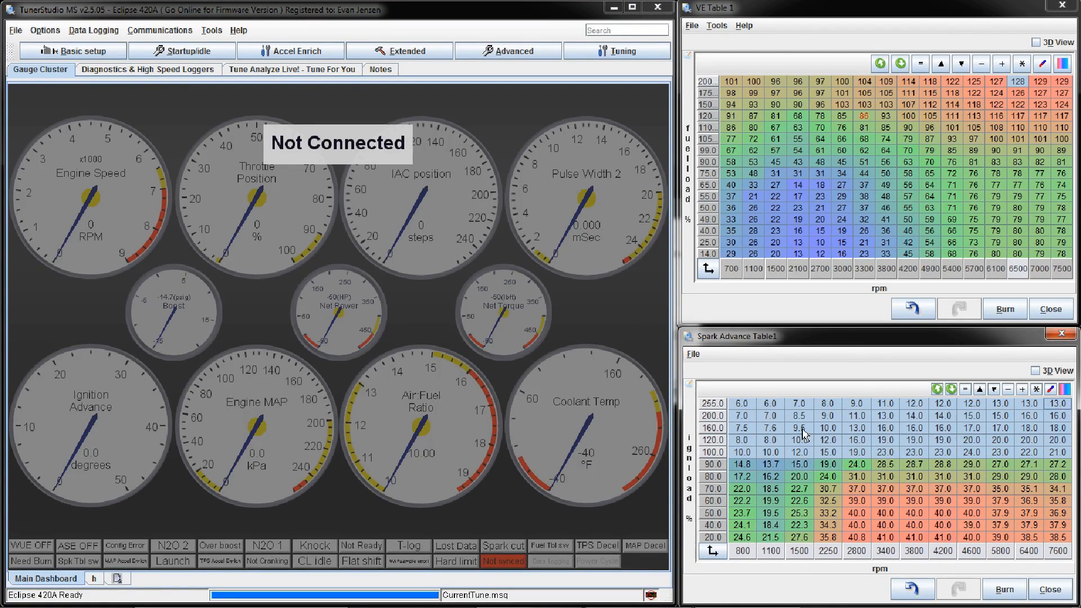
pyautogui.click(828, 406)
pyautogui.moveTo(833, 459); pyautogui.dragTo(830, 407)
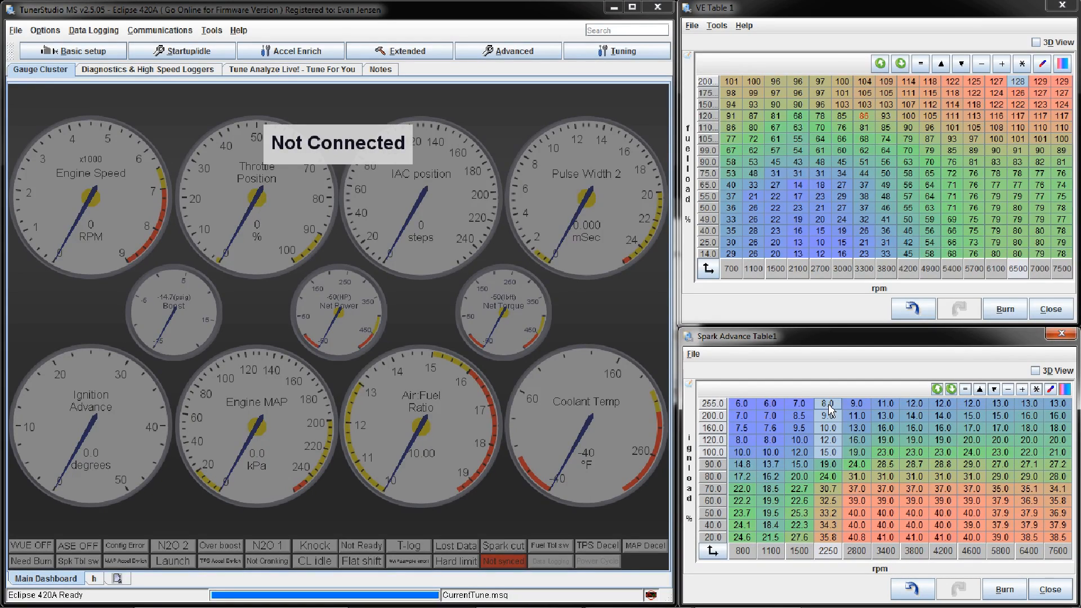
pyautogui.click(856, 406)
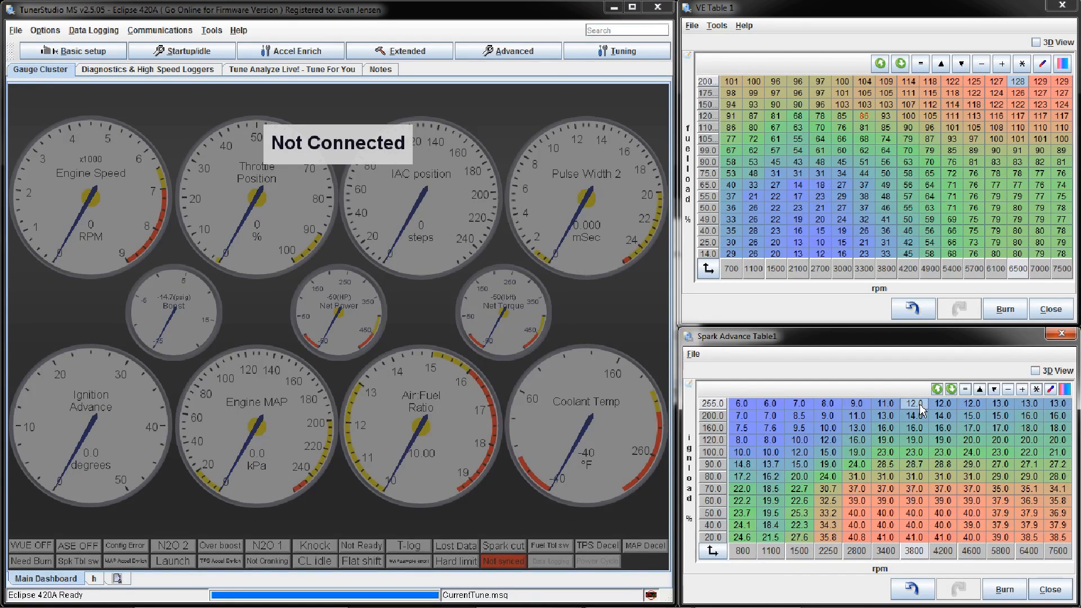
pyautogui.click(769, 404)
pyautogui.moveTo(833, 420); pyautogui.dragTo(1056, 446)
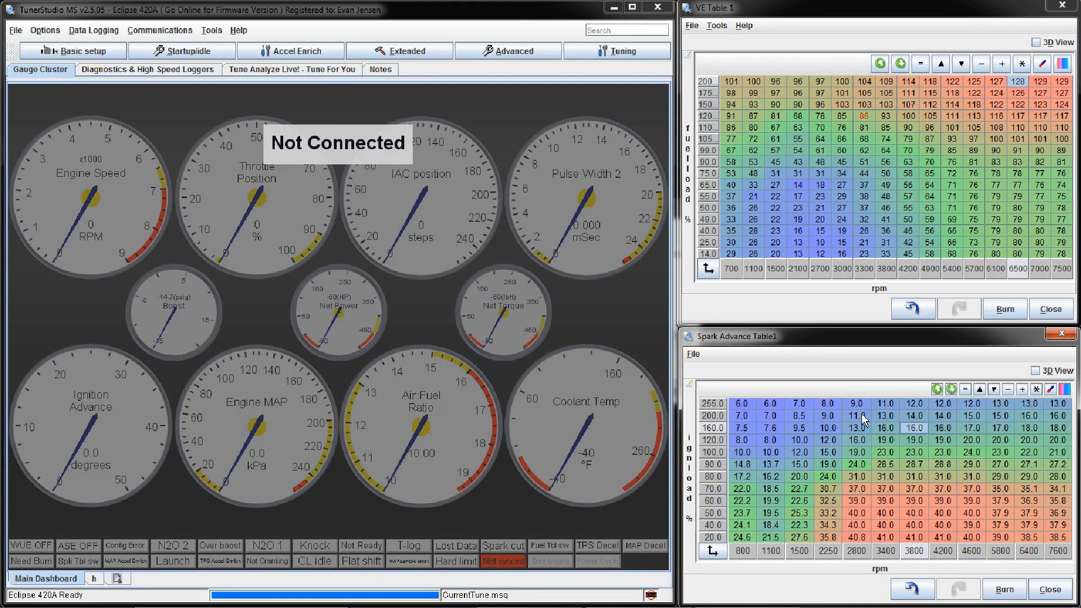
pyautogui.click(884, 405)
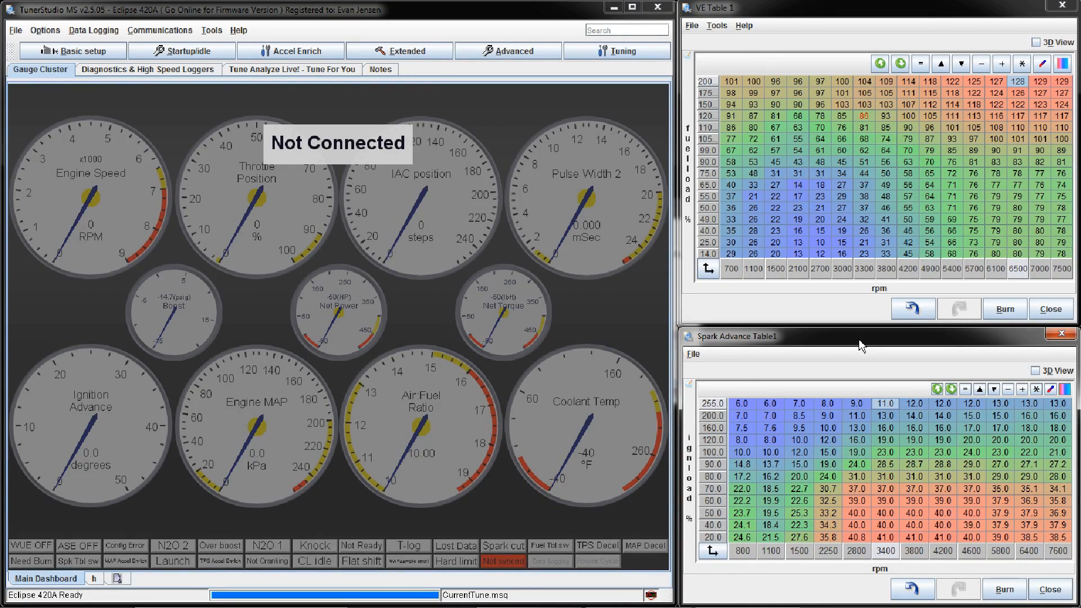
# Step: Compare the 50 load, 1100 rpm cell of Spark Advance Table1 with its 160 to 255 load rows and the 120 load, 6400 rpm cell
pyautogui.click(772, 513)
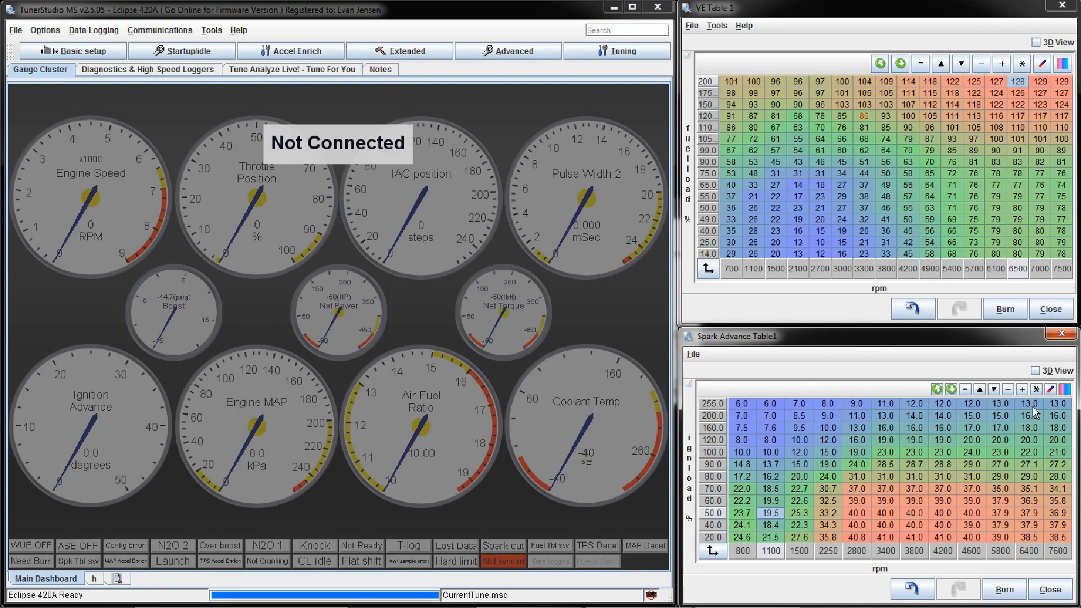
pyautogui.moveTo(1053, 404); pyautogui.dragTo(1048, 430)
pyautogui.click(743, 404)
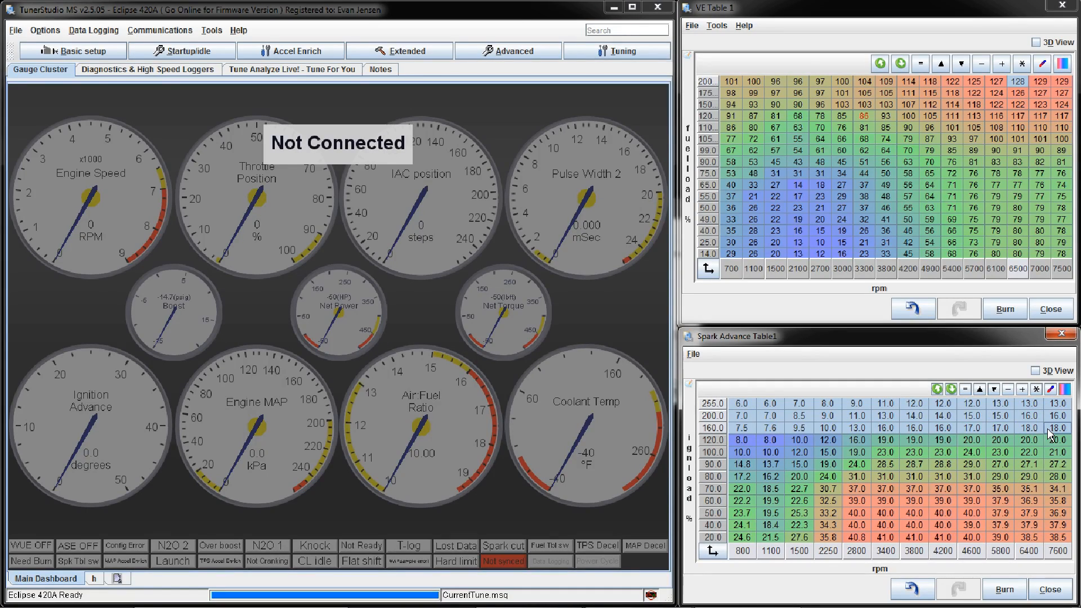
pyautogui.click(1043, 443)
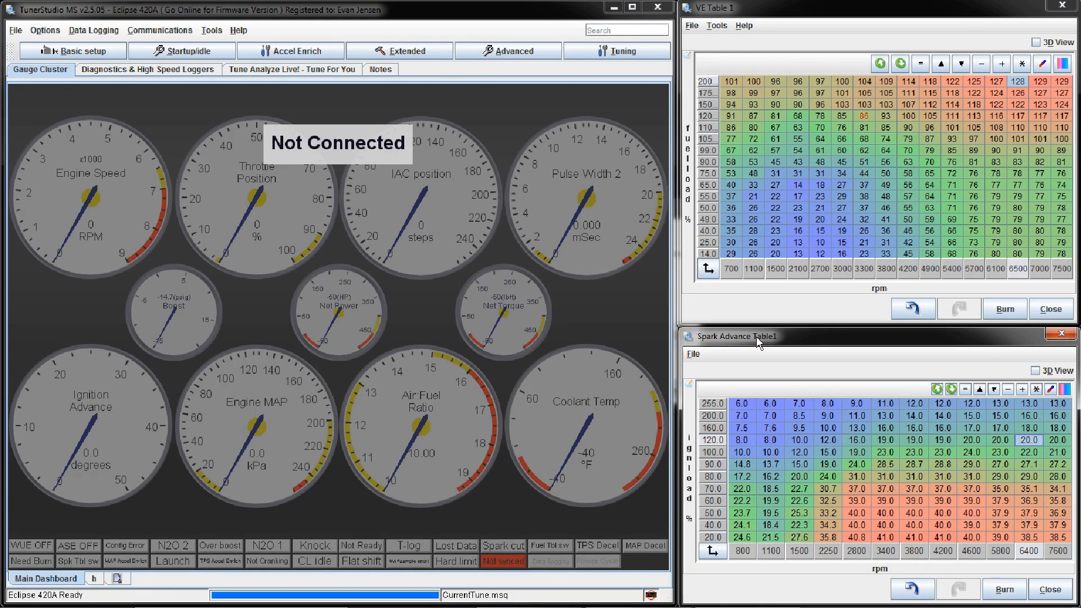
# Step: Open AFR Table 1, enlarge its window in width and height to read the target ratios, and close it
pyautogui.click(79, 8)
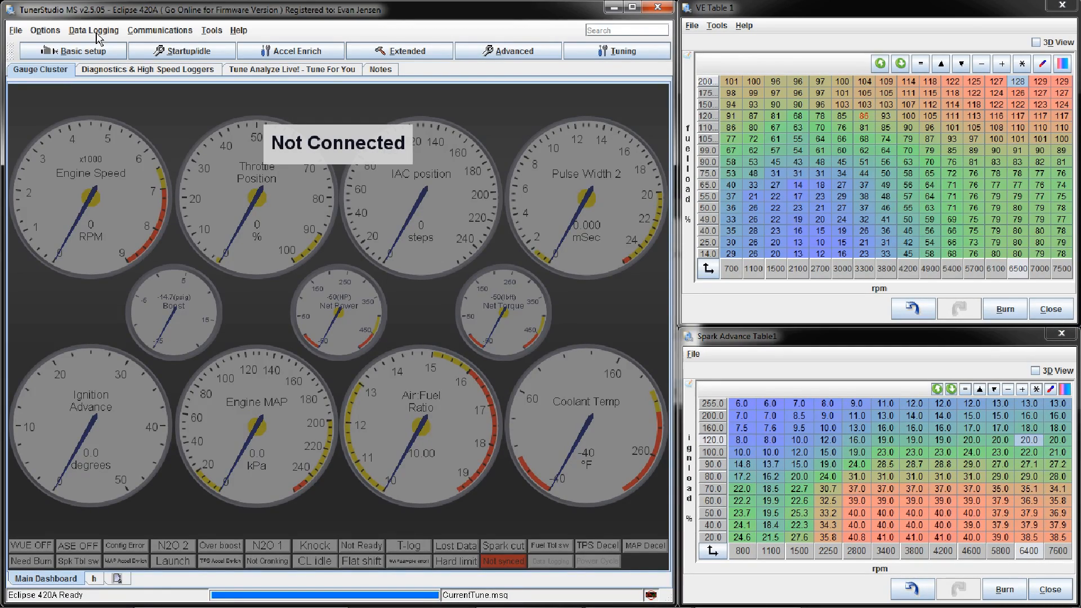
pyautogui.click(84, 50)
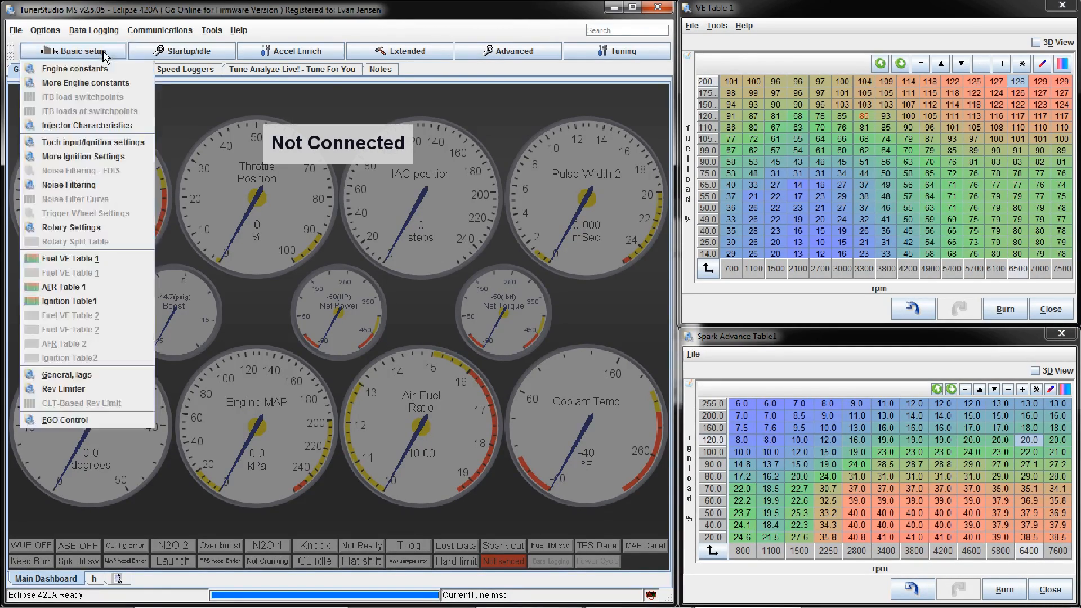
pyautogui.click(89, 288)
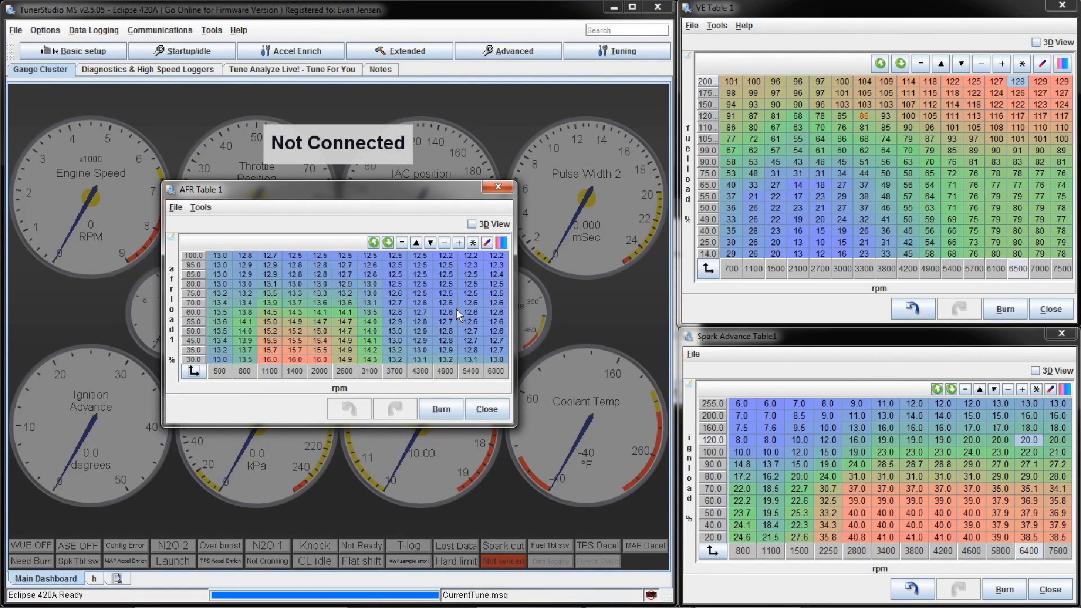
pyautogui.moveTo(516, 329); pyautogui.dragTo(821, 325)
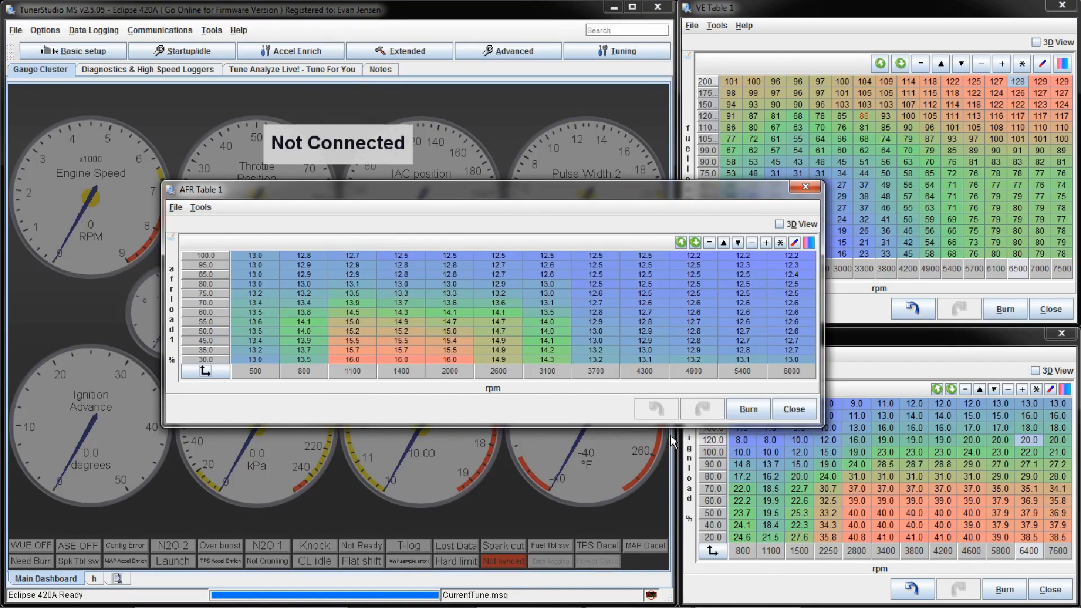
pyautogui.moveTo(622, 429); pyautogui.dragTo(610, 521)
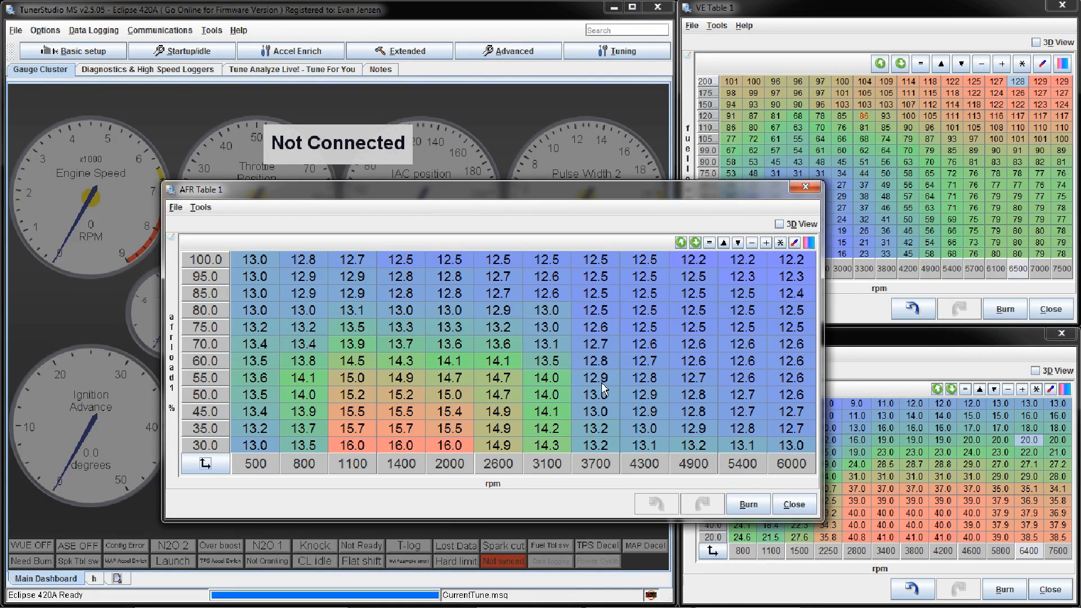
pyautogui.click(175, 208)
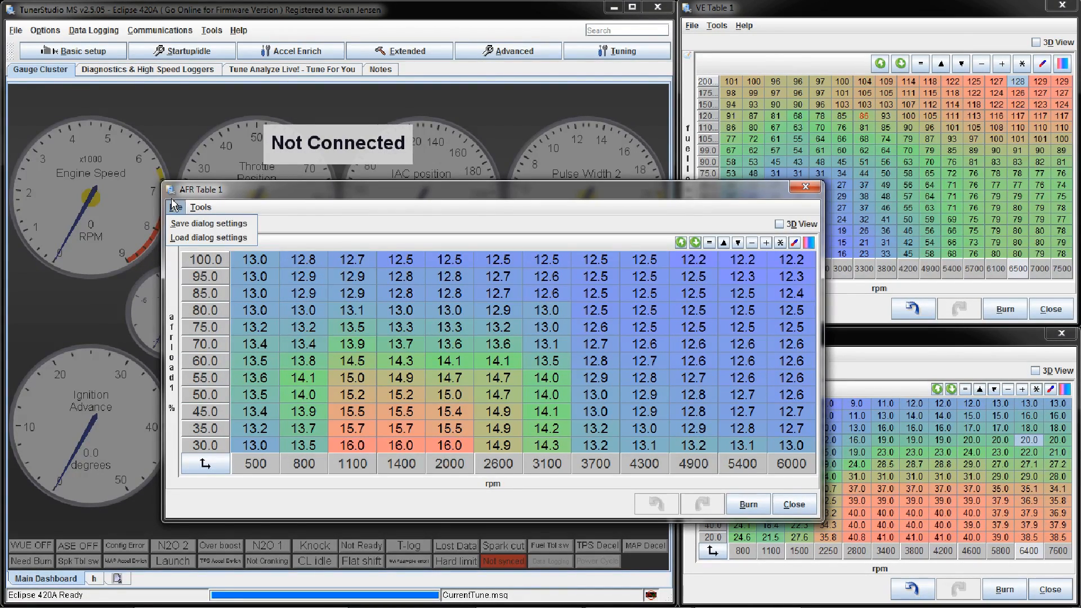
pyautogui.doubleClick(169, 188)
# Step: Open the EGO Control settings to check the sensor type, and close them
pyautogui.click(37, 50)
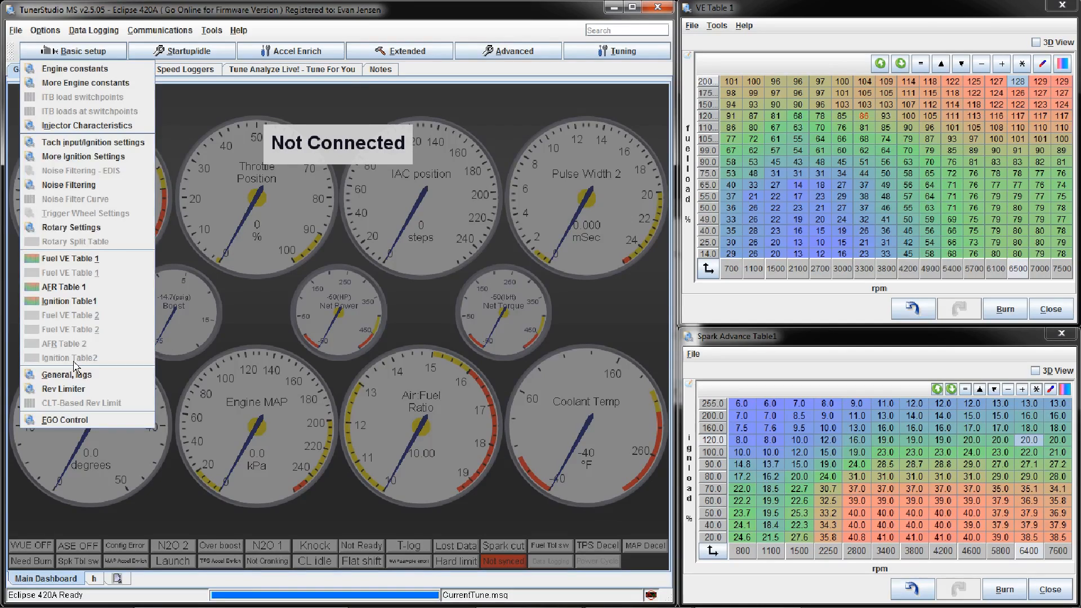
pyautogui.click(67, 419)
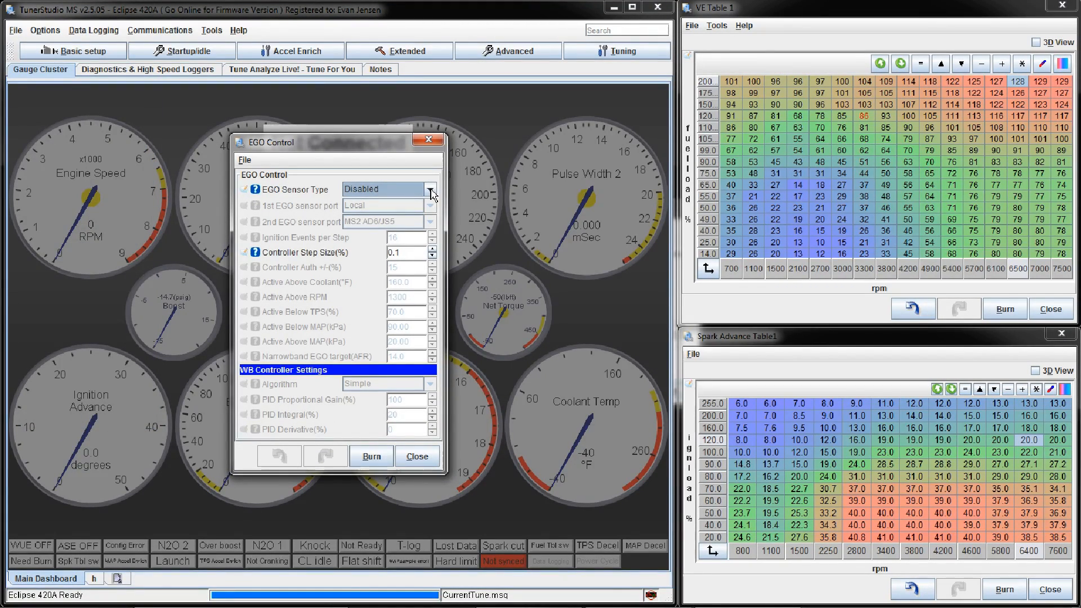
pyautogui.click(429, 139)
# Step: Reopen AFR Table 1 and show VE Table 1 as a 3D surface for comparison
pyautogui.click(50, 55)
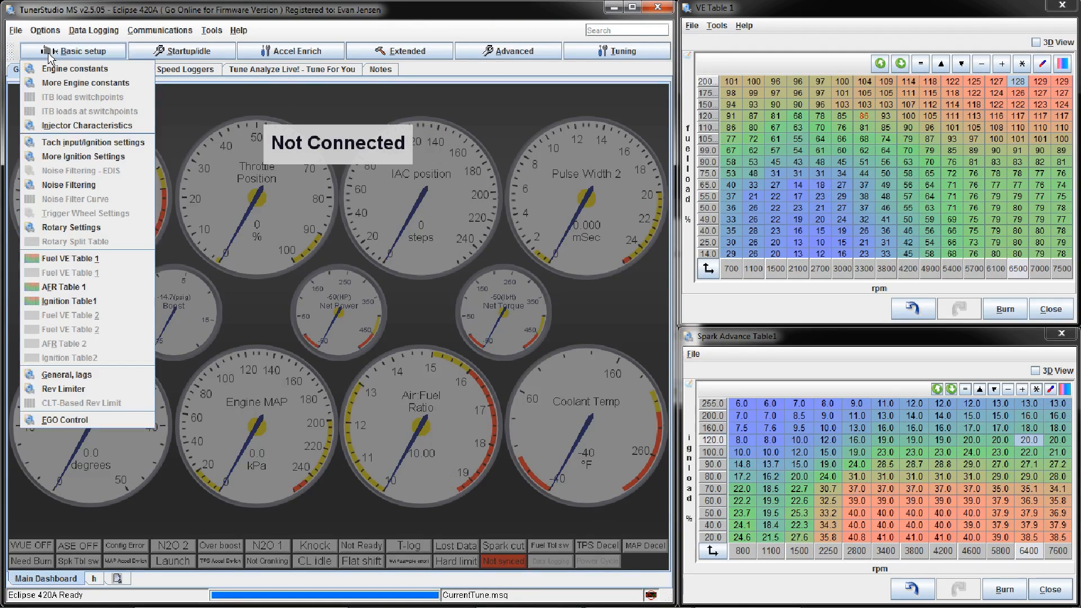
pyautogui.click(104, 287)
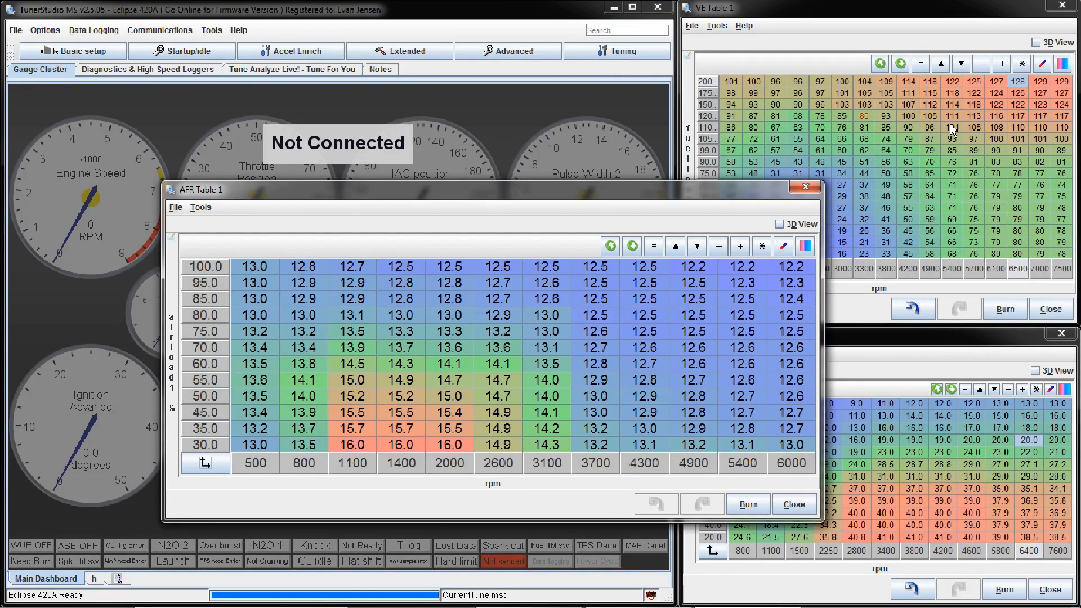
pyautogui.click(1048, 40)
pyautogui.click(1036, 43)
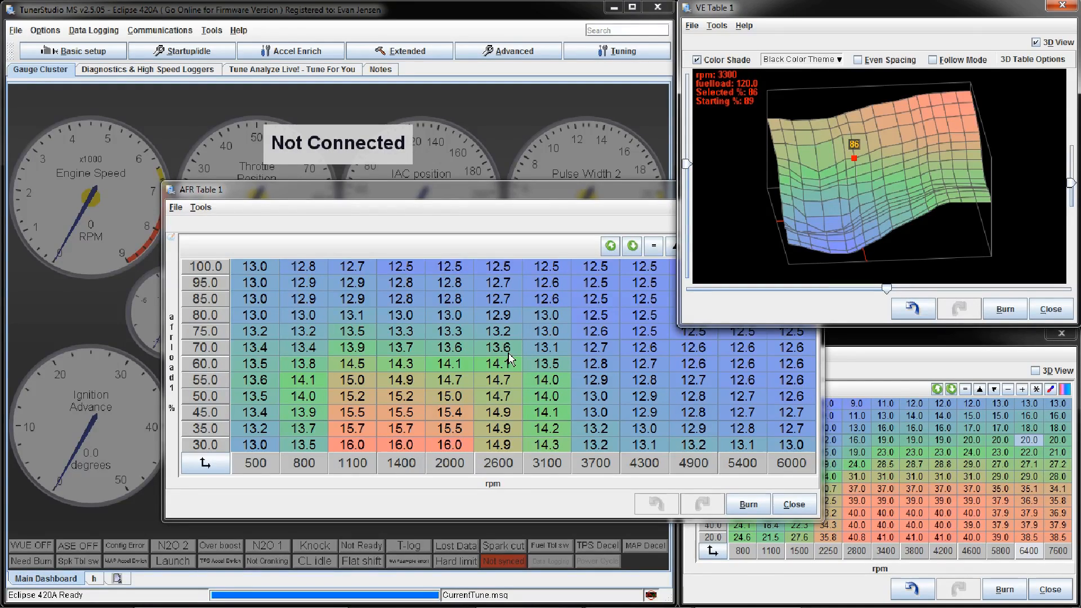
# Step: Examine the AFR Table 1 targets from 3100 to 4300 rpm at 60 to 85 load, and close the table
pyautogui.click(550, 345)
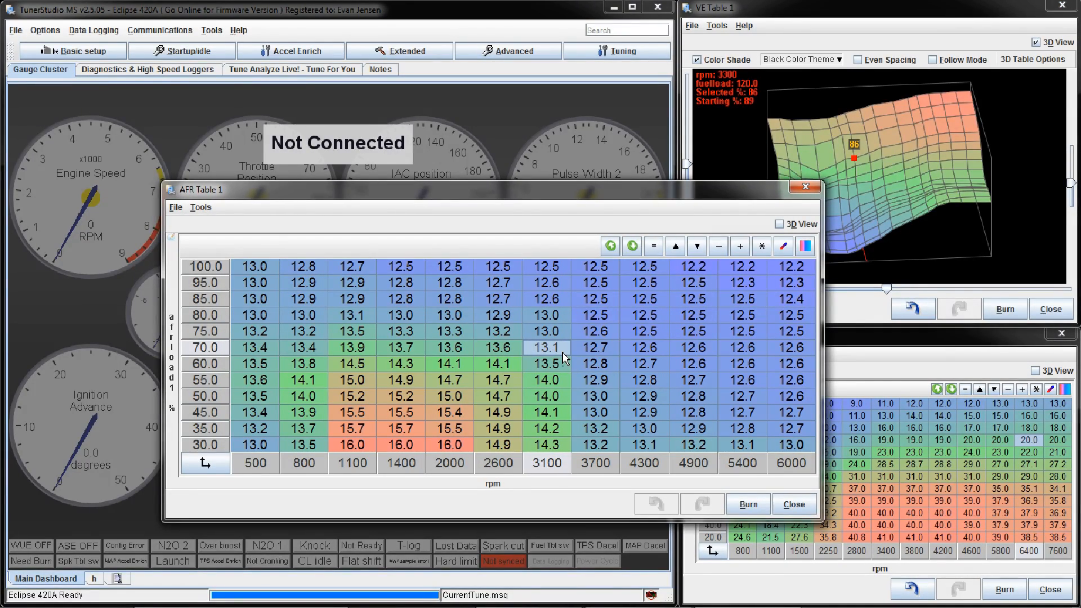
pyautogui.click(546, 364)
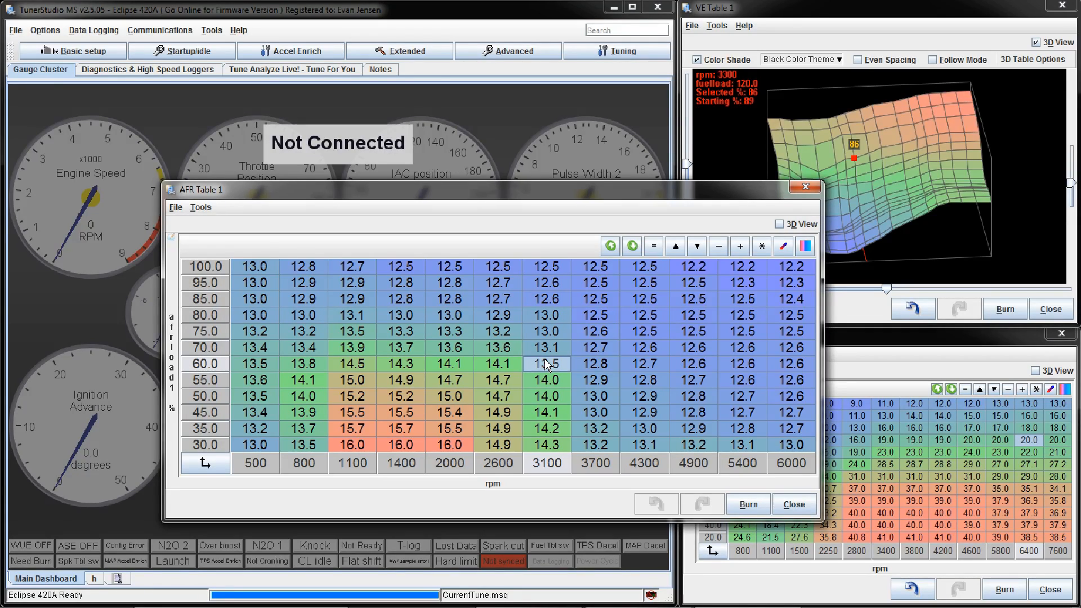
pyautogui.click(594, 359)
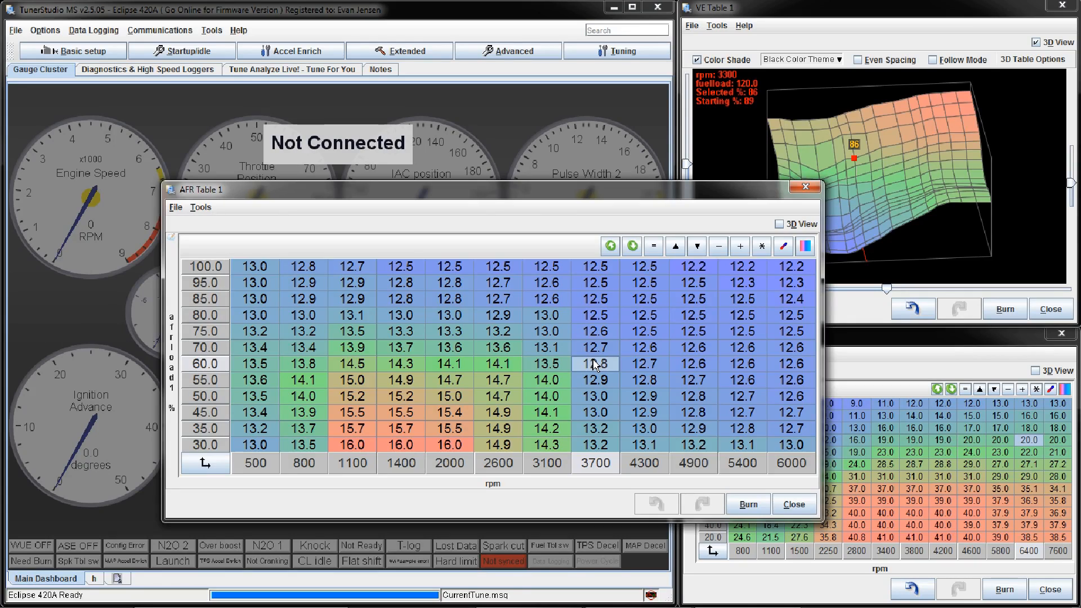
pyautogui.click(594, 315)
pyautogui.click(626, 303)
pyautogui.click(629, 319)
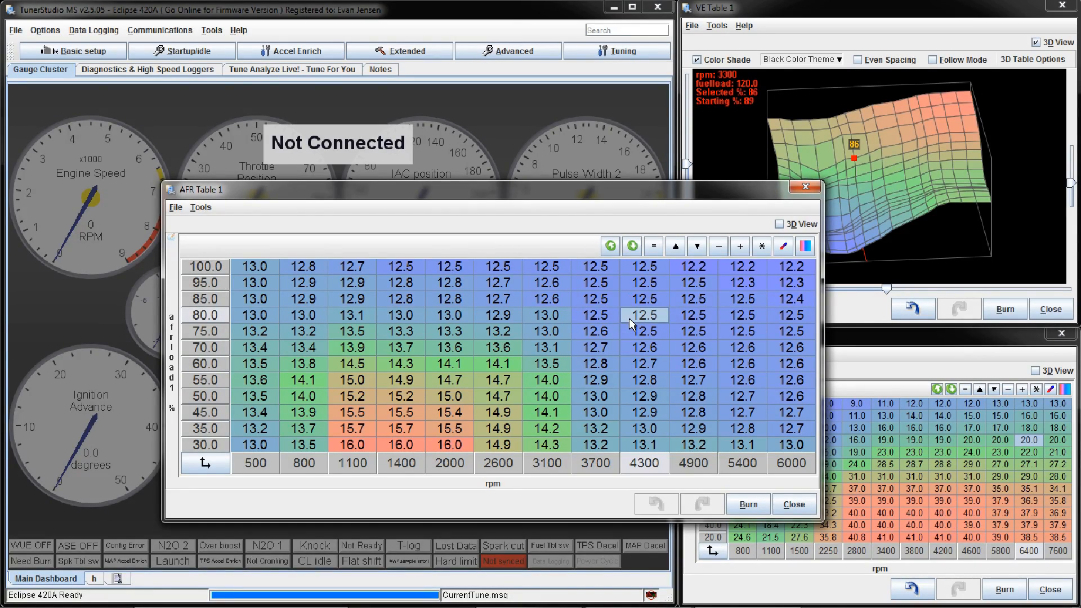
pyautogui.click(657, 333)
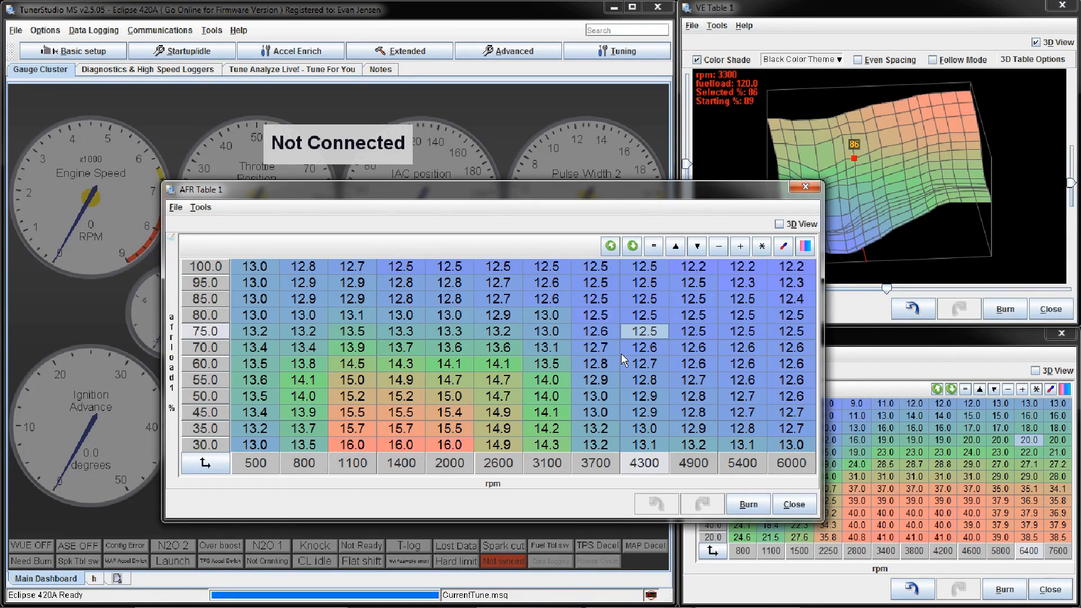
pyautogui.click(805, 187)
# Step: Open the general settings, review the barometric correction and input smoothing lag factors, and close them
pyautogui.click(92, 52)
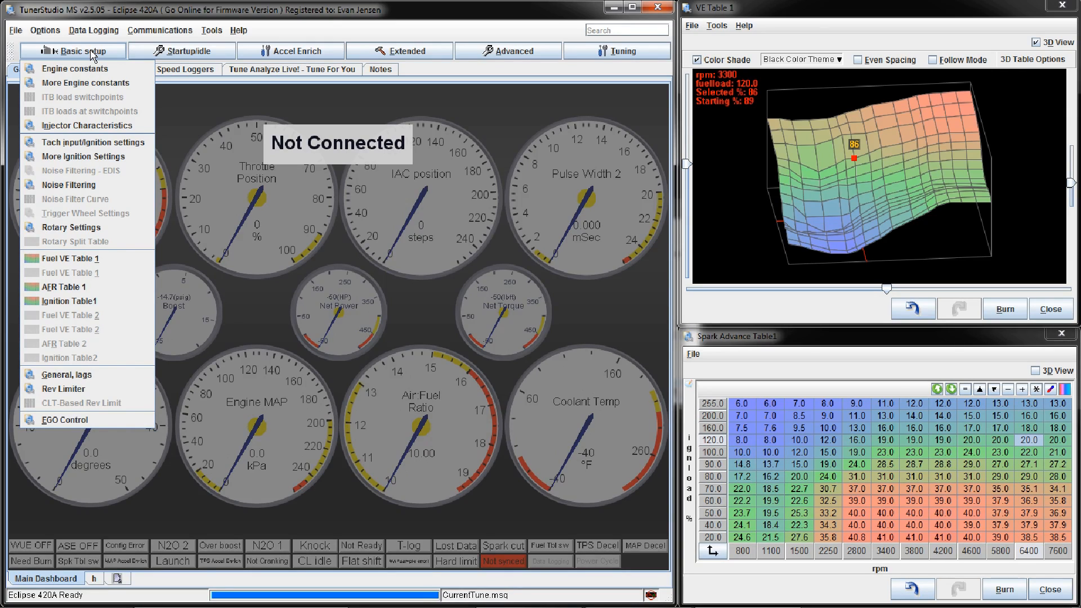
pyautogui.click(99, 382)
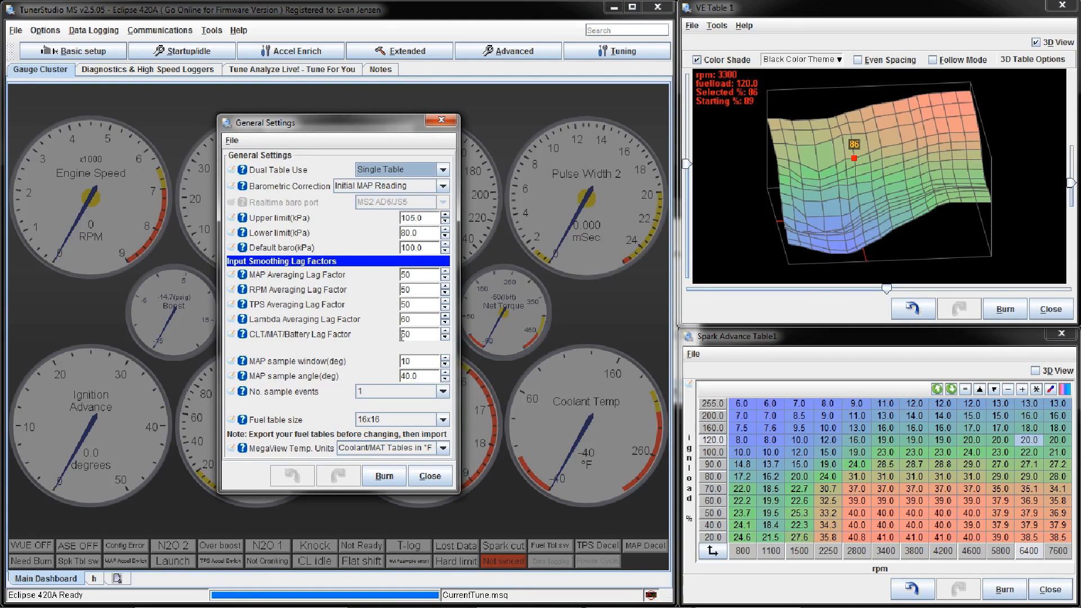
pyautogui.click(441, 119)
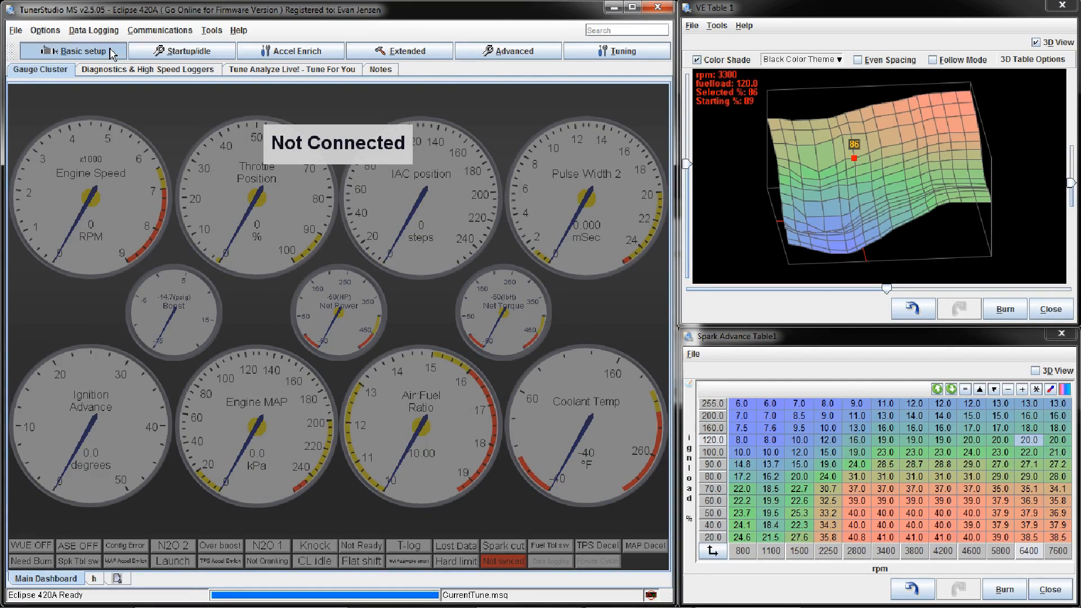
# Step: Open the Rev Limiter settings, review the algorithm and the soft and hard rev limits, and close them
pyautogui.click(114, 54)
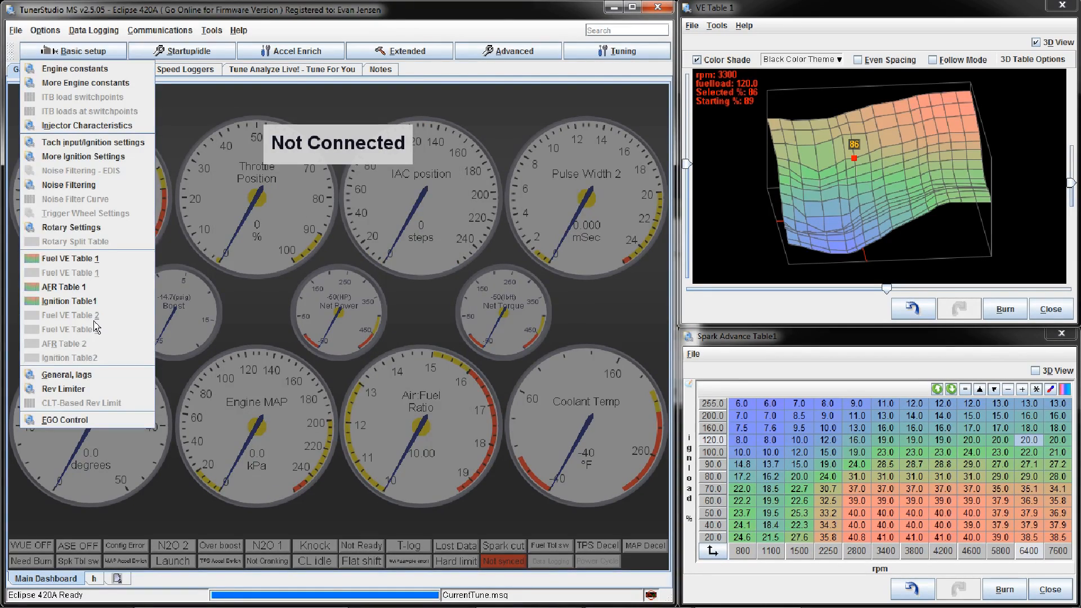
pyautogui.click(115, 390)
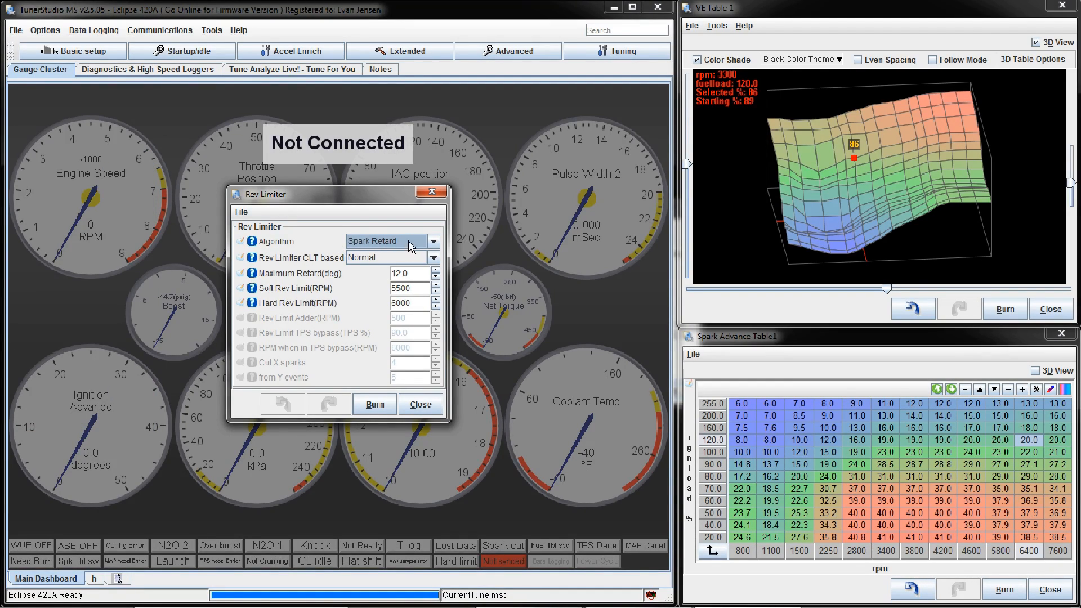
pyautogui.click(438, 244)
pyautogui.click(439, 245)
pyautogui.click(418, 289)
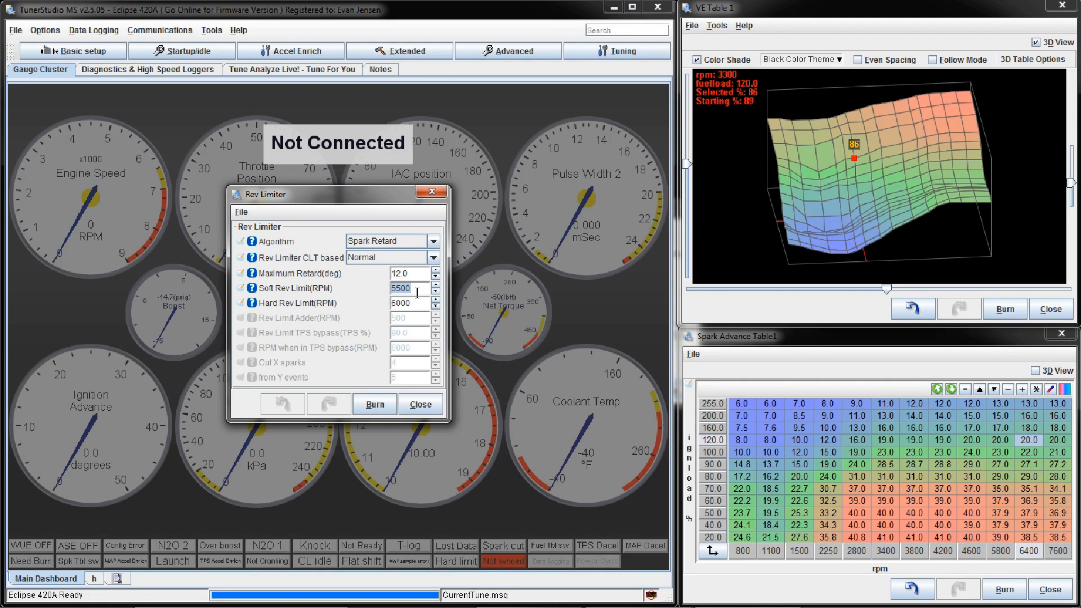
pyautogui.click(414, 300)
pyautogui.click(432, 406)
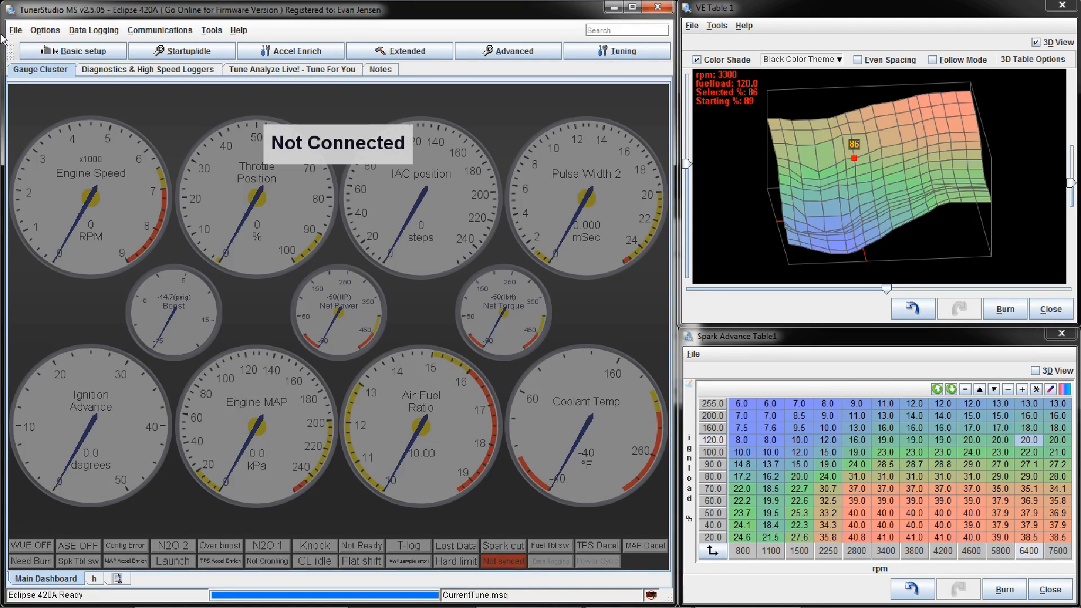
# Step: Open the EGO Control settings, review the available EGO sensor types, and close them without changing the type
pyautogui.click(79, 51)
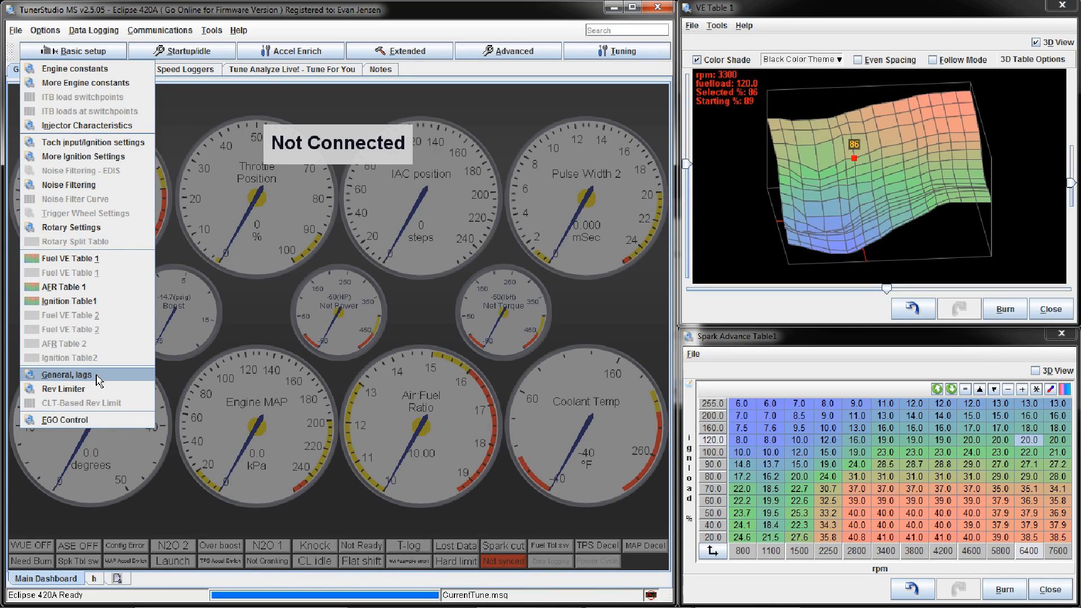
pyautogui.click(111, 420)
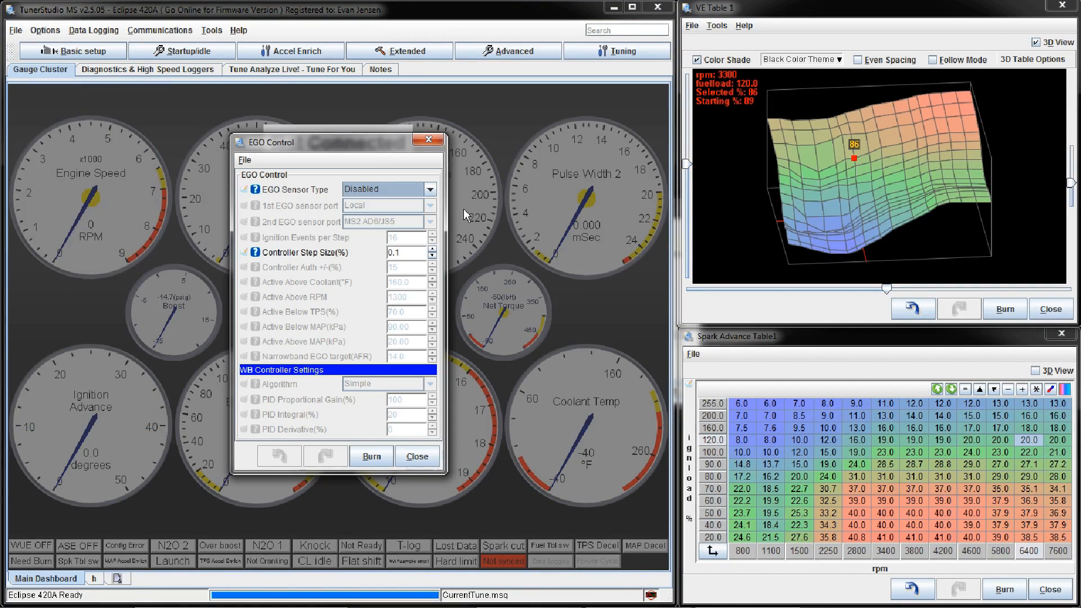
pyautogui.click(430, 190)
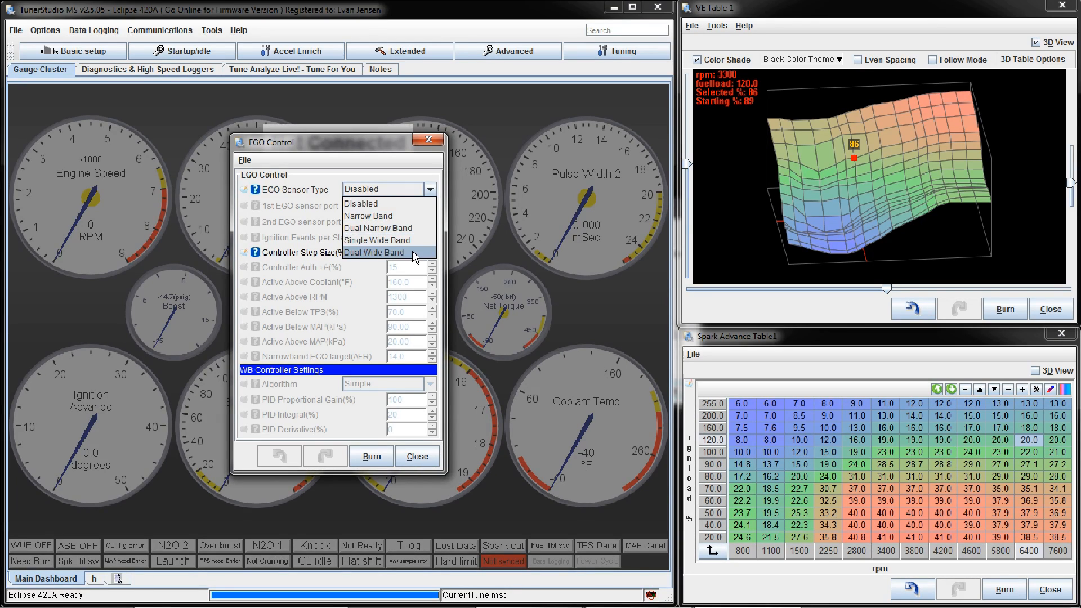
pyautogui.click(424, 137)
pyautogui.click(425, 137)
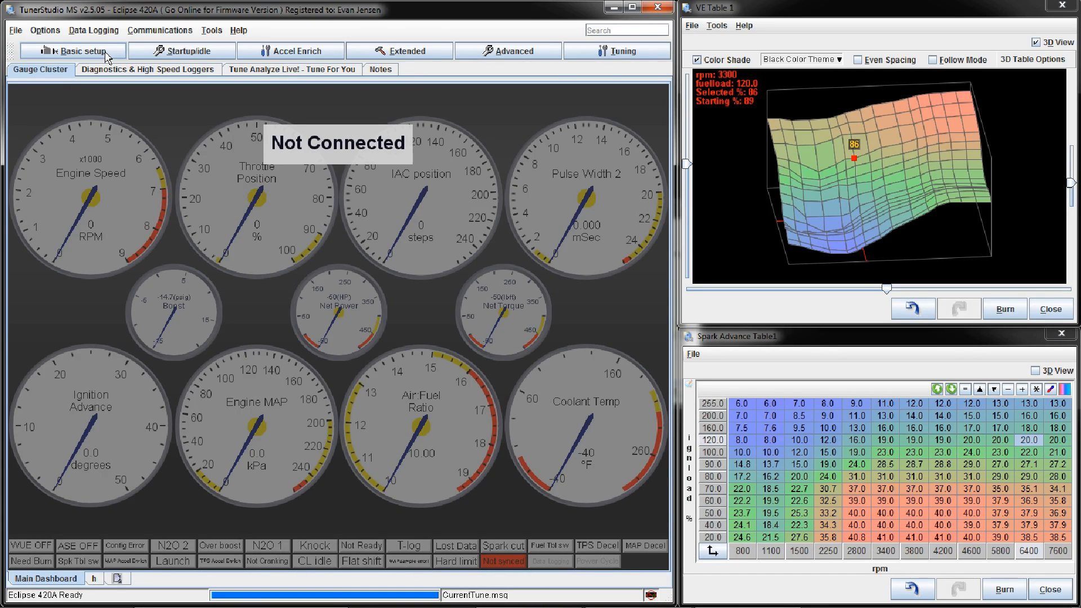
# Step: Open the cranking settings, review the cranking RPM, flood clear threshold and fuel pulse rate, and close them
pyautogui.click(152, 54)
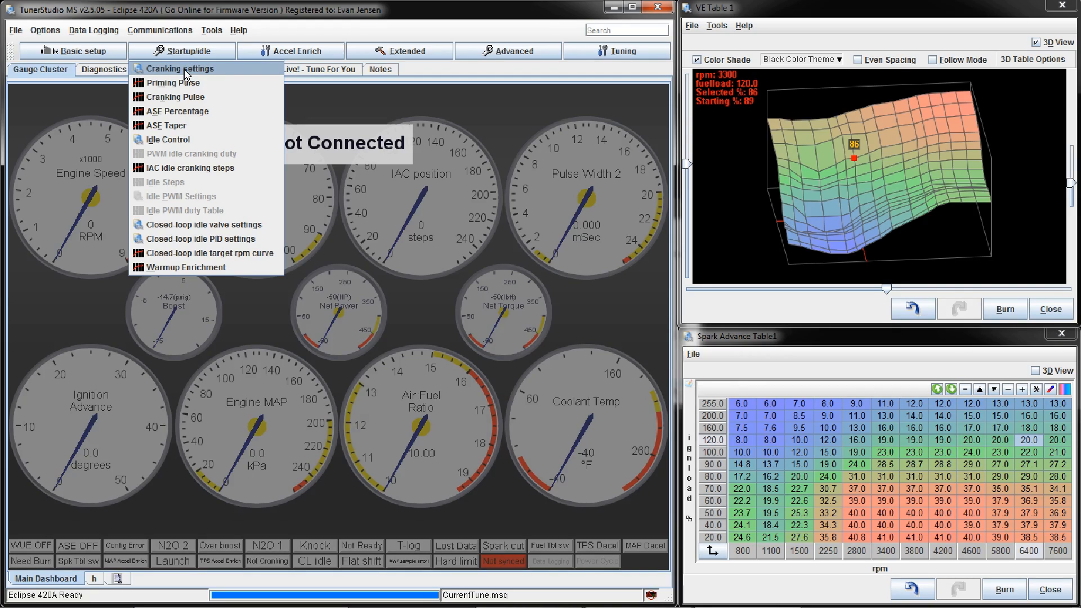
pyautogui.click(244, 72)
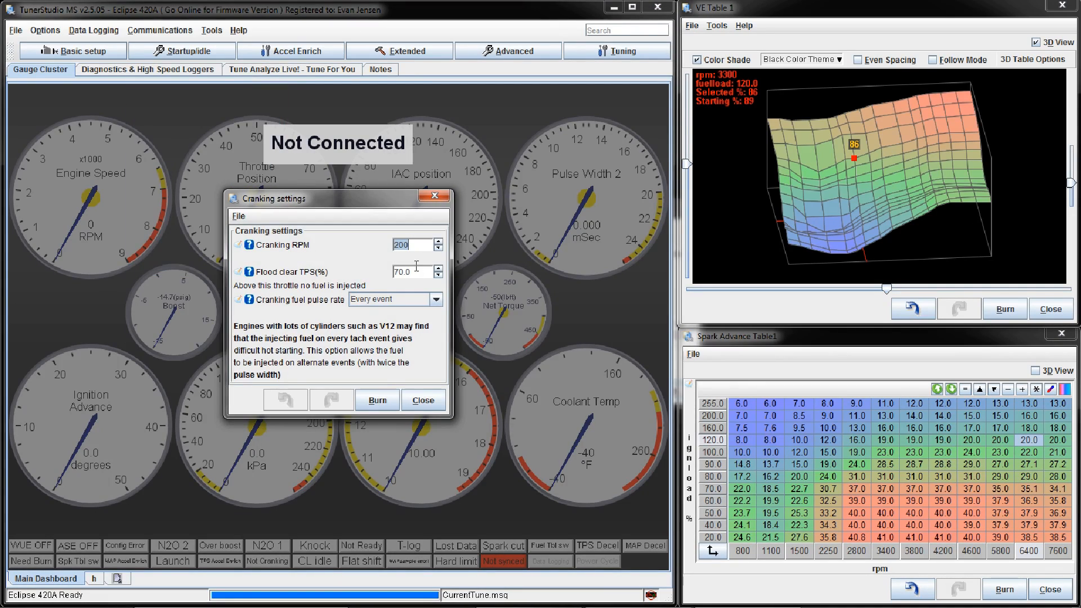
pyautogui.click(421, 244)
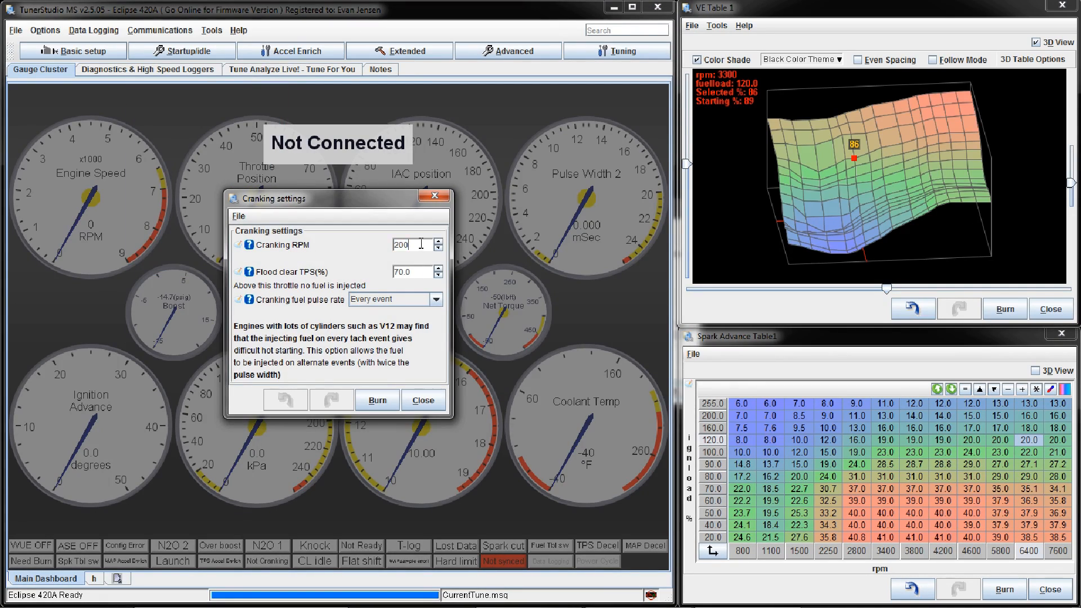
pyautogui.click(435, 197)
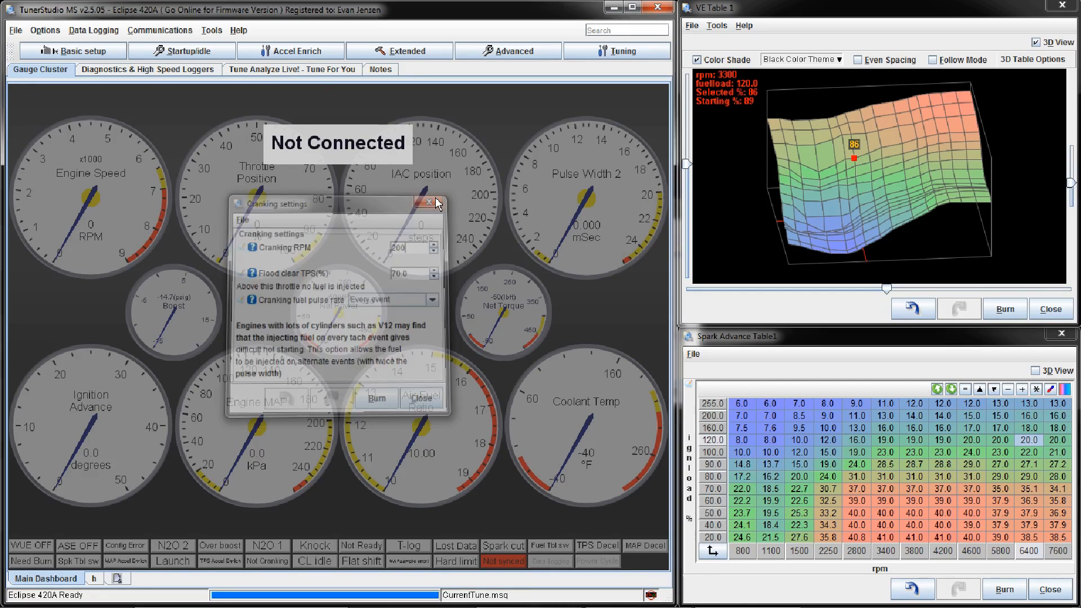
# Step: Review the priming pulsewidth curve and the cranking pulsewidth curve against coolant temperature, closing each one
pyautogui.click(170, 56)
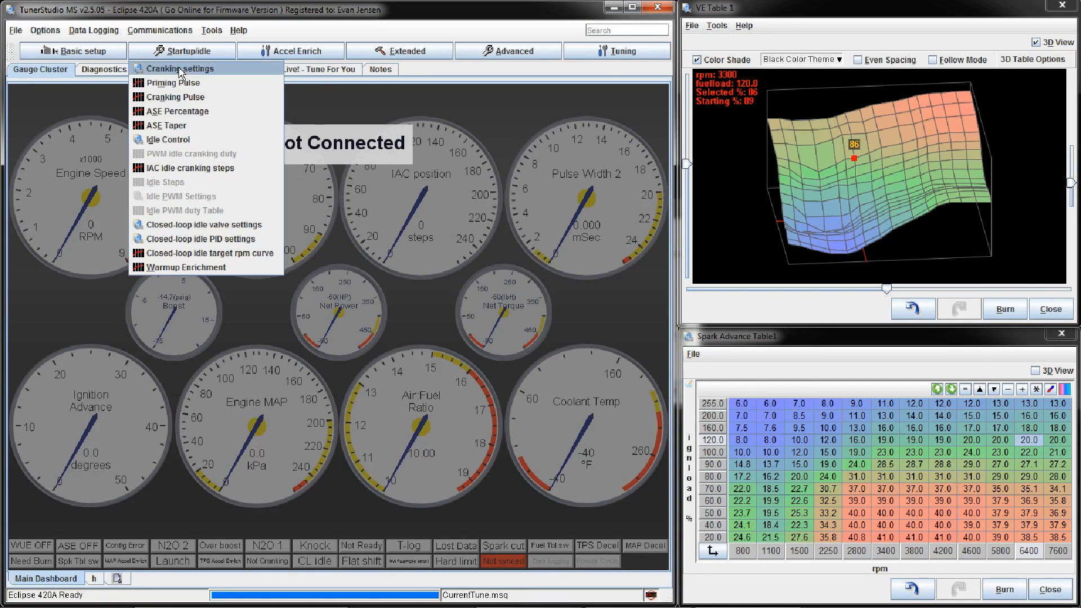
pyautogui.click(223, 90)
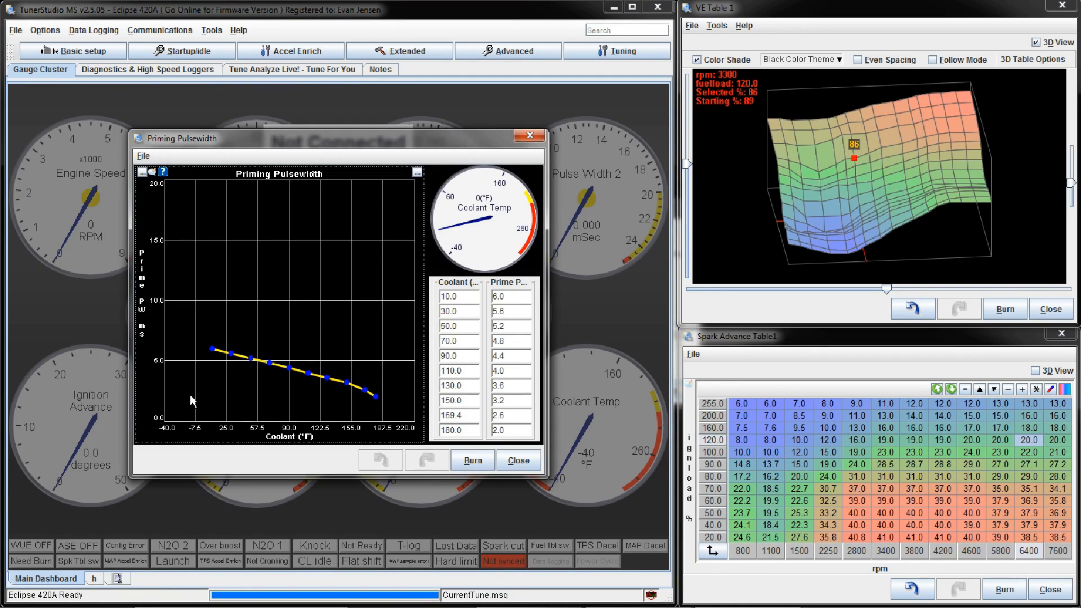
pyautogui.click(513, 461)
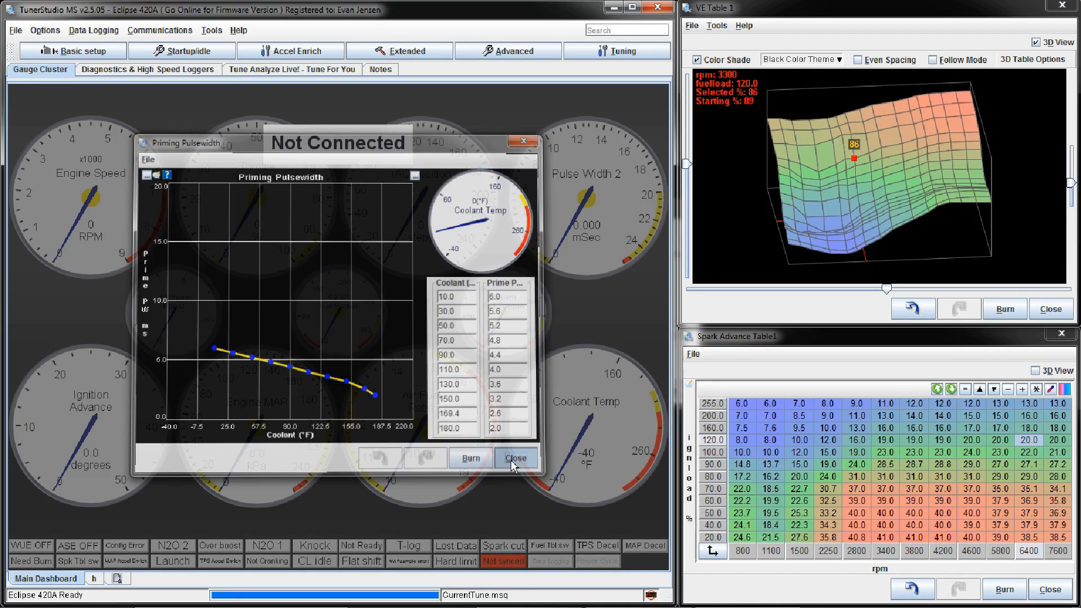
pyautogui.click(186, 51)
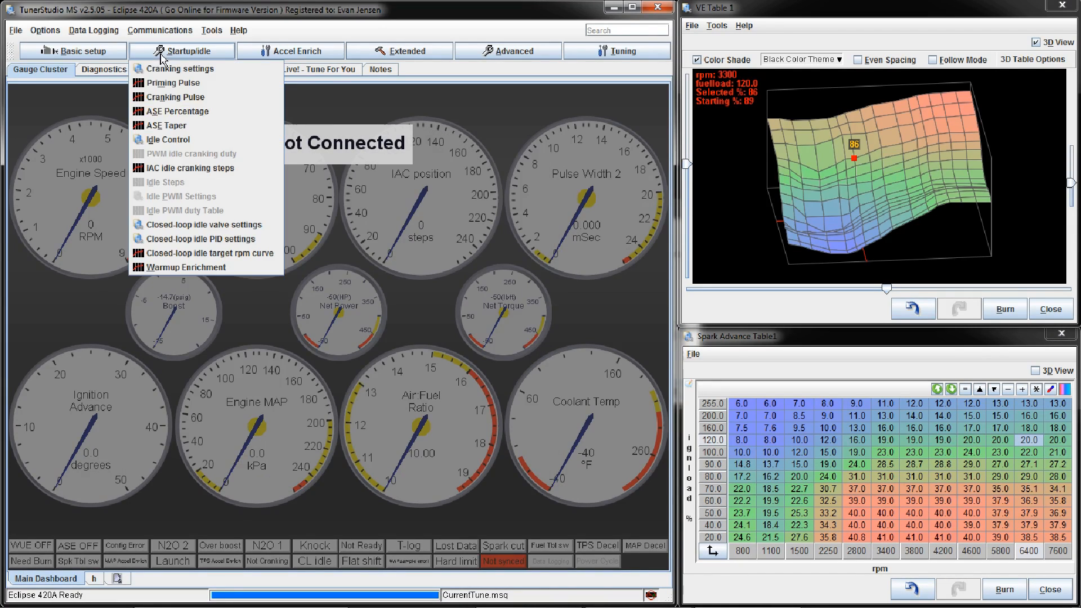
pyautogui.click(241, 102)
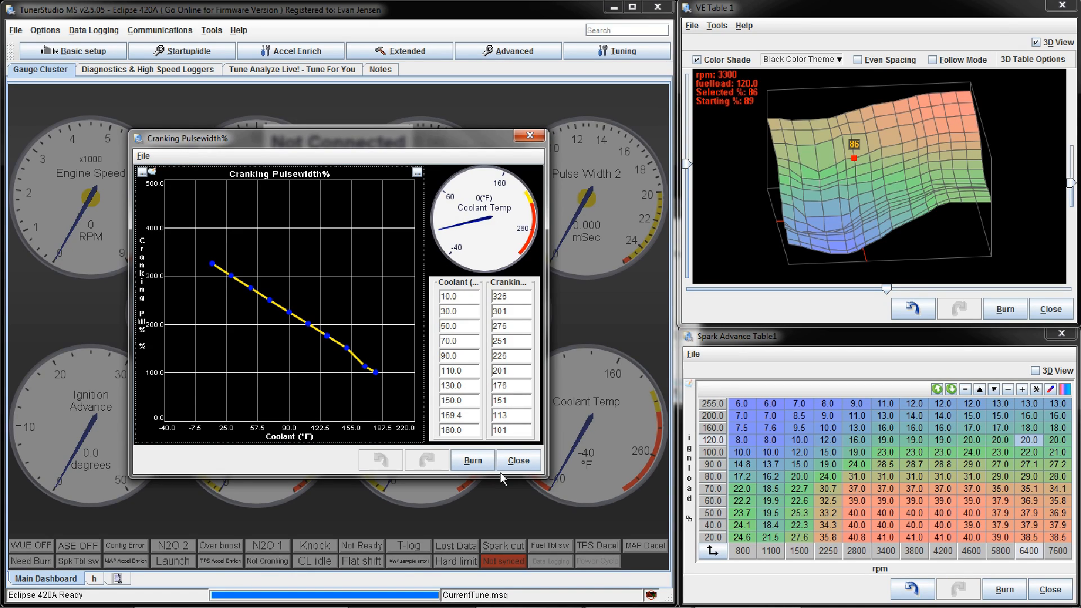
pyautogui.click(518, 462)
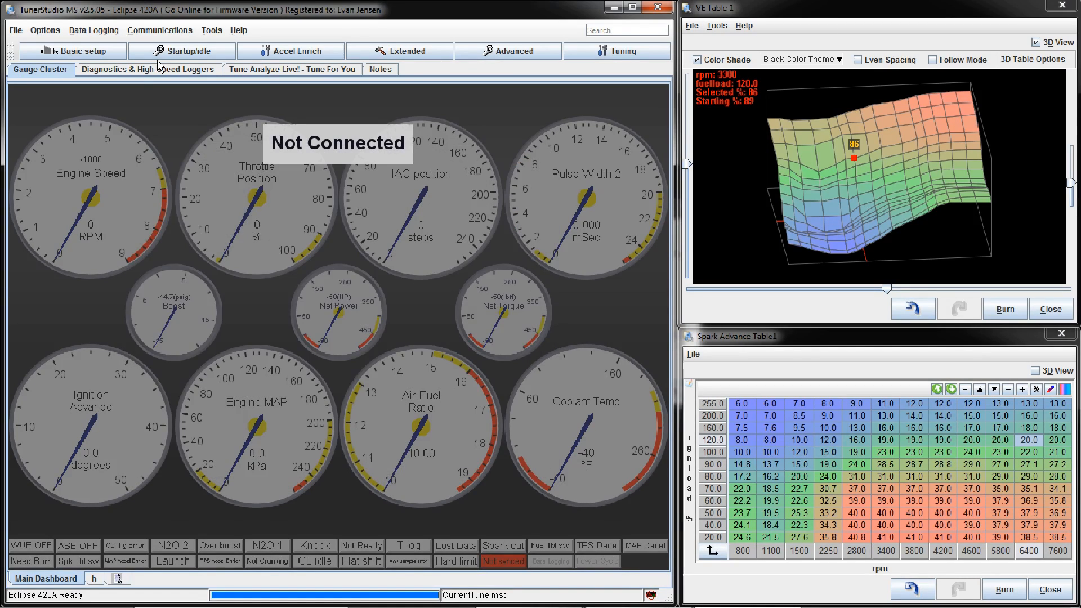
# Step: Review the afterstart enrichment percentage curve and the afterstart enrichment taper curve, closing each one
pyautogui.click(169, 51)
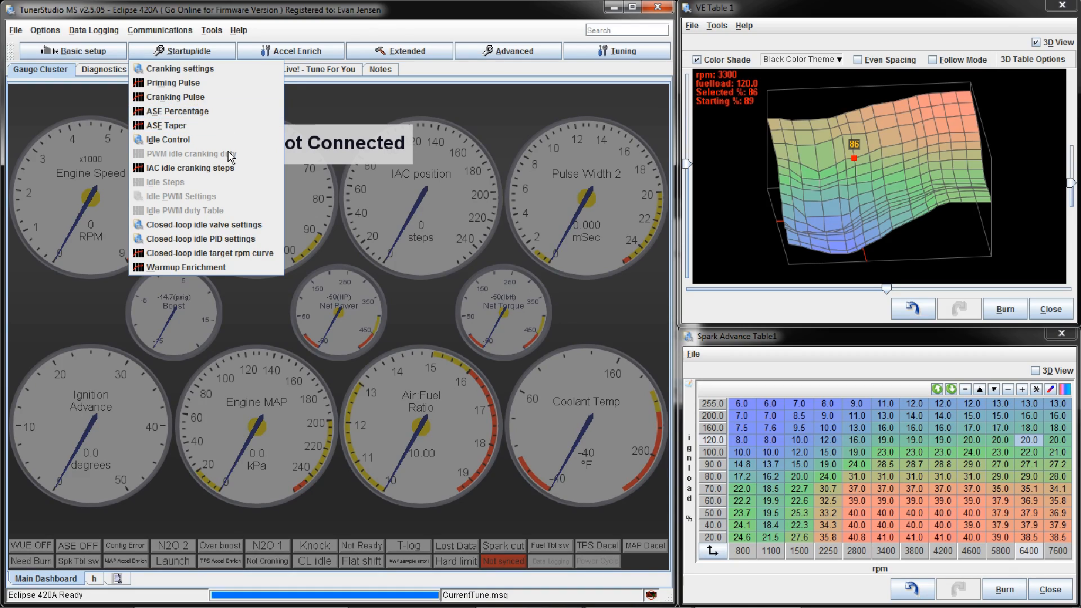
pyautogui.click(234, 112)
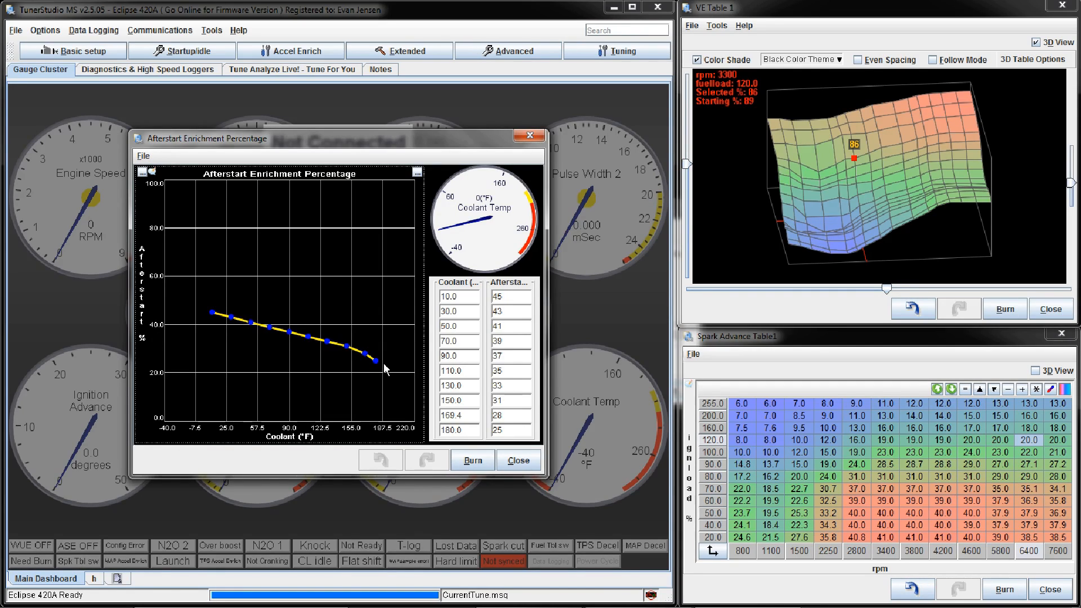
pyautogui.click(521, 463)
pyautogui.click(188, 51)
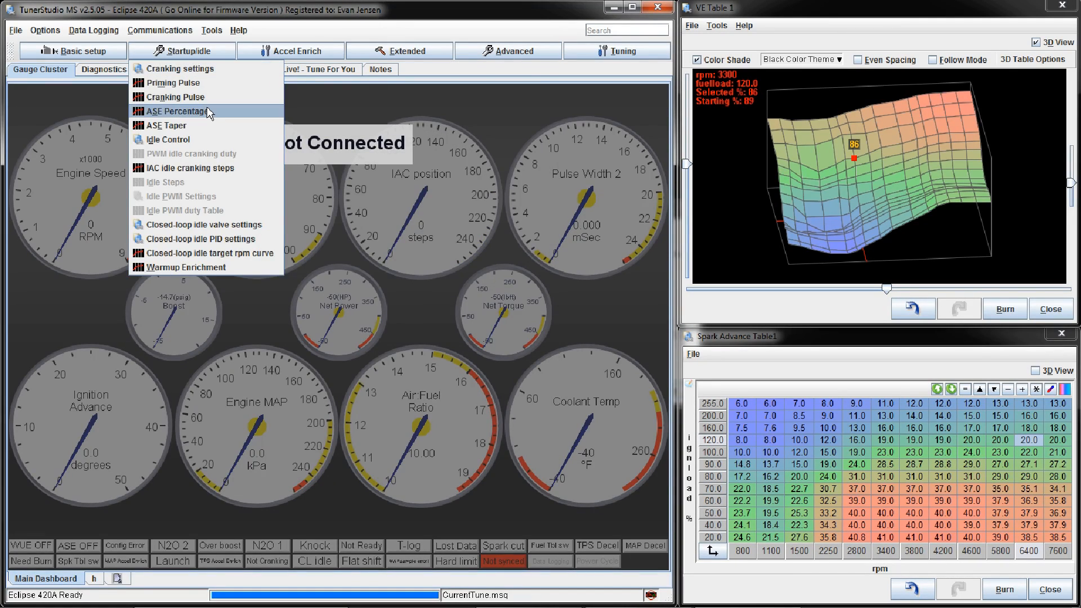
pyautogui.click(208, 125)
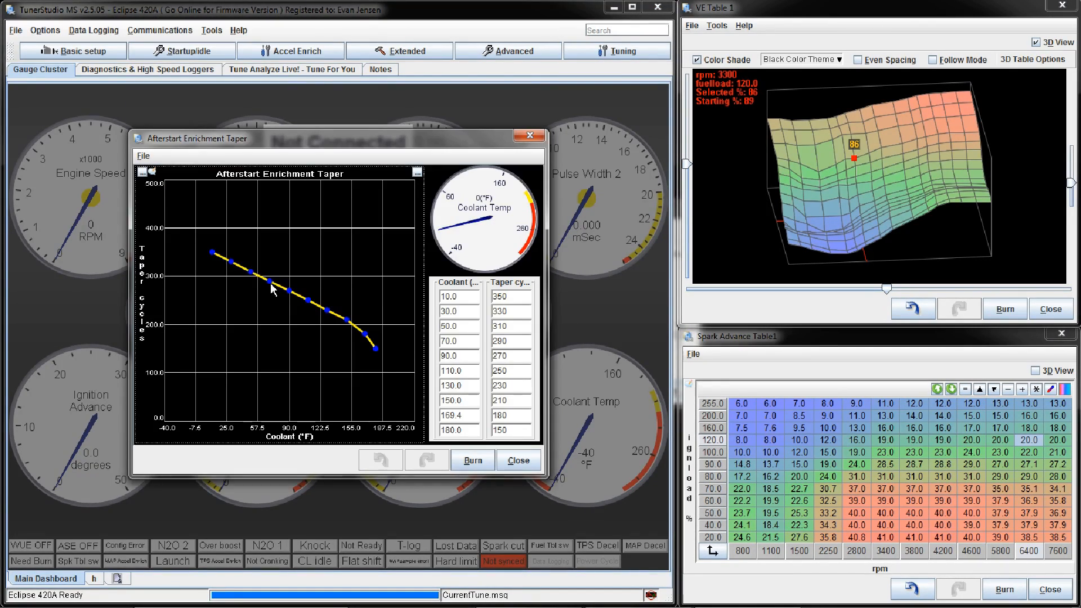
pyautogui.click(518, 460)
# Step: Open the warmup enrichment curve, review it against coolant temperature, and close it
pyautogui.click(188, 51)
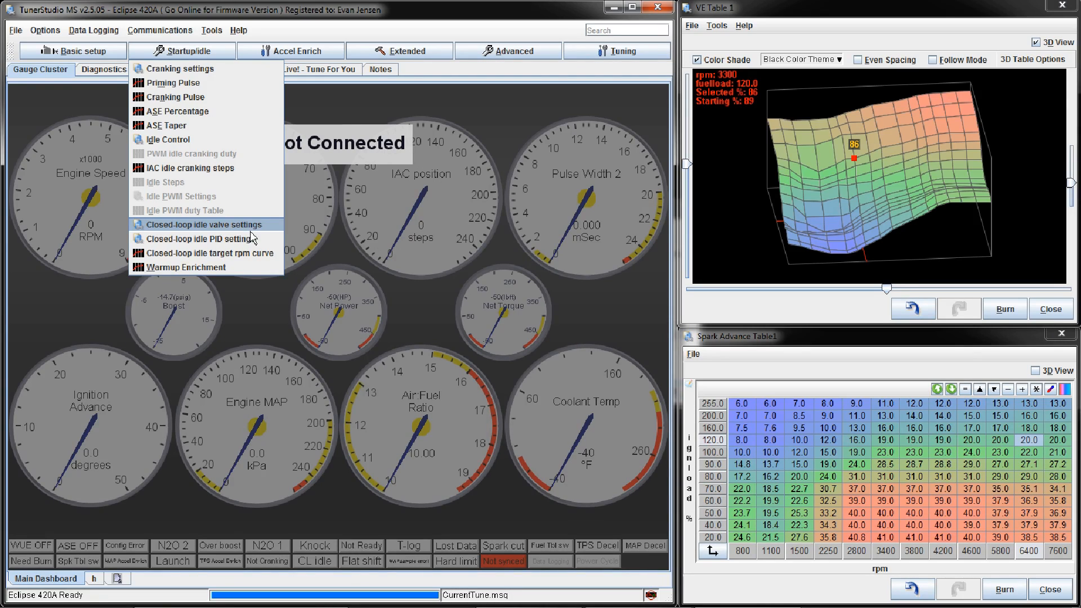
pyautogui.click(260, 268)
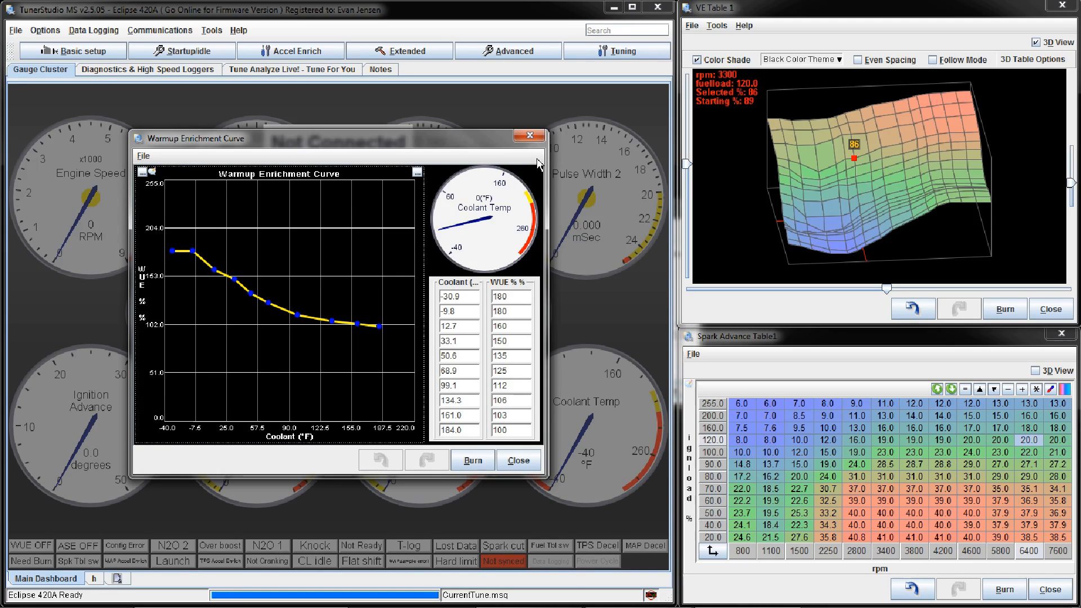
pyautogui.click(530, 135)
# Step: Reopen the afterstart enrichment percentage curve, inspect its 10 °F coolant point, and close it
pyautogui.click(187, 51)
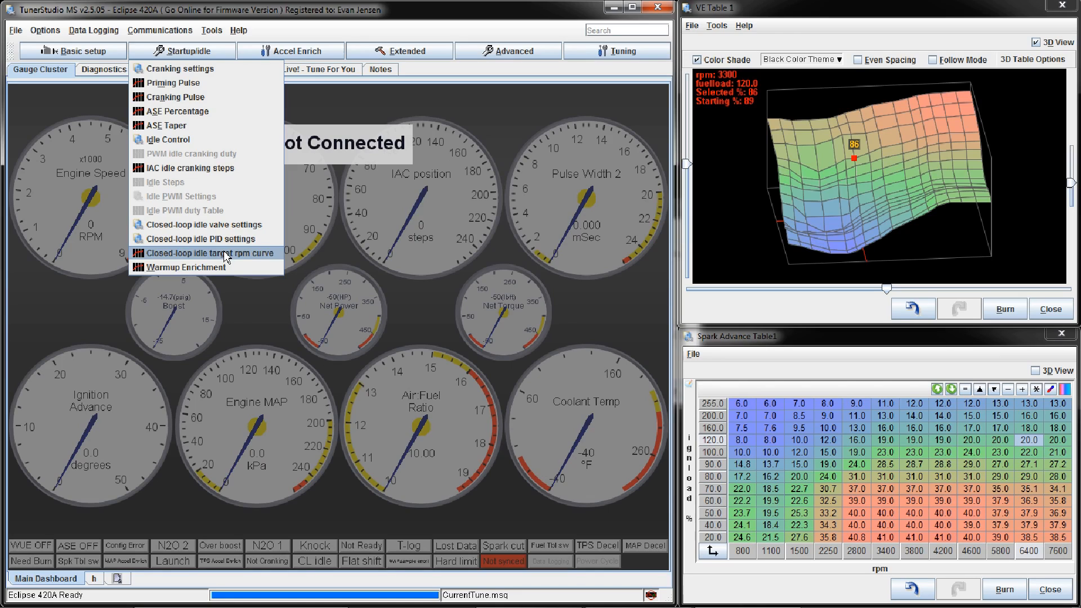
pyautogui.click(178, 110)
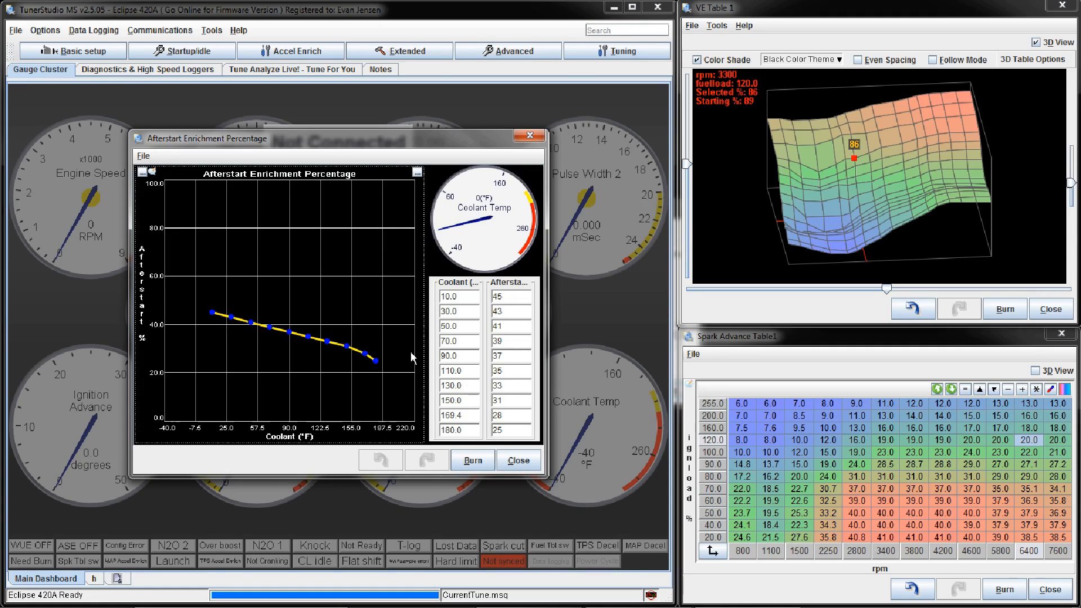
pyautogui.click(494, 298)
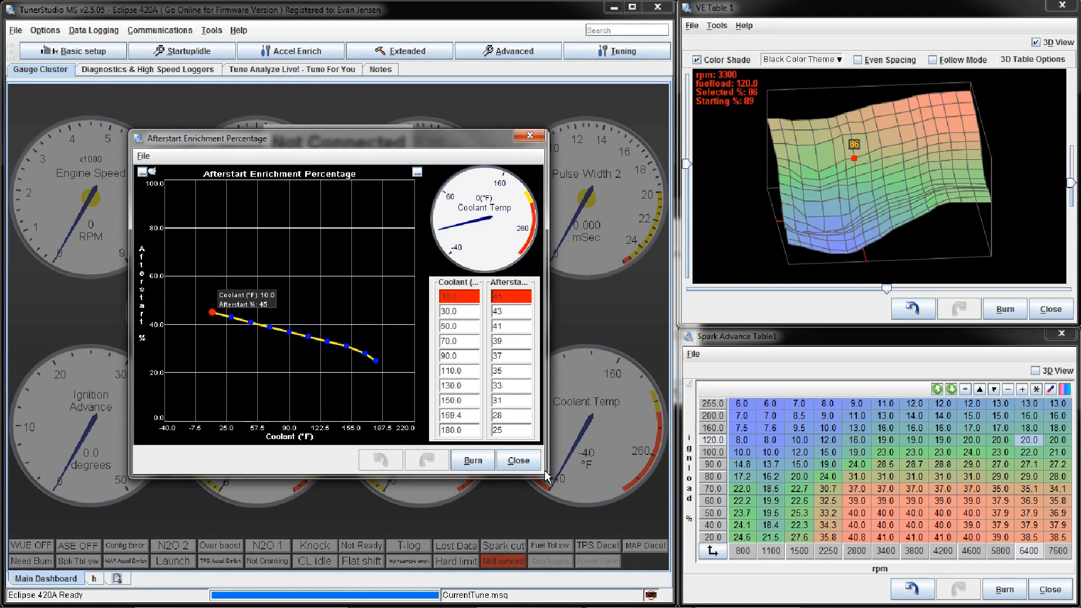
pyautogui.click(518, 460)
# Step: Lower the warmup enrichment curve's point at -9.8 °F coolant to 174%, and close the curve
pyautogui.click(186, 52)
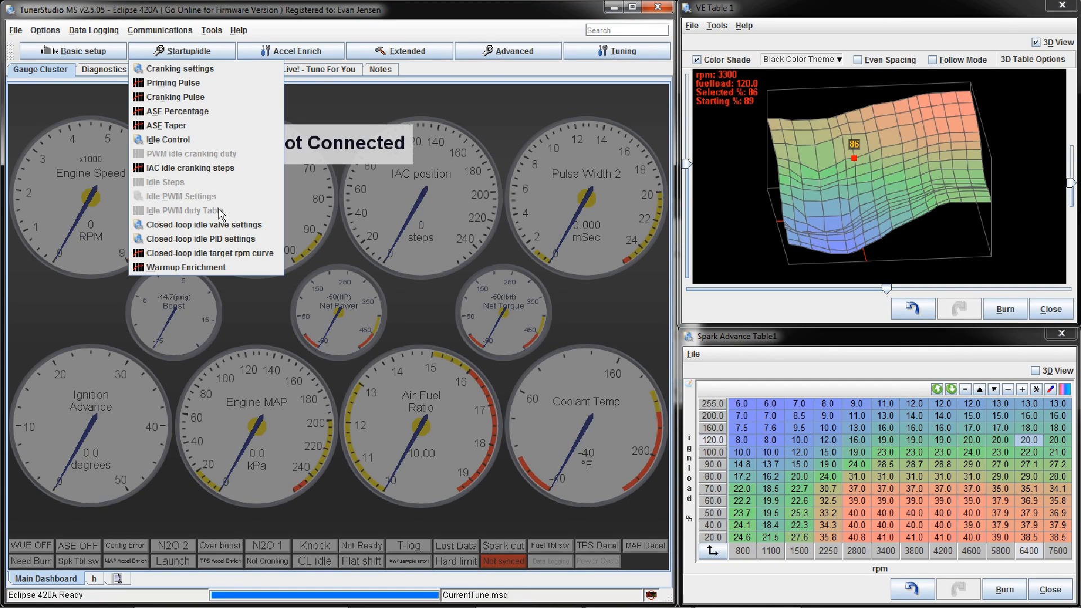
pyautogui.click(228, 274)
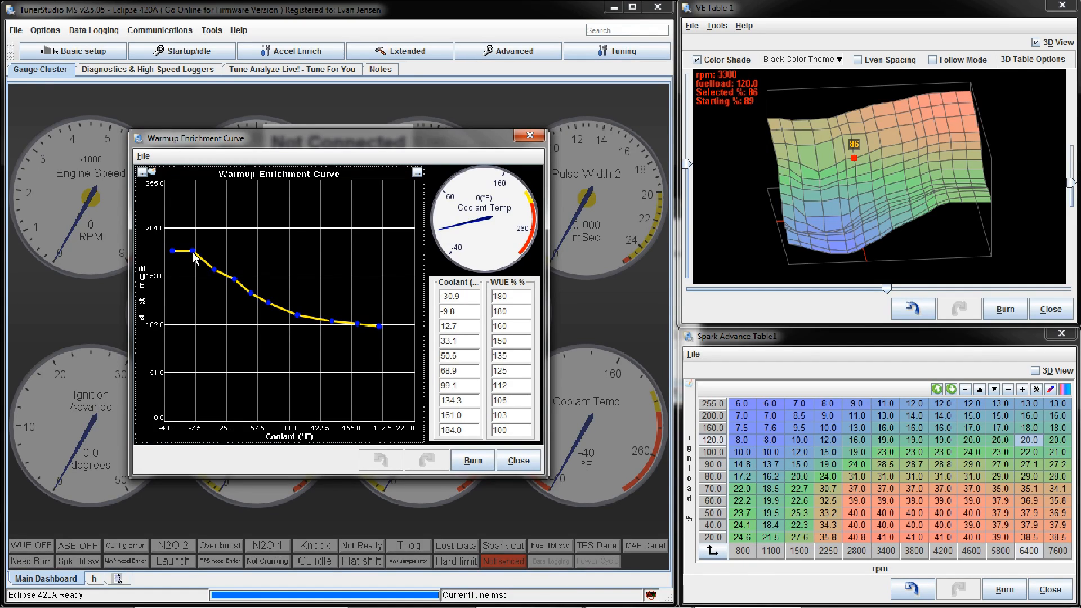
pyautogui.moveTo(194, 255); pyautogui.dragTo(218, 276)
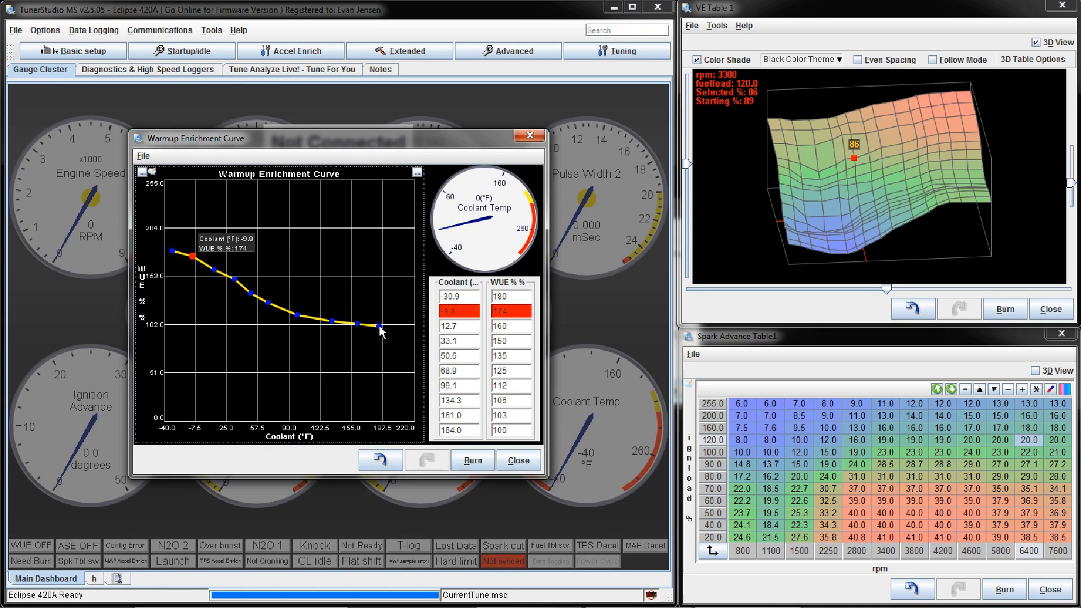
pyautogui.click(520, 461)
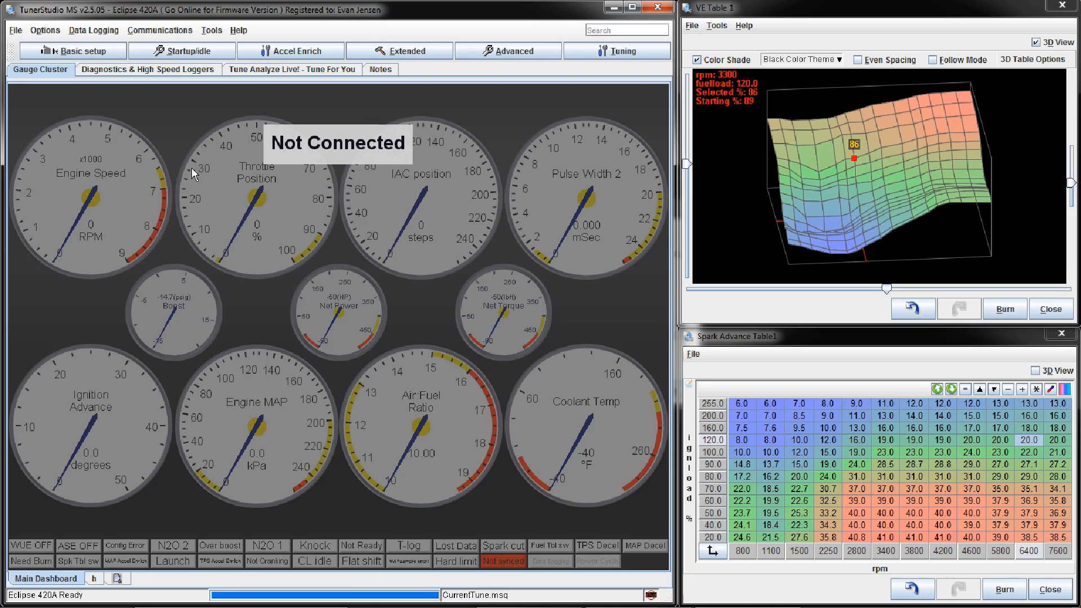
pyautogui.click(282, 51)
pyautogui.click(210, 53)
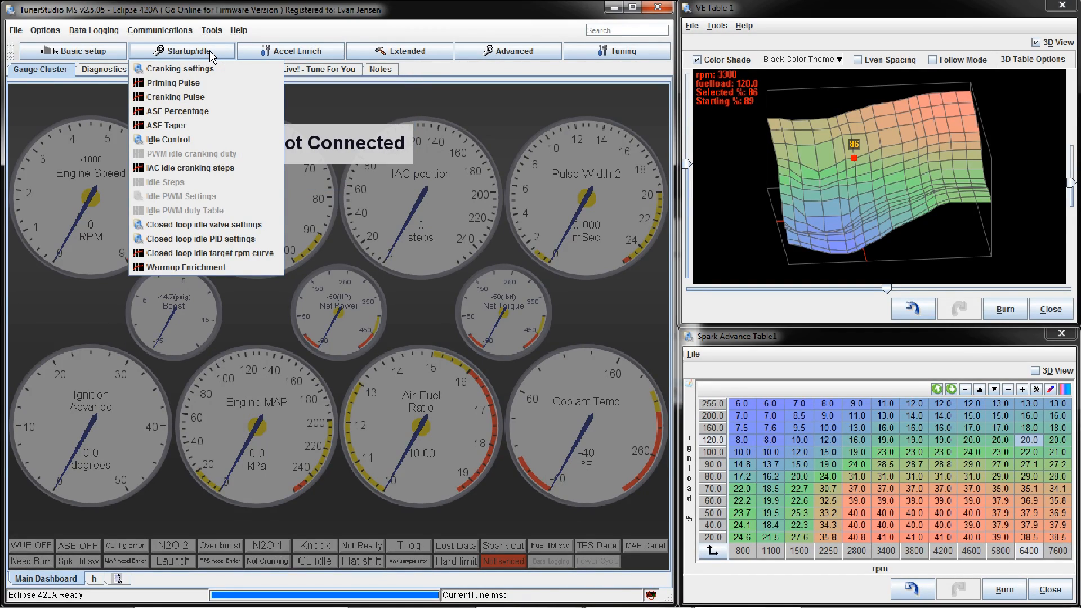
pyautogui.click(211, 31)
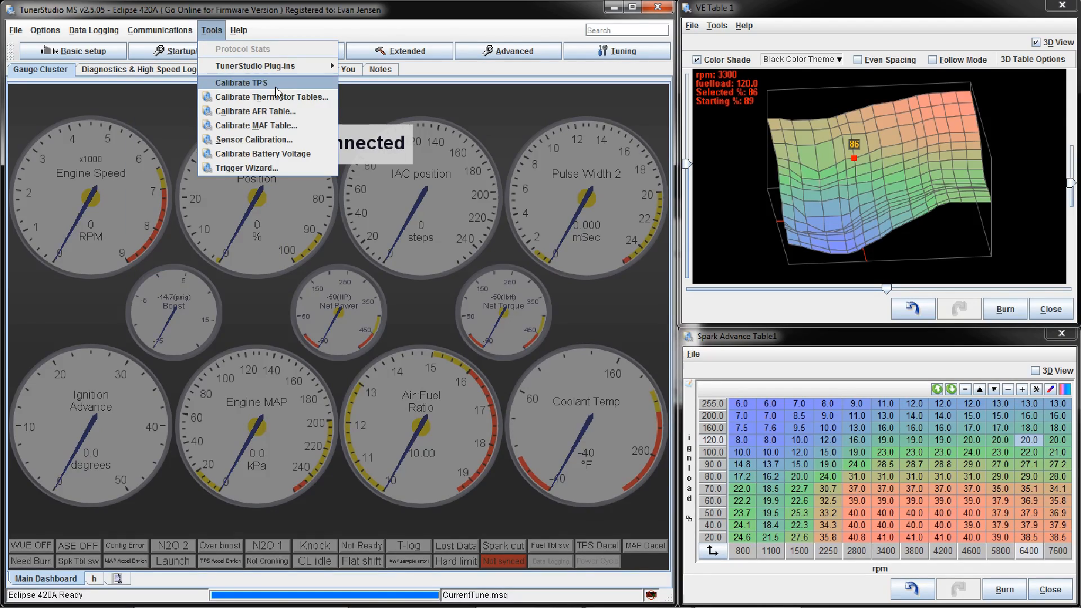
pyautogui.moveTo(181, 35)
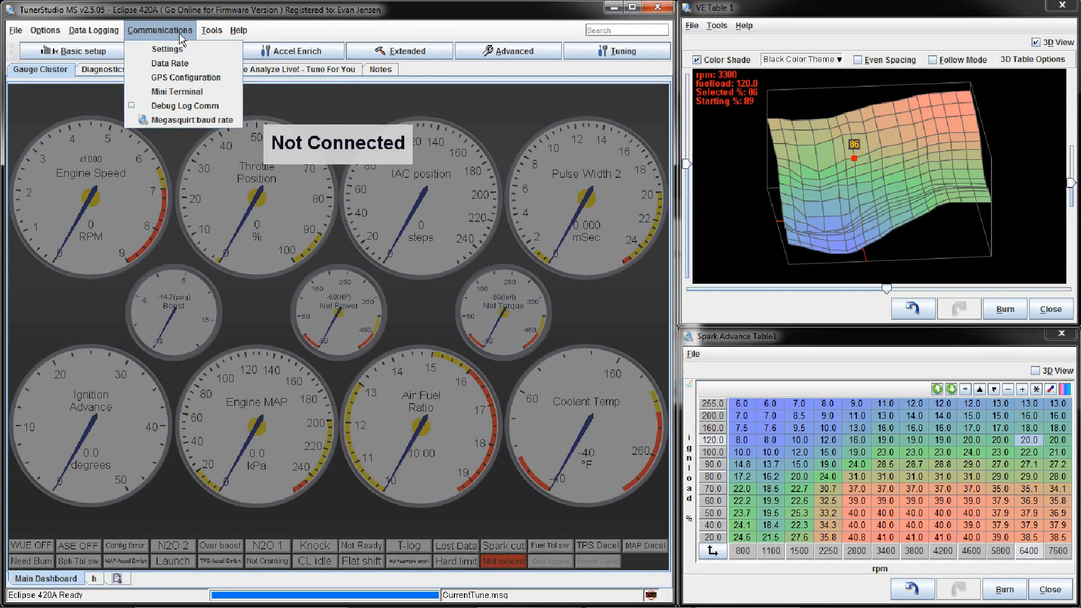
pyautogui.click(156, 8)
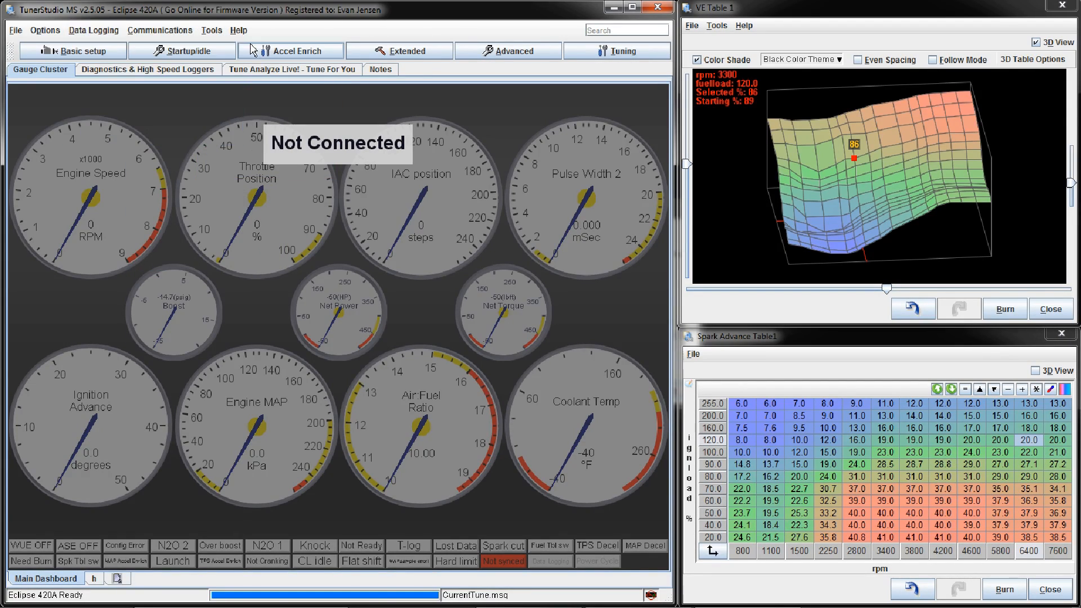
# Step: Open the acceleration enrichment settings, review them, and close them
pyautogui.click(272, 47)
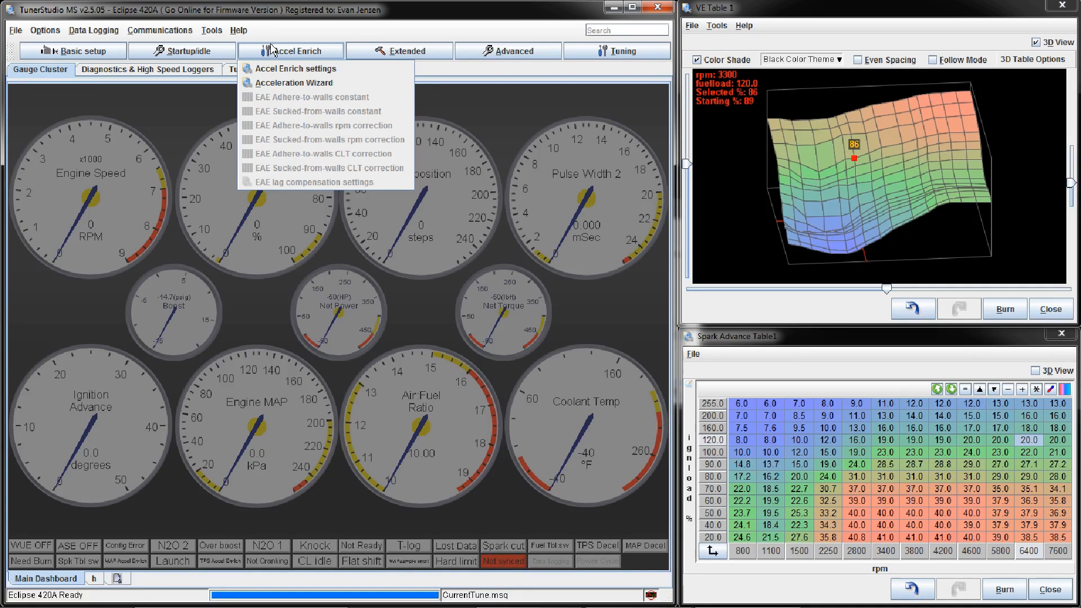
pyautogui.click(306, 68)
pyautogui.click(437, 365)
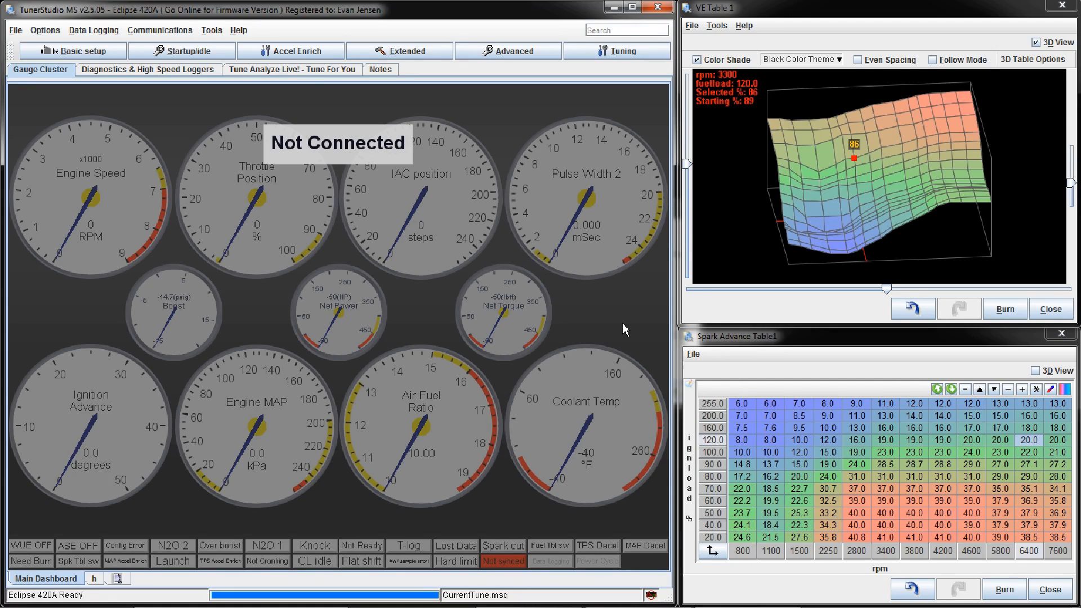
# Step: Select the point at 4200 rpm and 120.0 fuel load on the 3D surface of VE Table 1
pyautogui.click(781, 16)
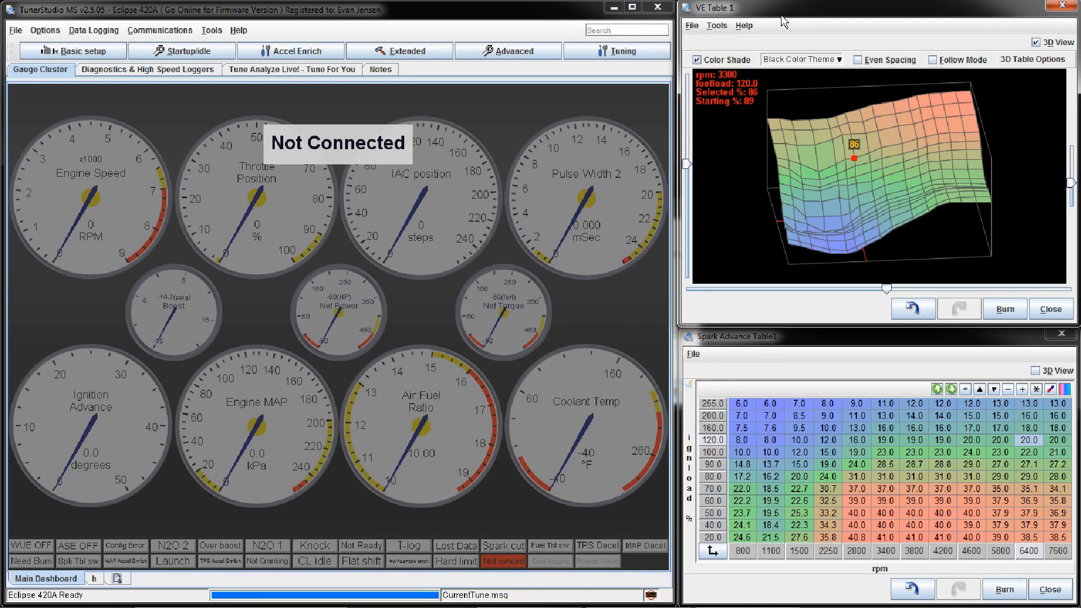
pyautogui.click(881, 150)
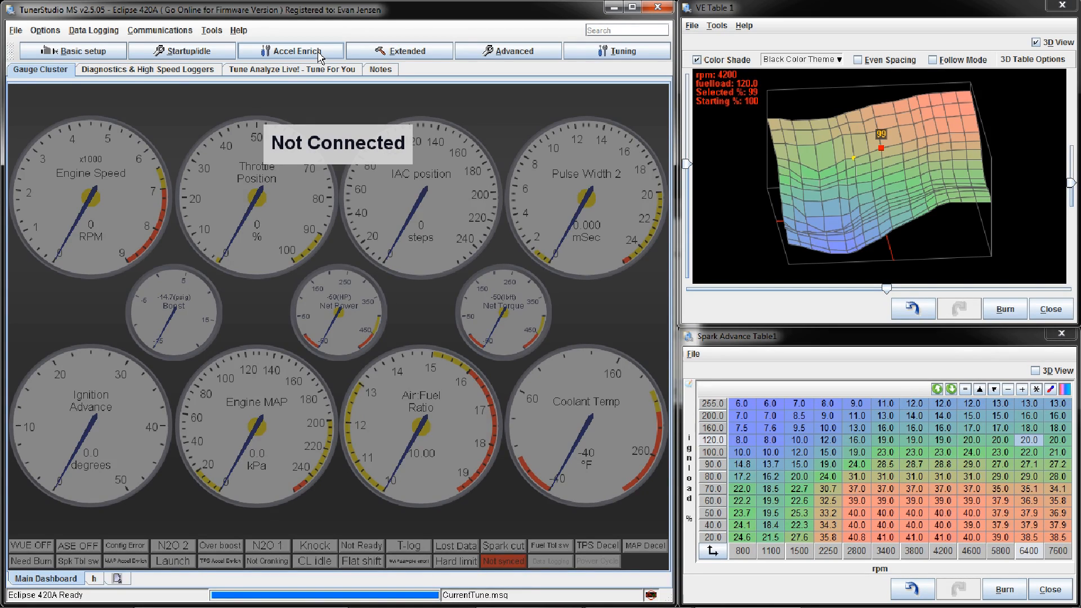
# Step: Open the programmable on/off outputs, inspect the coolant and tps thresholds and hysteresis for PM2 - Fidle, and close the settings
pyautogui.click(416, 57)
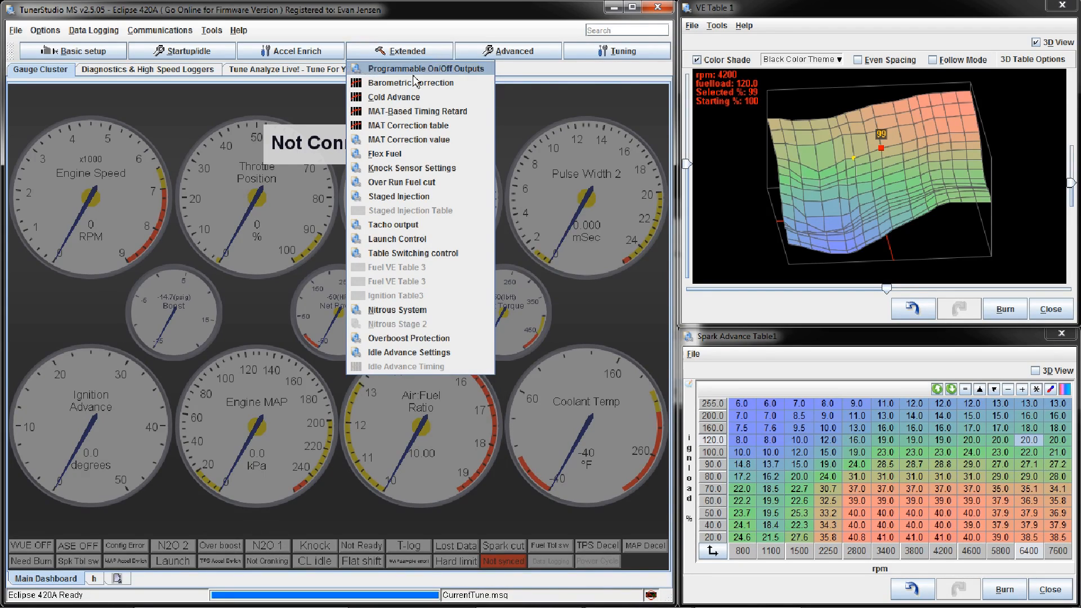
pyautogui.click(450, 70)
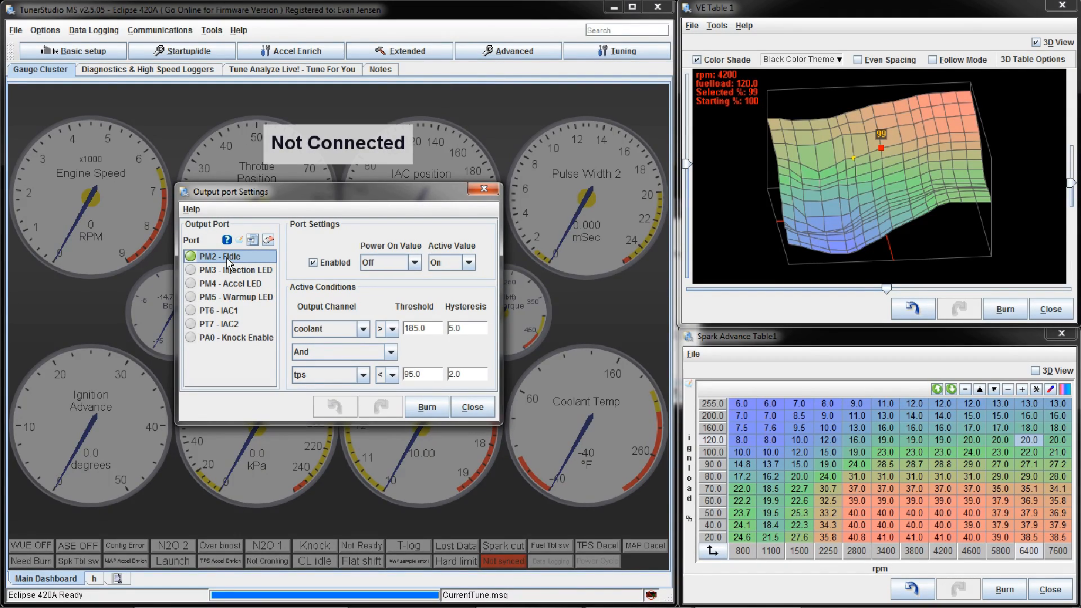
pyautogui.click(433, 329)
pyautogui.click(434, 331)
pyautogui.doubleClick(435, 331)
pyautogui.click(436, 331)
pyautogui.click(471, 331)
pyautogui.click(472, 329)
pyautogui.click(434, 374)
pyautogui.doubleClick(469, 375)
pyautogui.click(436, 373)
pyautogui.click(473, 406)
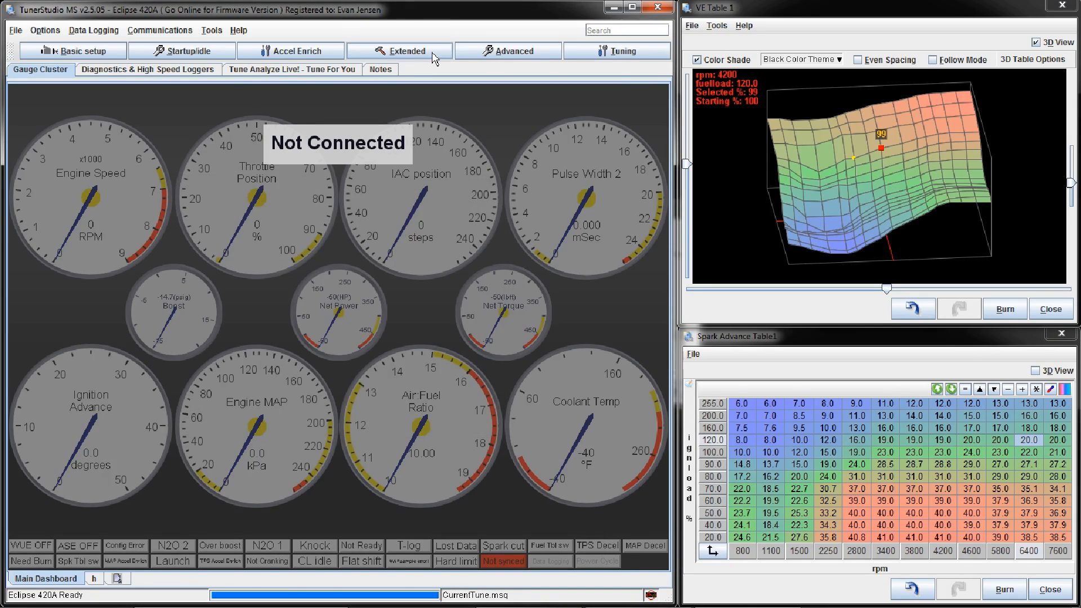
# Step: Open the staged injection settings to review them, close them, and reopen and close them once more
pyautogui.click(503, 57)
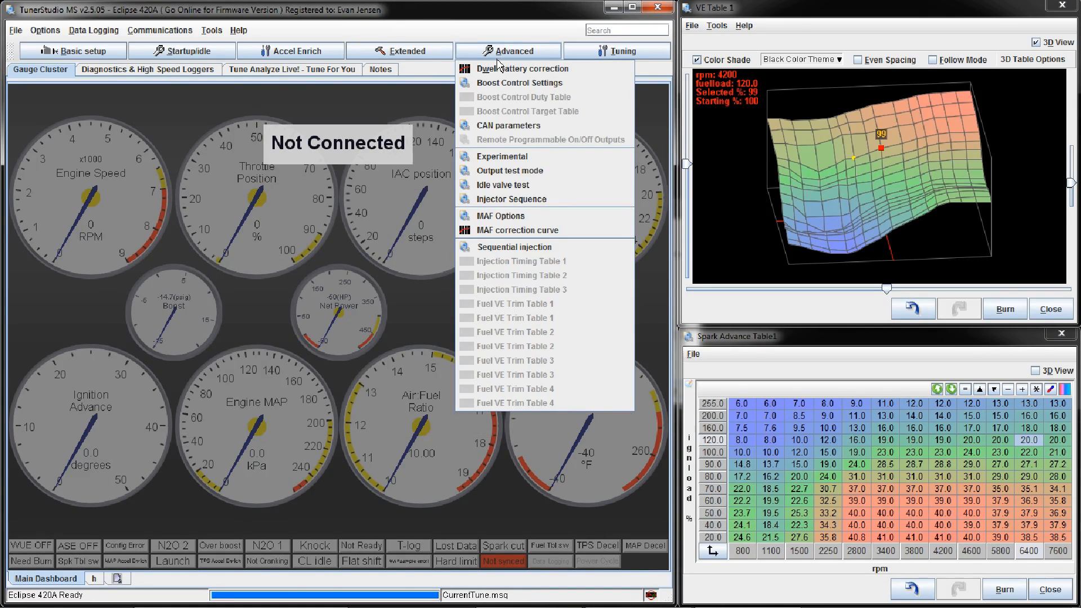
pyautogui.click(428, 56)
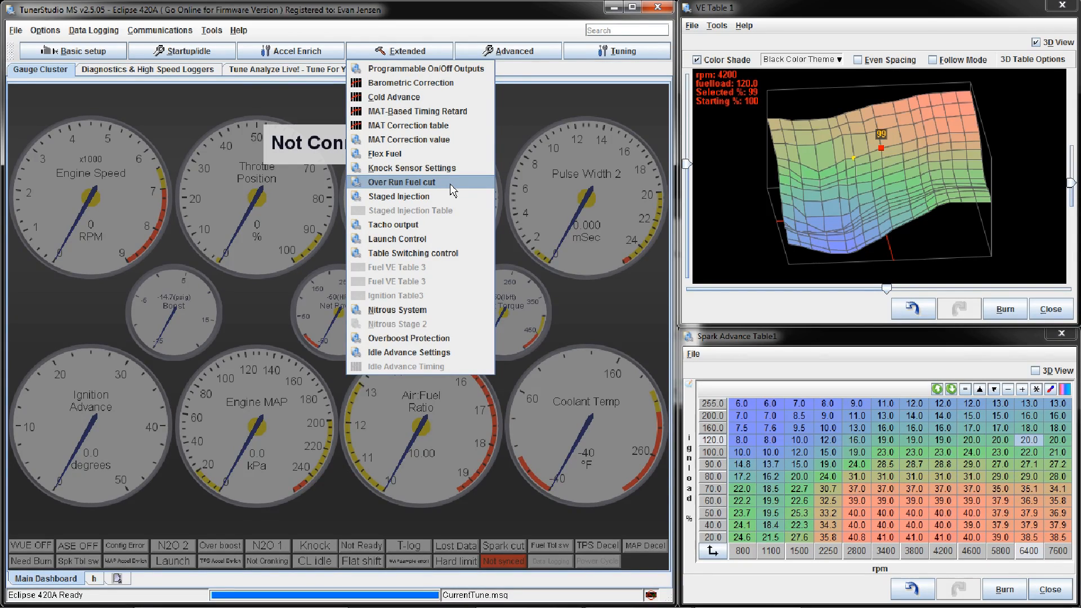
pyautogui.click(446, 197)
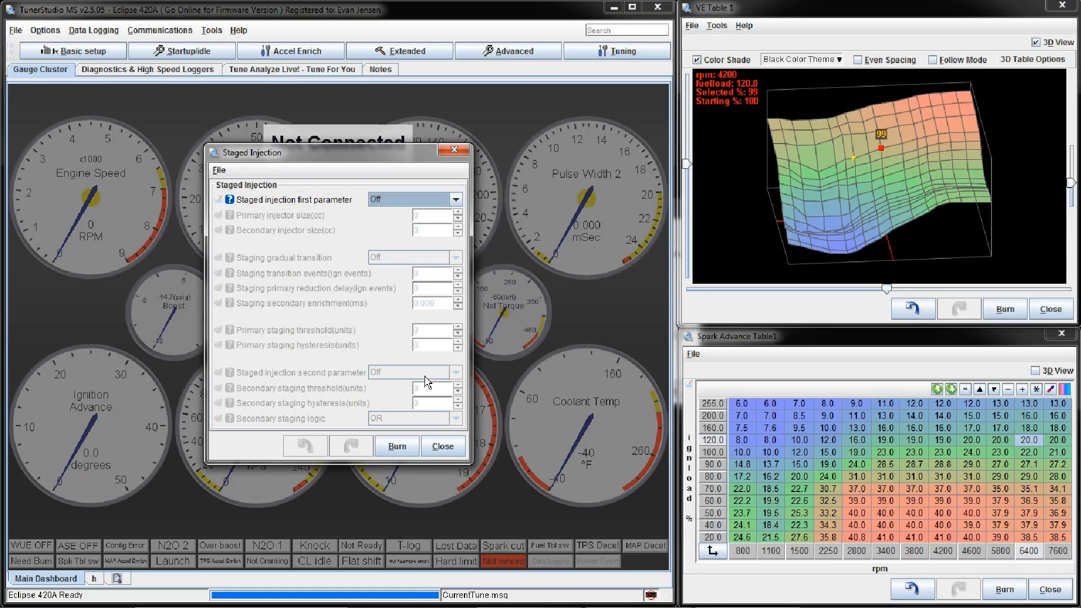
pyautogui.click(455, 150)
pyautogui.click(463, 52)
pyautogui.click(432, 51)
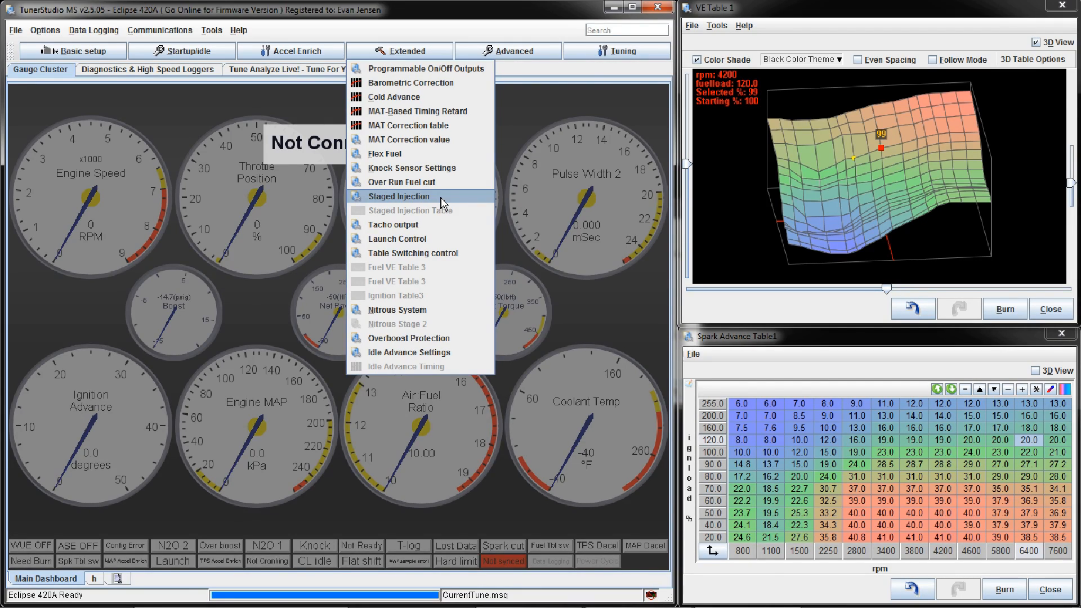
pyautogui.click(443, 201)
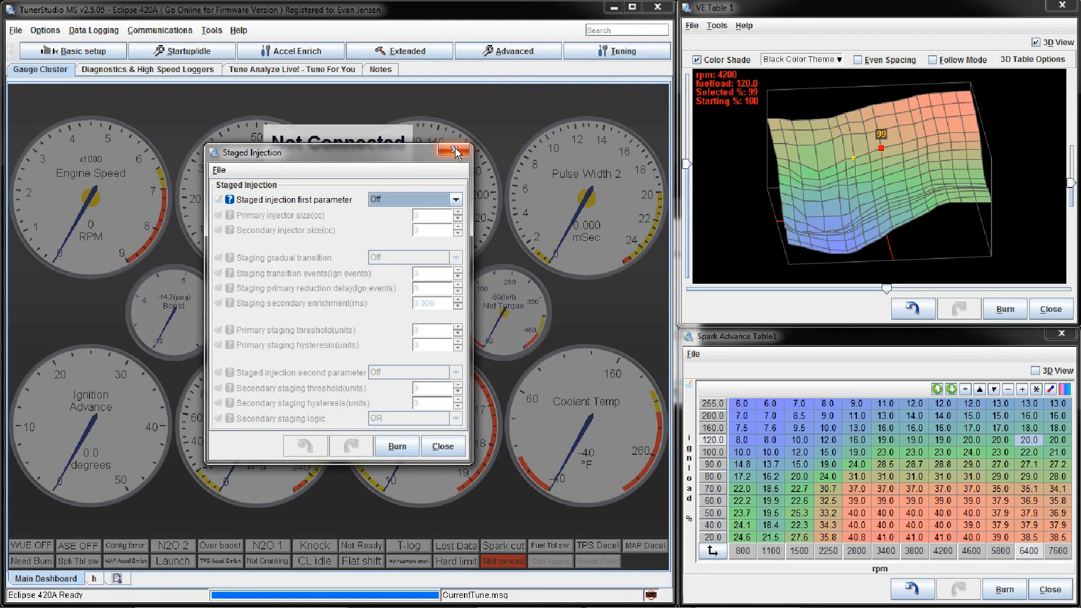
pyautogui.click(454, 151)
pyautogui.click(416, 50)
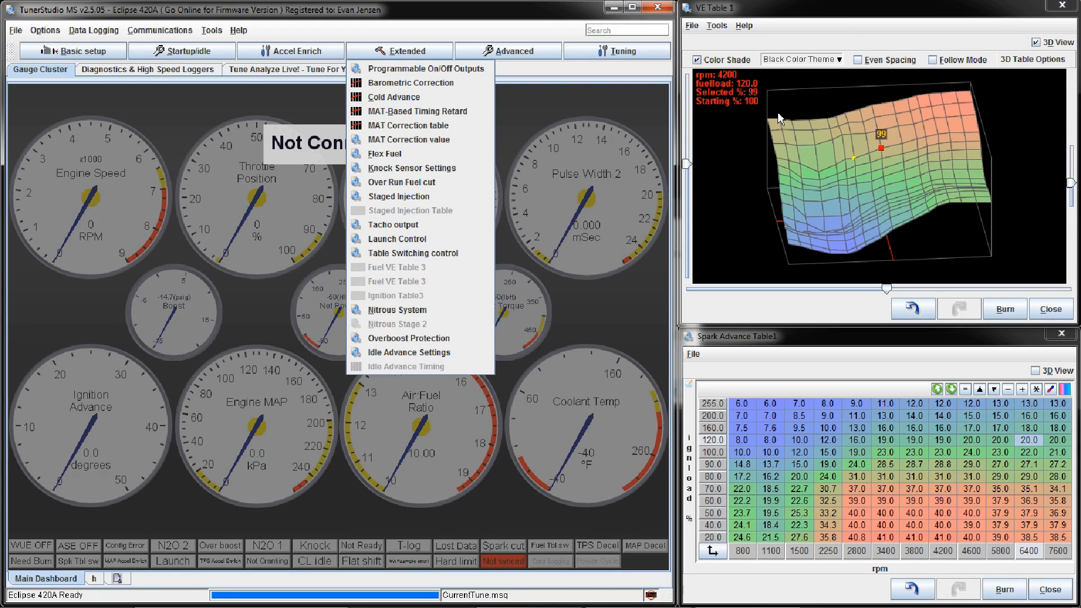
pyautogui.click(761, 121)
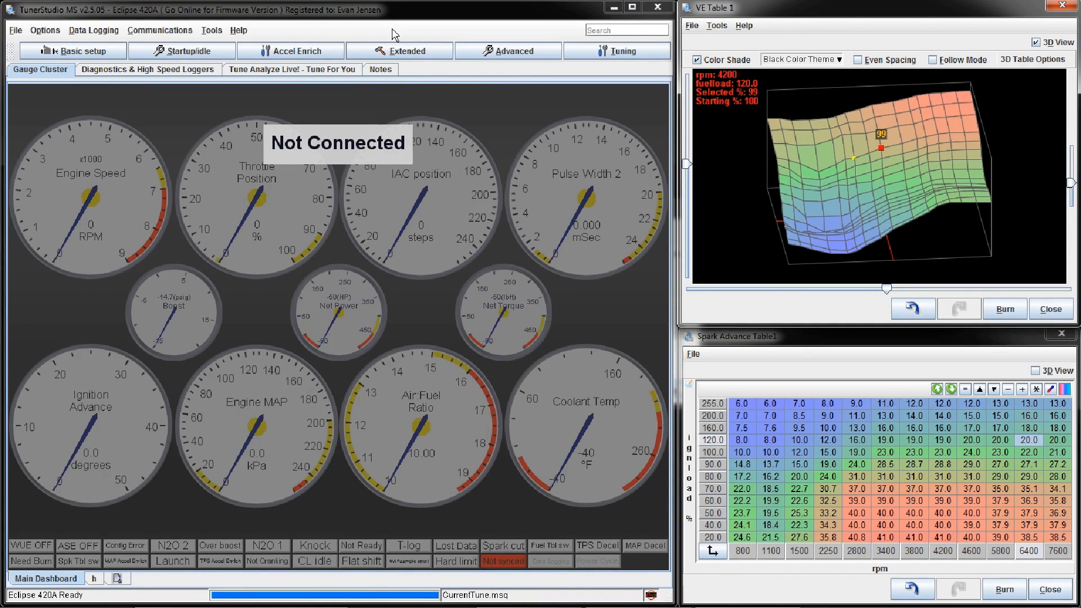
pyautogui.click(401, 51)
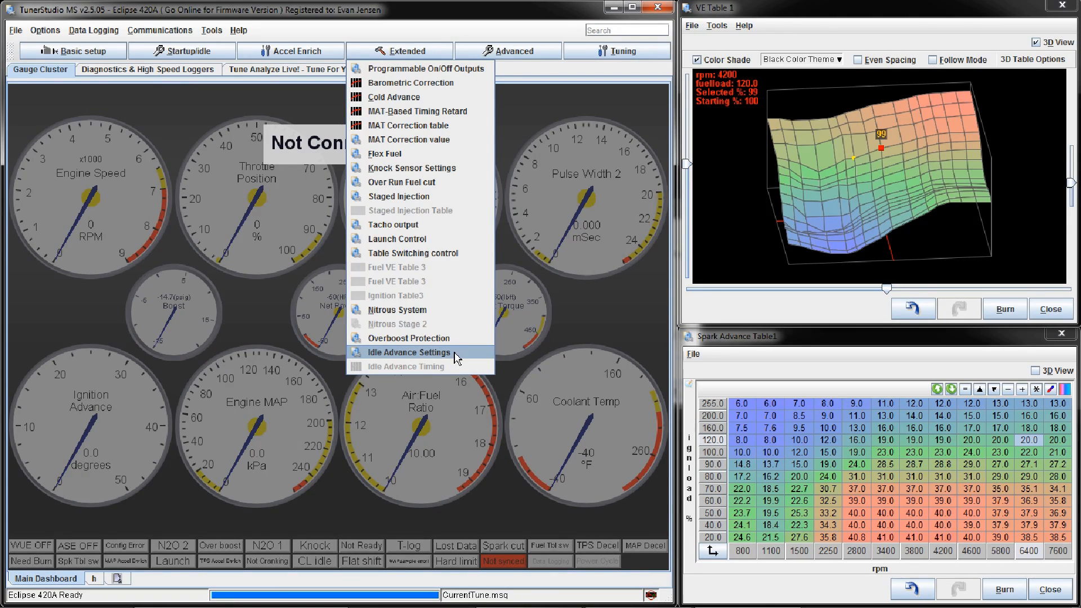
pyautogui.click(472, 111)
pyautogui.click(497, 165)
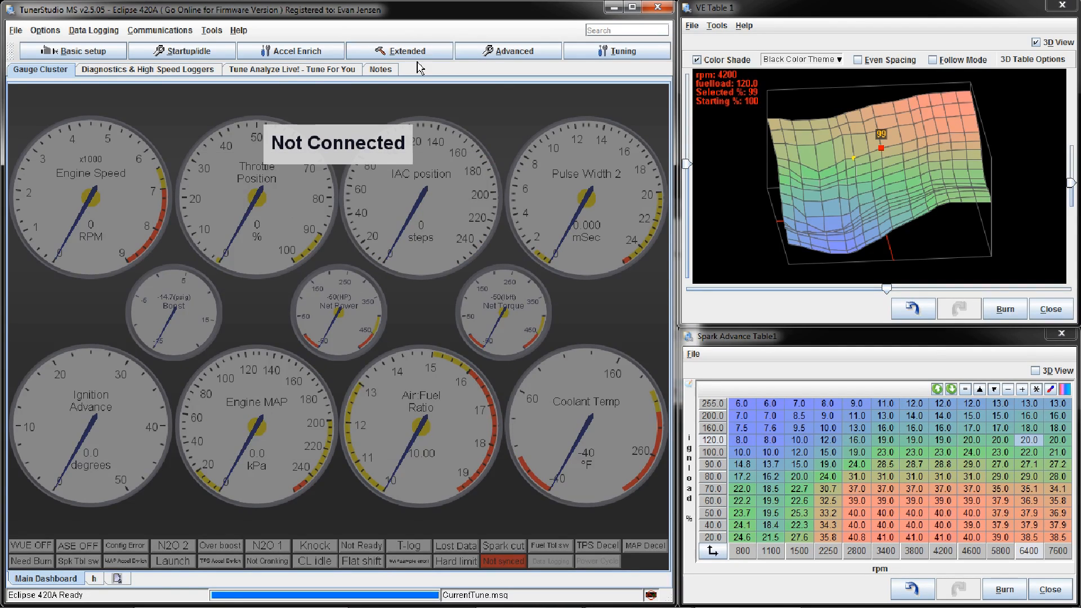
# Step: Open the boost control settings, review their options, and close them
pyautogui.click(481, 55)
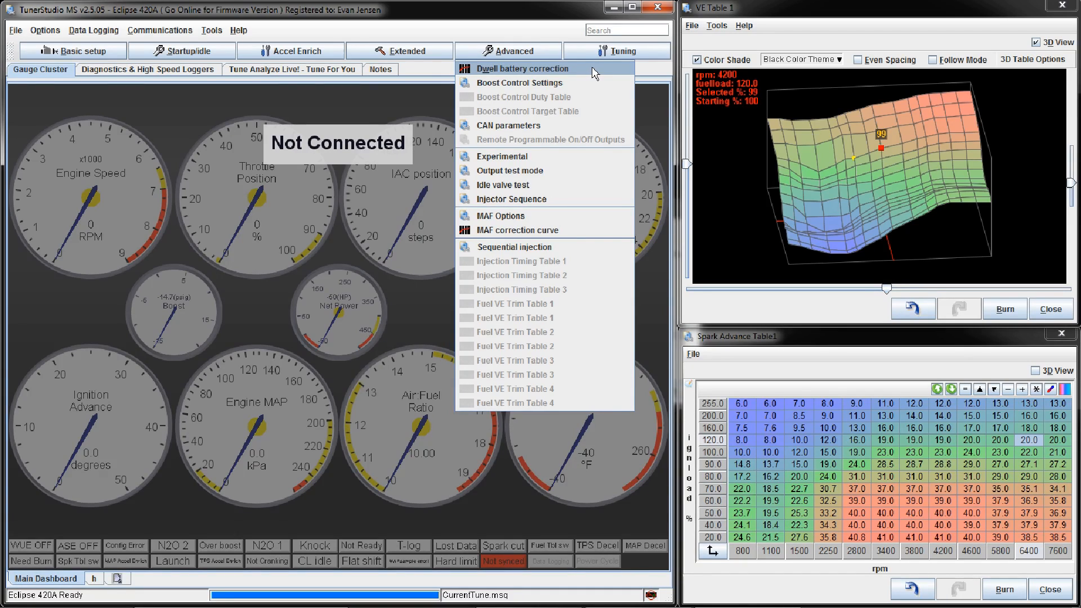
pyautogui.click(588, 87)
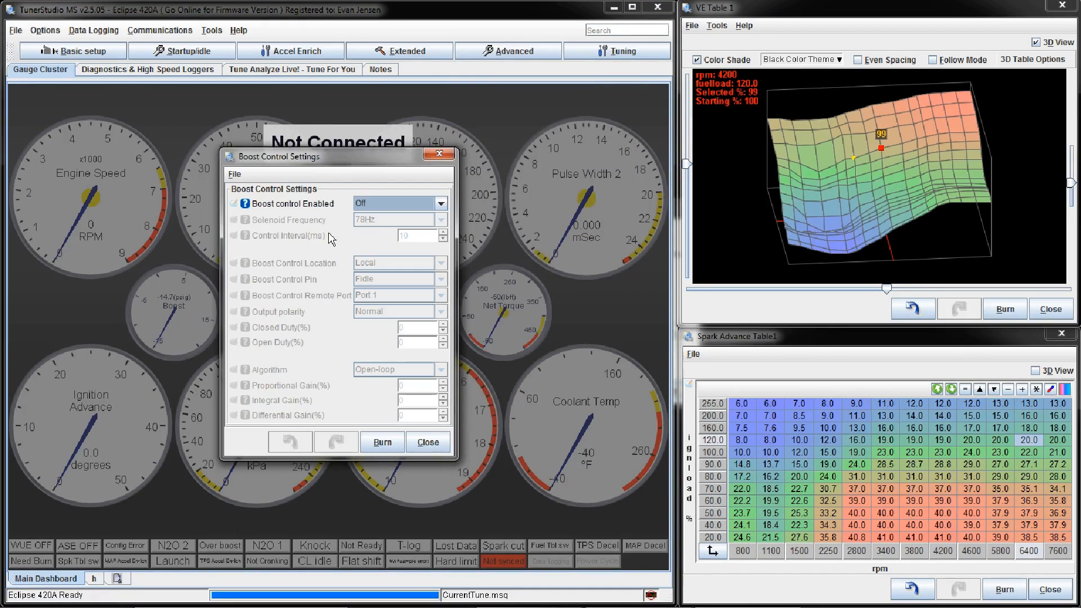
pyautogui.click(439, 153)
# Step: Open the tuning view of Fuel VE Table 1, reposition its window, show the histogram readouts, and close it
pyautogui.click(510, 51)
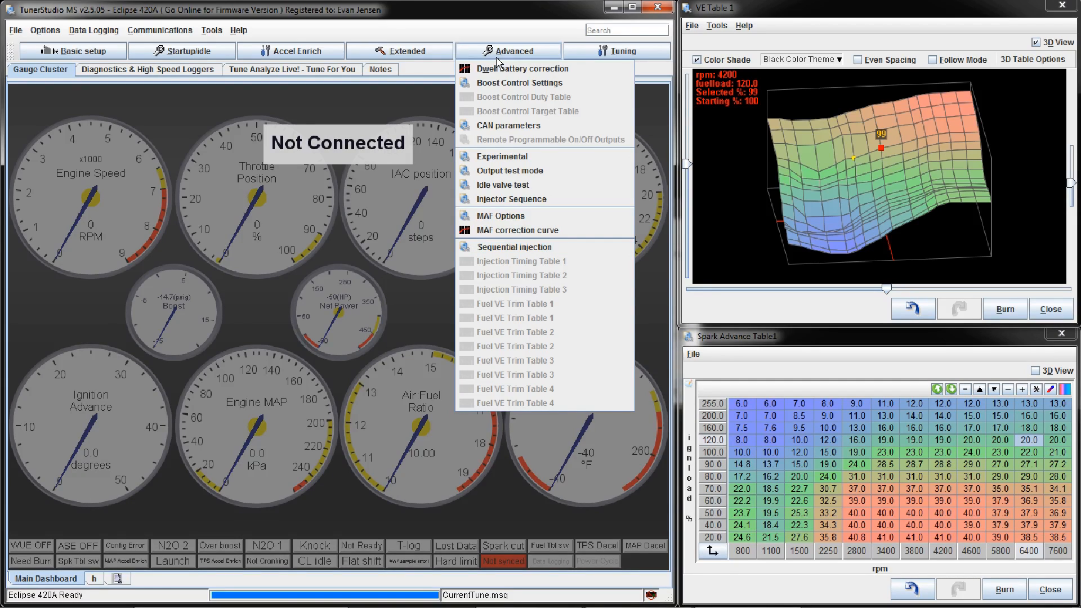
pyautogui.click(589, 54)
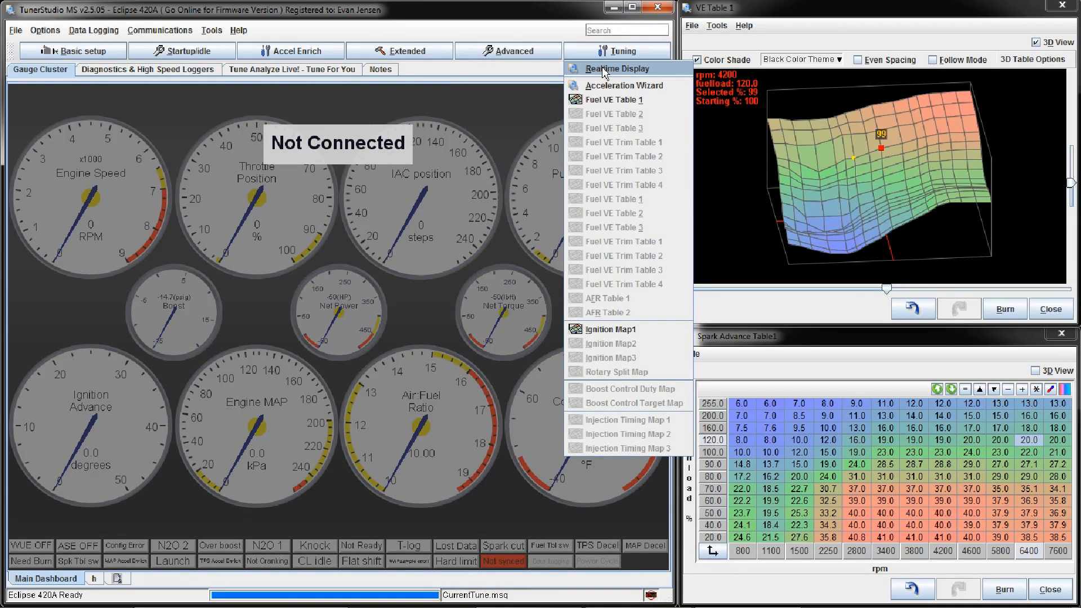
pyautogui.click(651, 101)
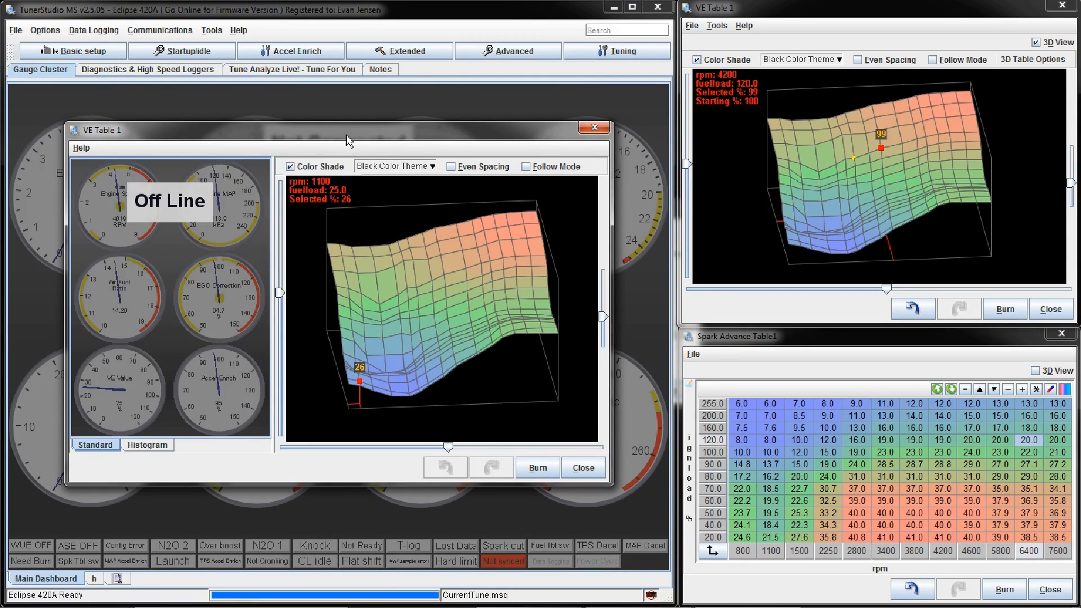
pyautogui.moveTo(349, 140); pyautogui.dragTo(607, 100)
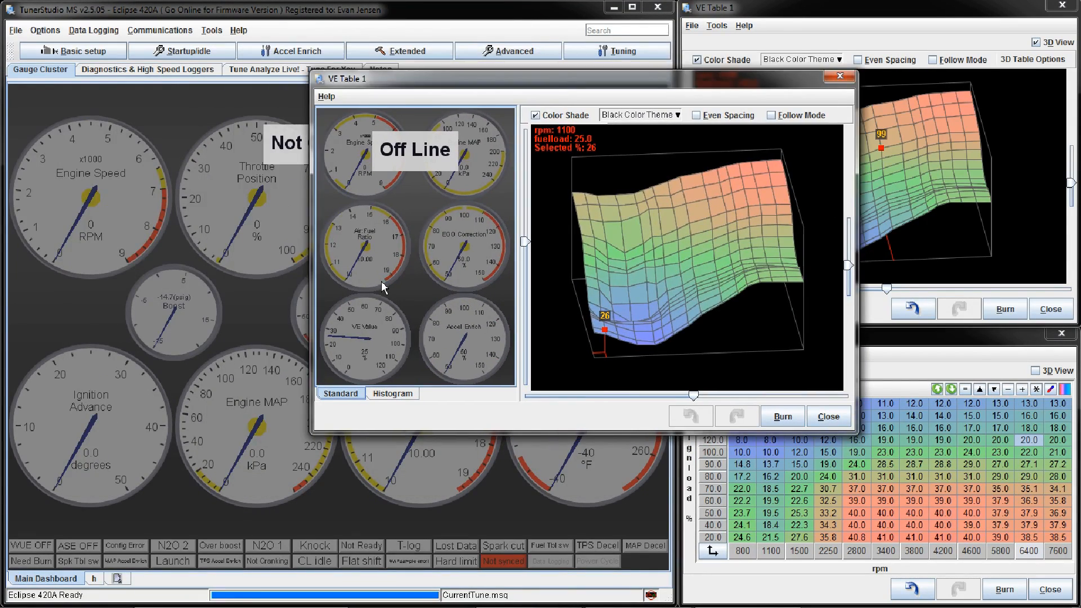
pyautogui.click(410, 394)
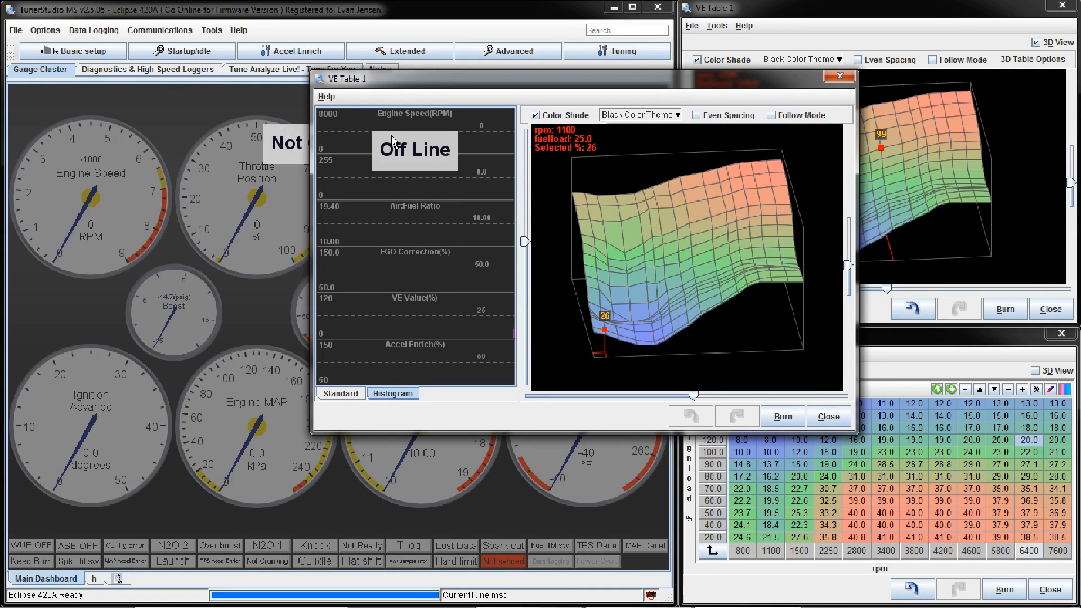
pyautogui.click(828, 416)
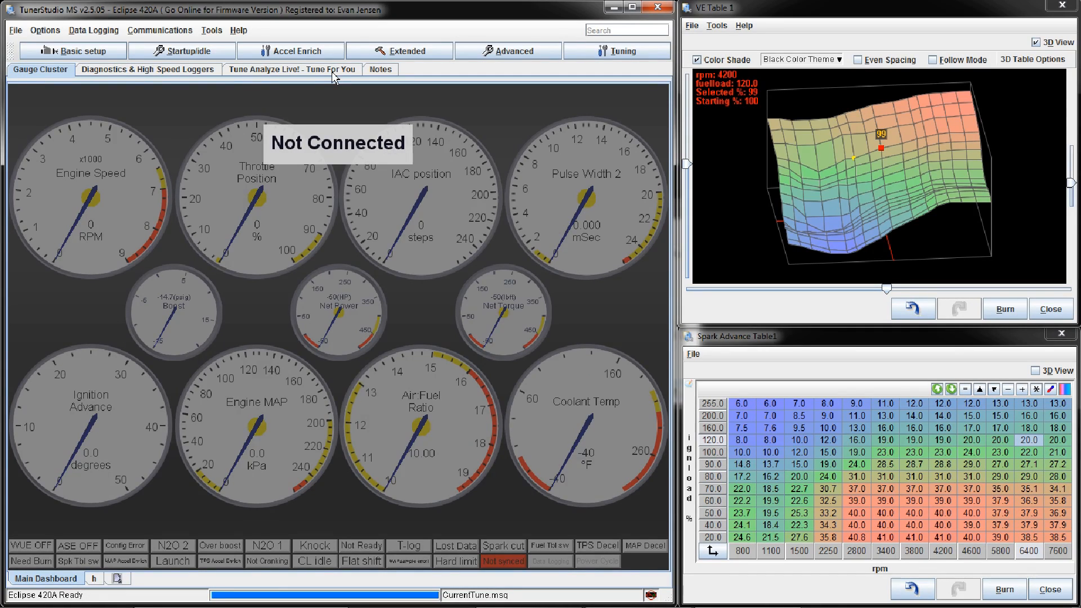
# Step: View the Tune Analyze Live page for Fuel VE Table 1 and return to the gauge cluster
pyautogui.click(264, 73)
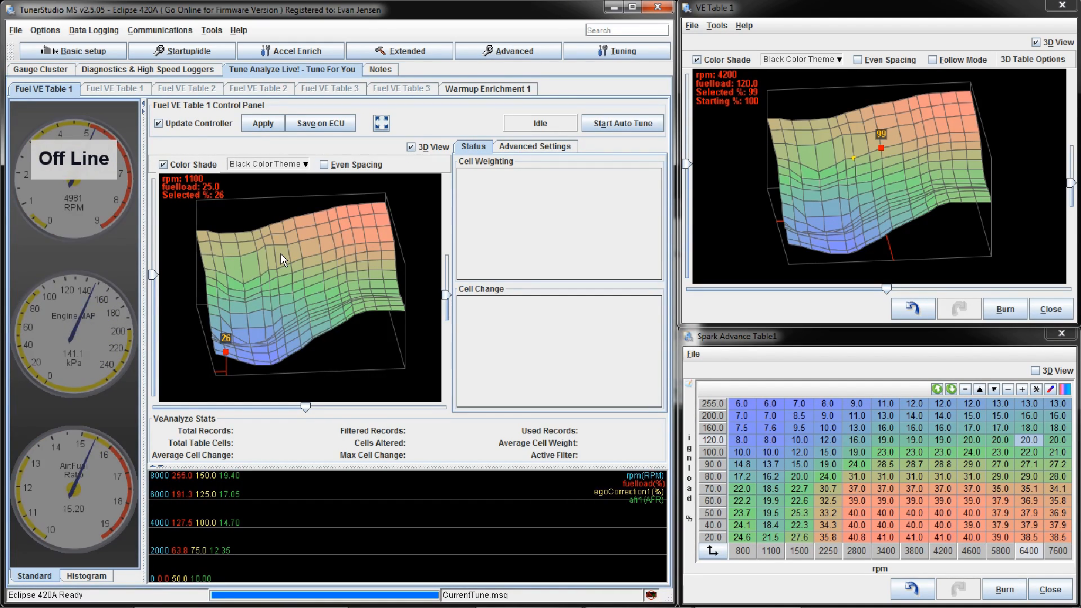
pyautogui.click(43, 70)
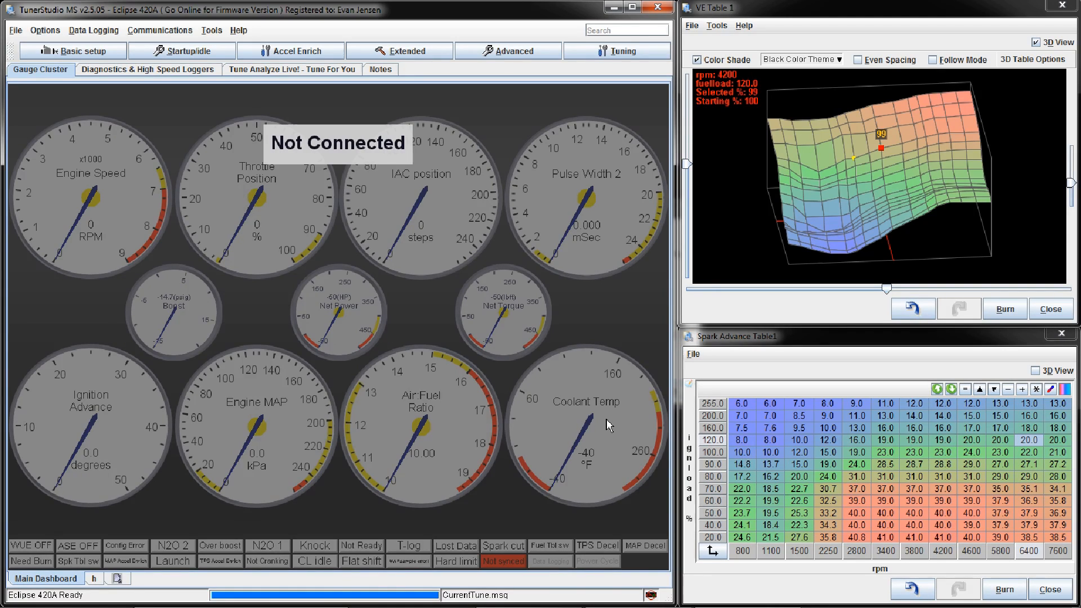
pyautogui.click(834, 352)
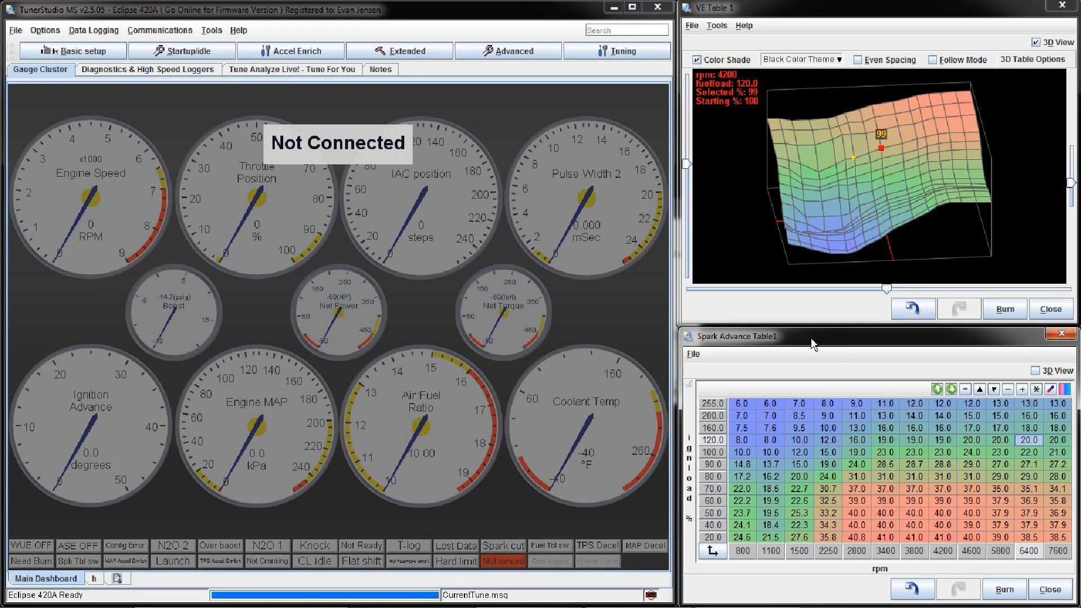
pyautogui.click(489, 18)
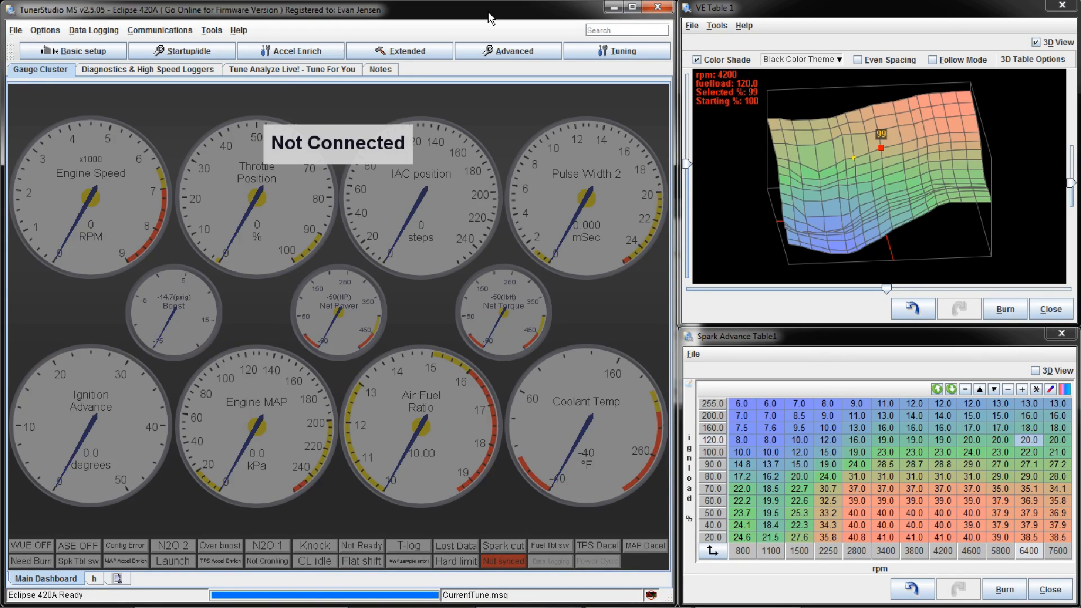